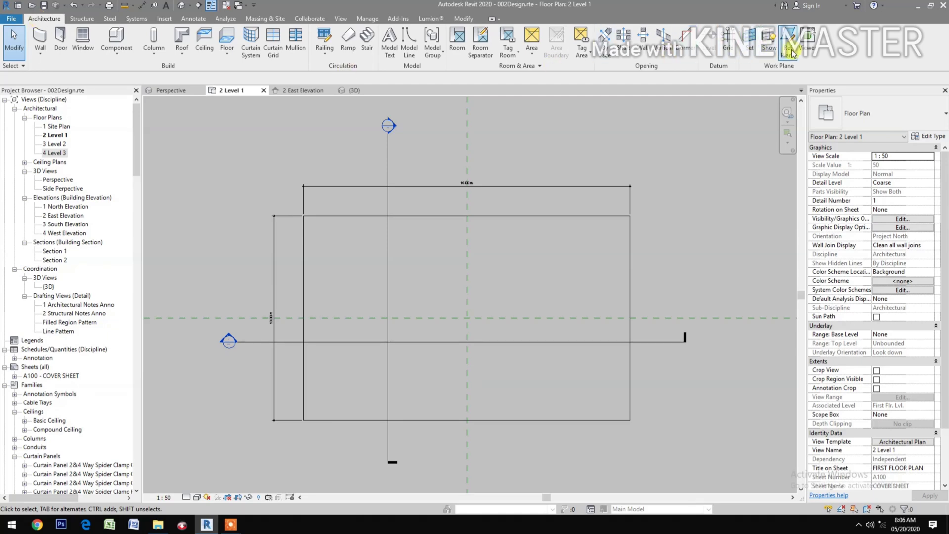
Draw a vertical reference plane near the outline's left edge and a horizontal one across its top.
left_click(321, 151)
left_click(321, 446)
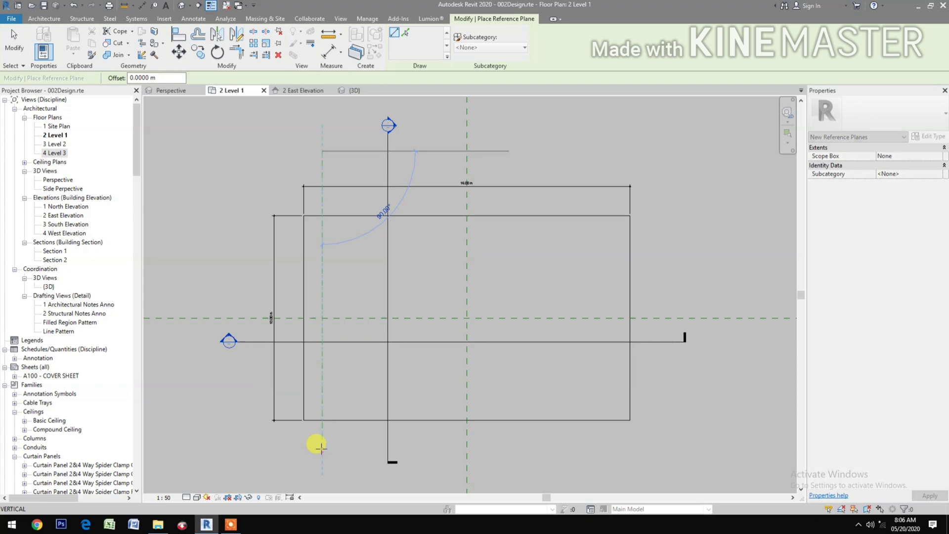
left_click(269, 243)
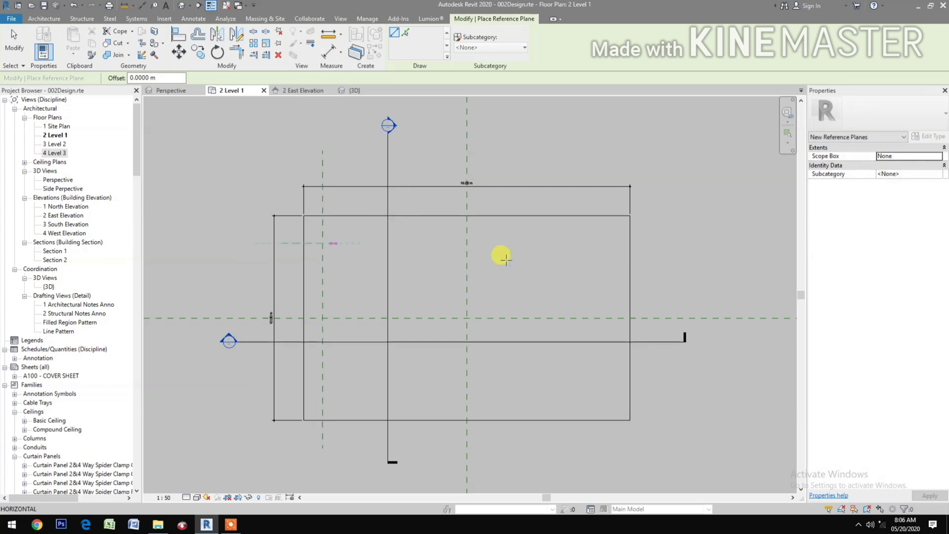
left_click(658, 242)
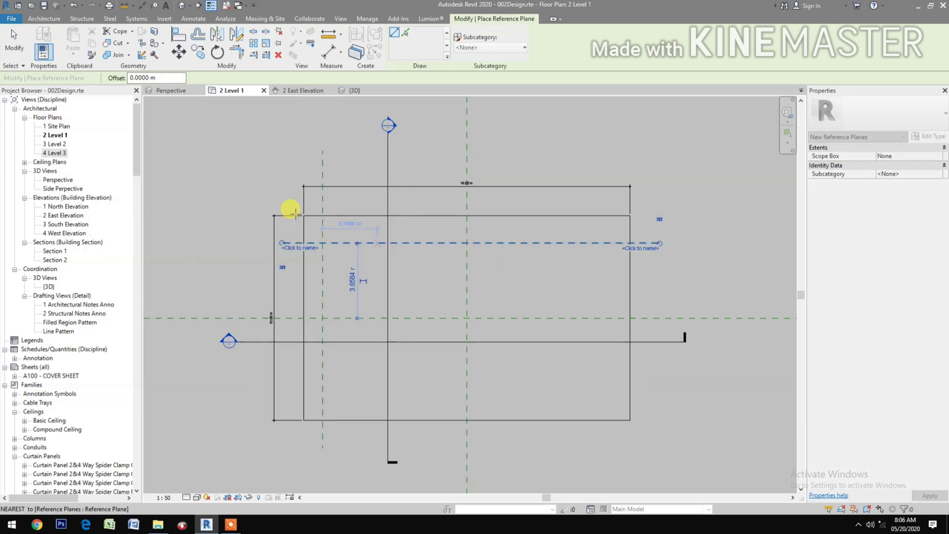
key("Escape")
key("Escape")
Dimension the vertical reference plane and set it 1 m in from the left edge.
key("i")
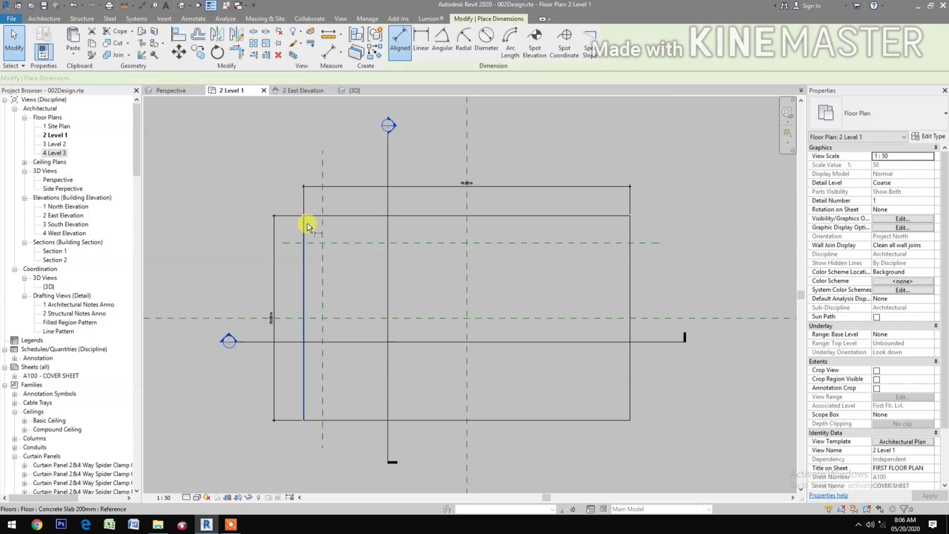
left_click(321, 230)
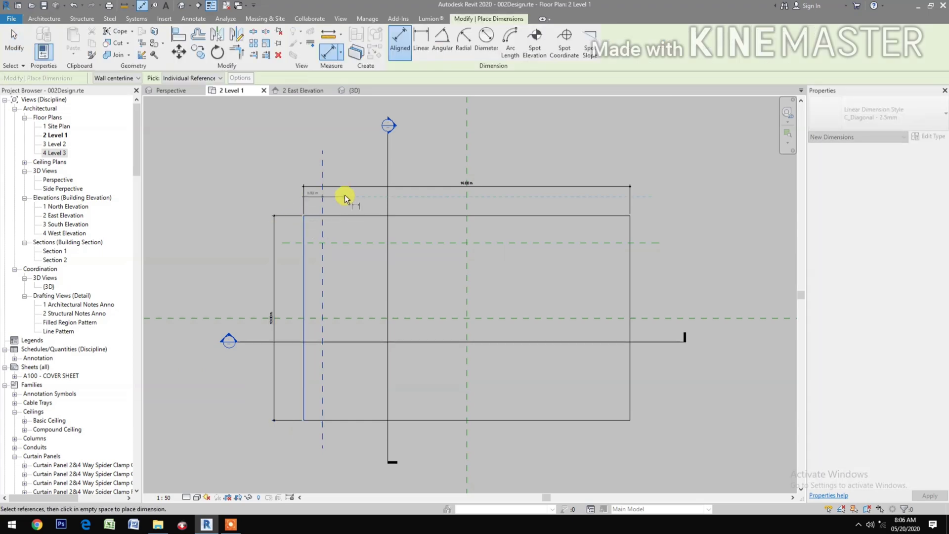
left_click(344, 198)
key("Escape")
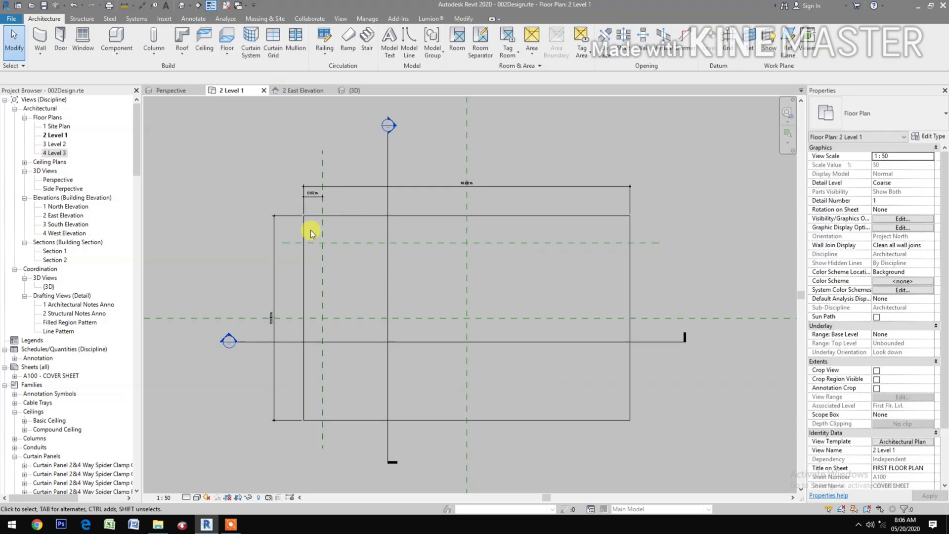
left_click(321, 200)
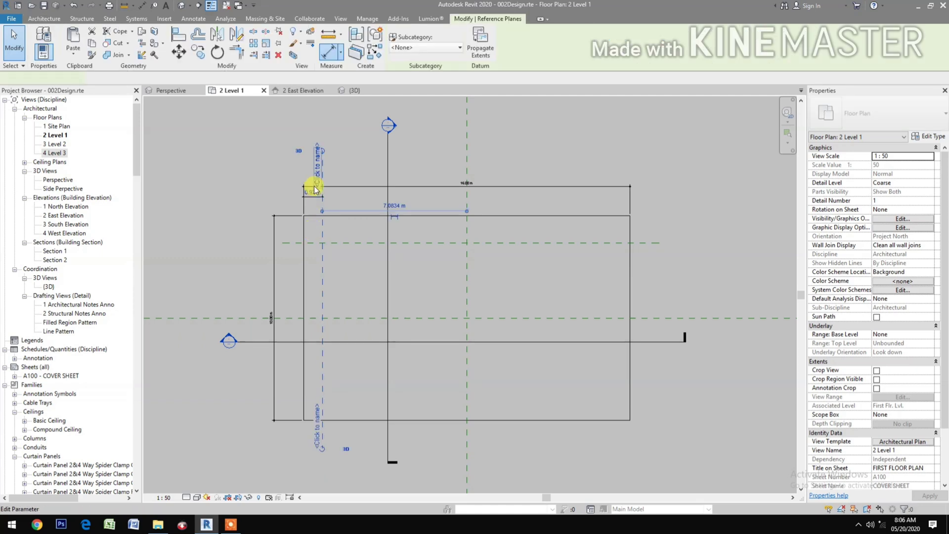
left_click(313, 193)
type("1")
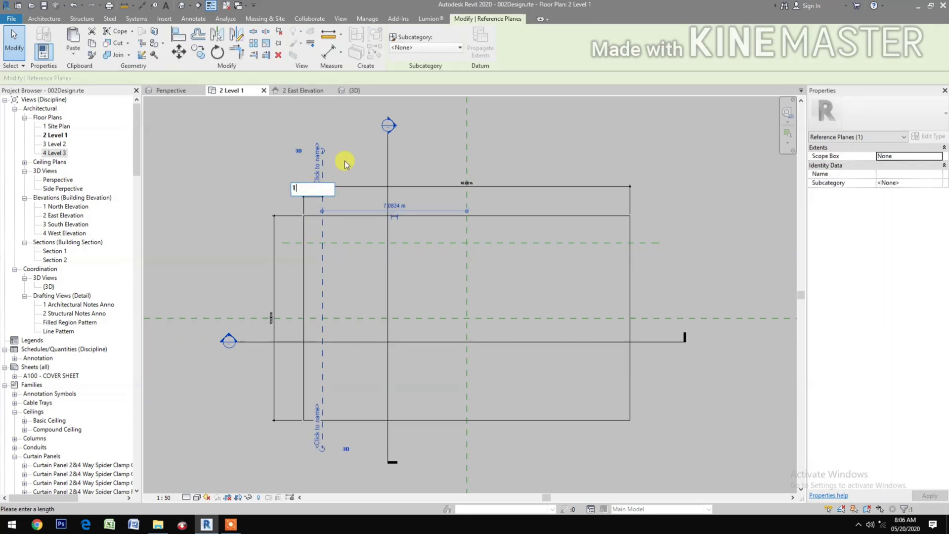
key("Return")
left_click(347, 243)
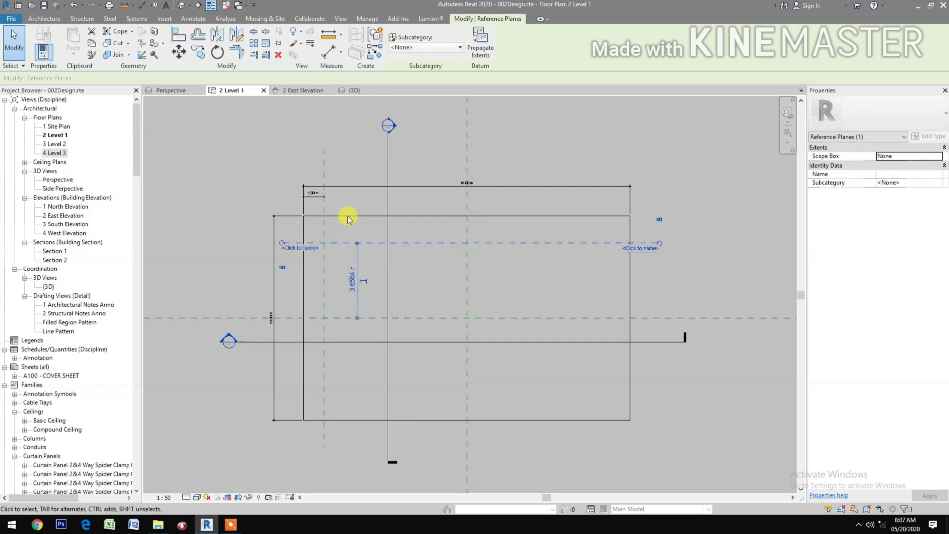
key("Escape")
Dimension the horizontal reference plane from the top edge and set it to 1 m.
key("i")
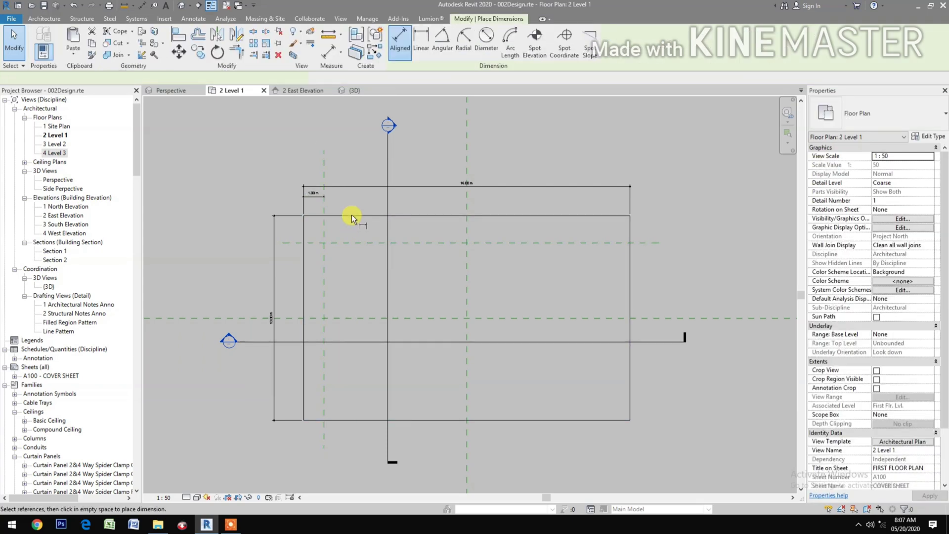
left_click(351, 215)
left_click(349, 242)
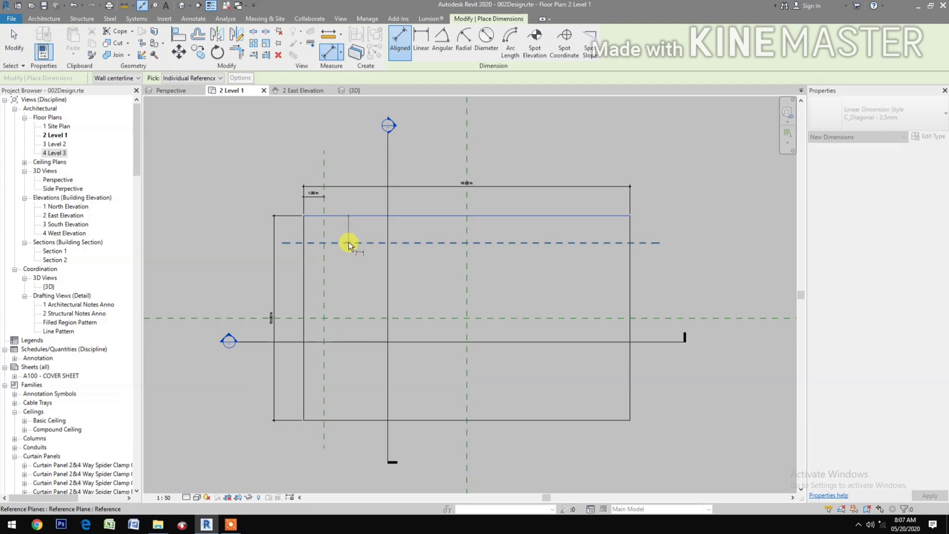
left_click(283, 256)
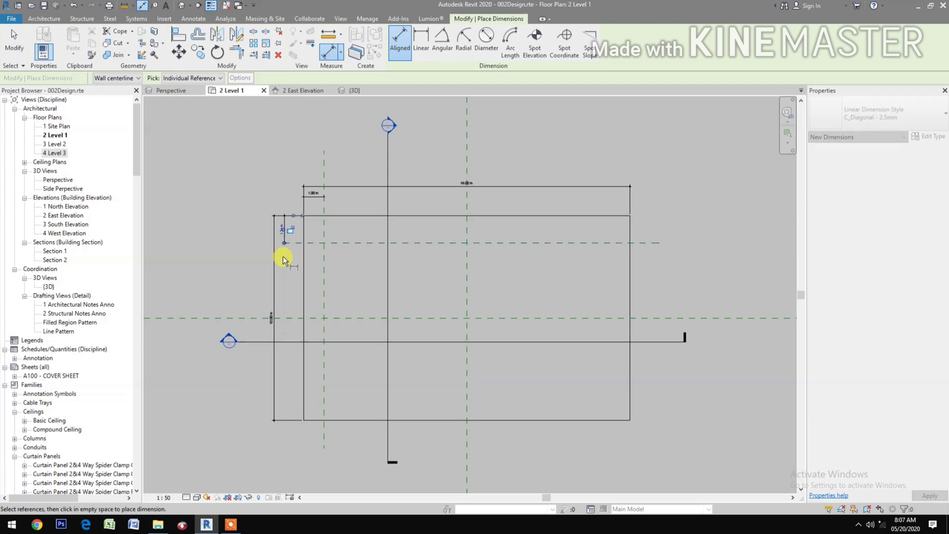
key("Escape")
key("Escape")
left_click(341, 242)
left_click(279, 220)
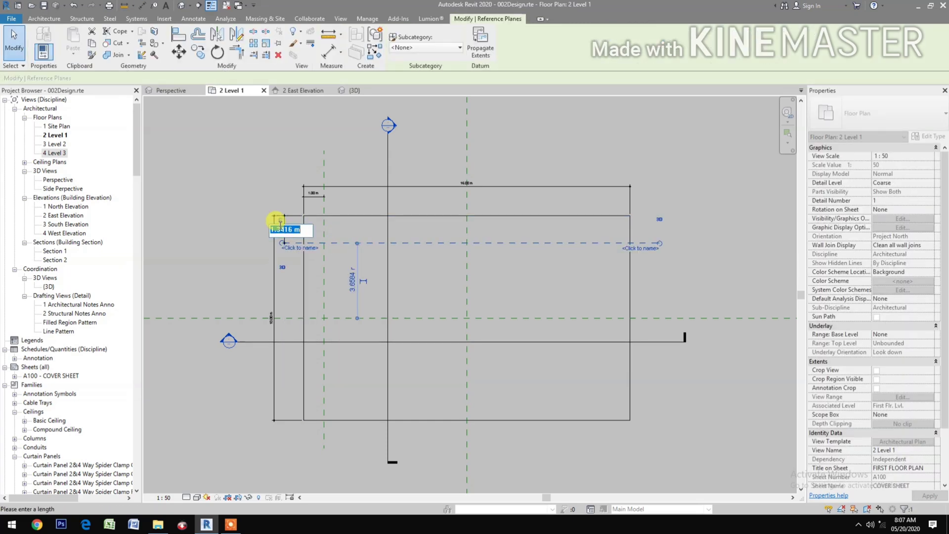
type("1")
key("Return")
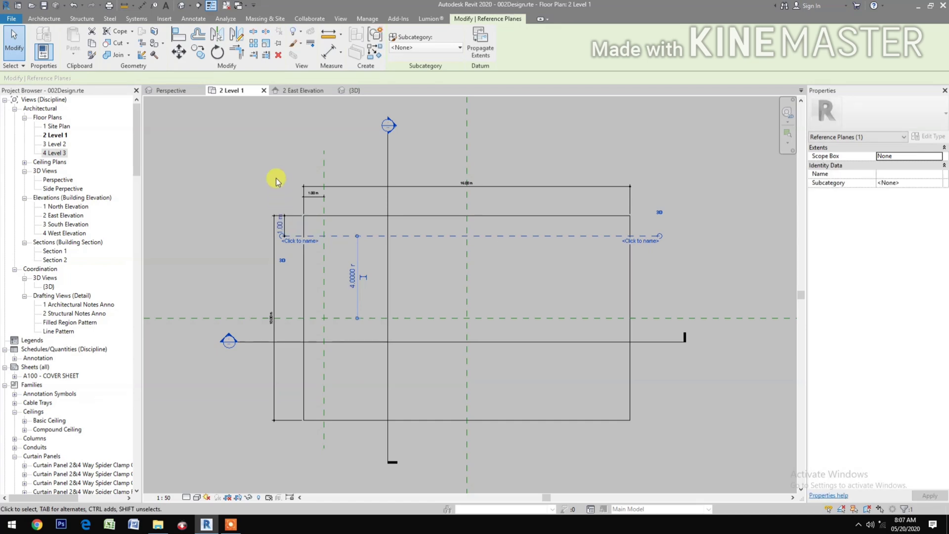
key("Escape")
Mirror the vertical and horizontal reference planes to the opposite sides about the center planes.
left_click(324, 262)
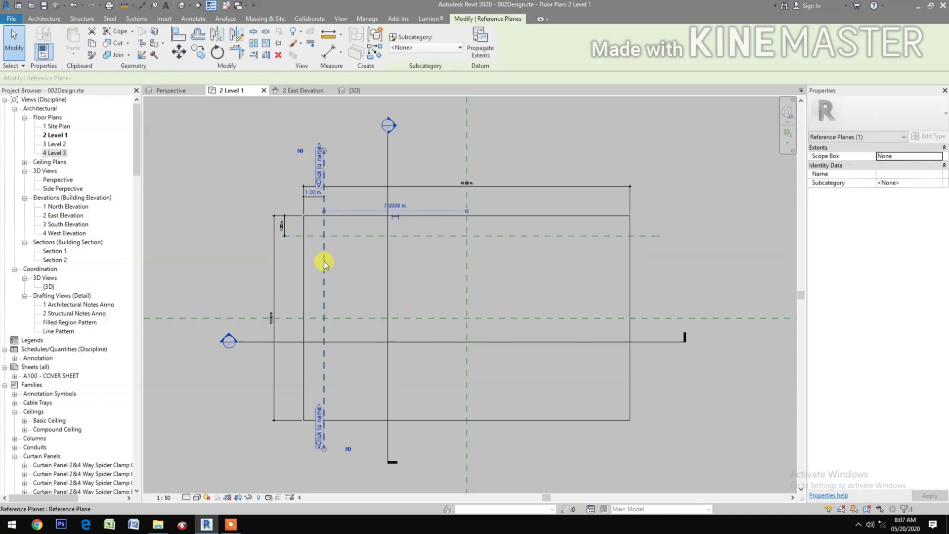
left_click(223, 38)
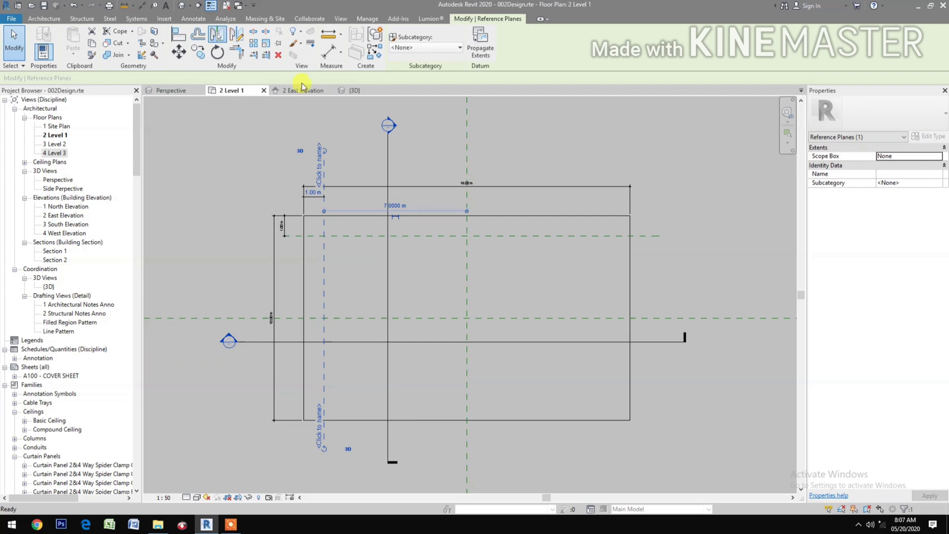
left_click(465, 150)
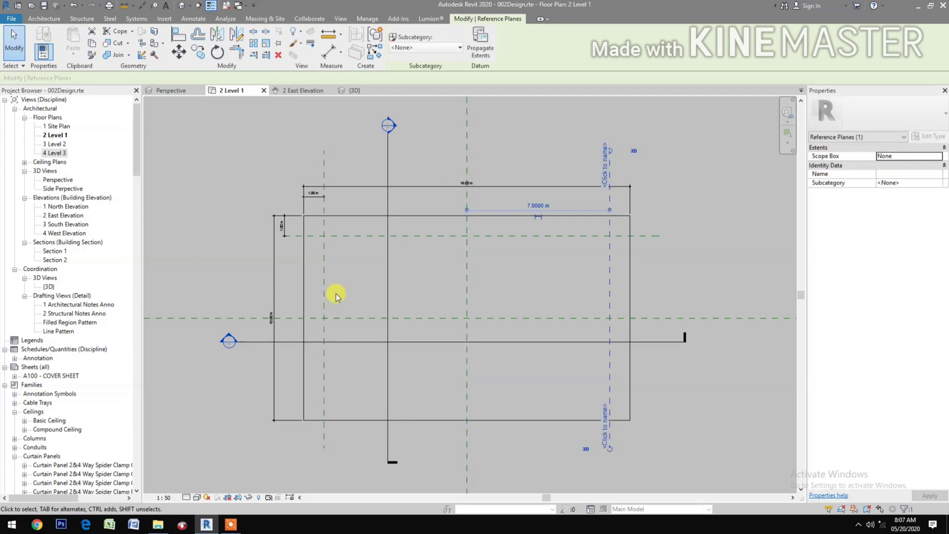
left_click(340, 235)
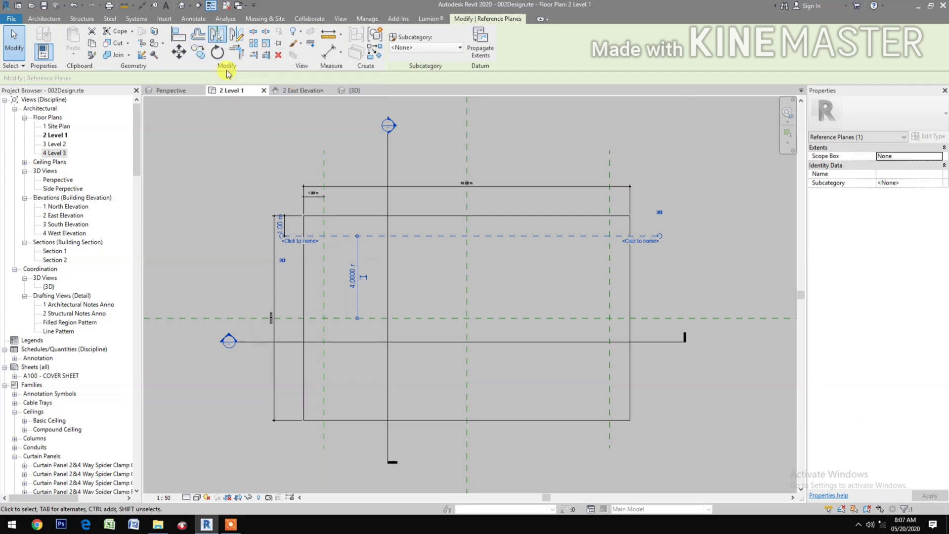
left_click(218, 35)
left_click(341, 318)
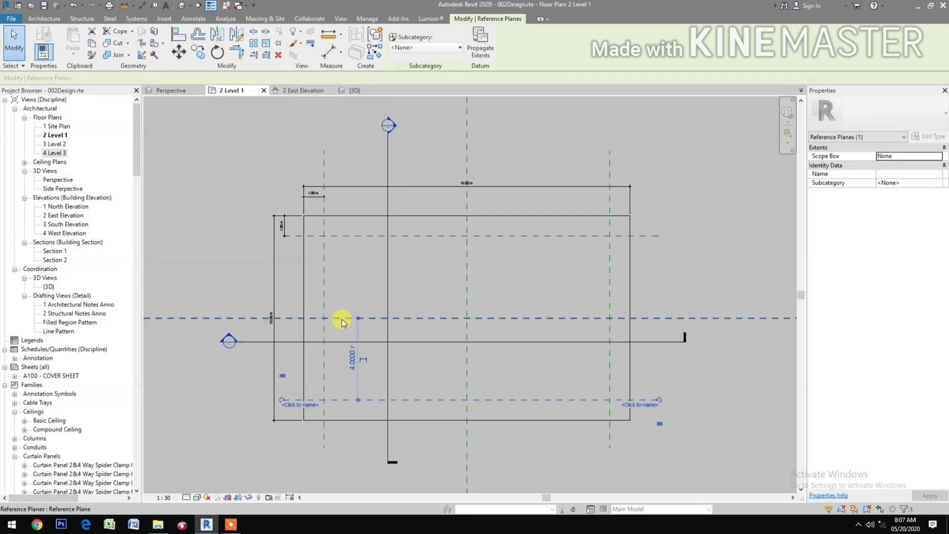
Copy the top horizontal reference plane 1 m downward.
left_click(349, 239)
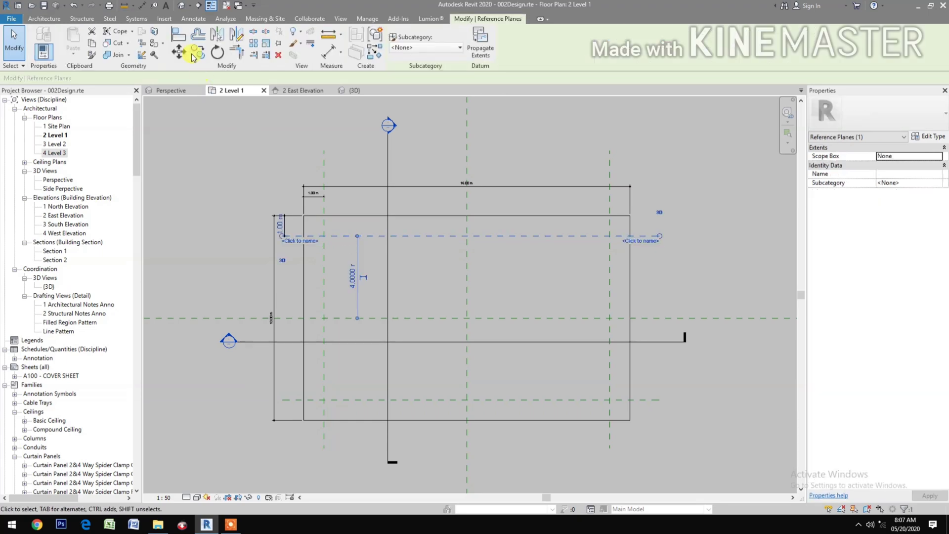
left_click(197, 52)
left_click(222, 159)
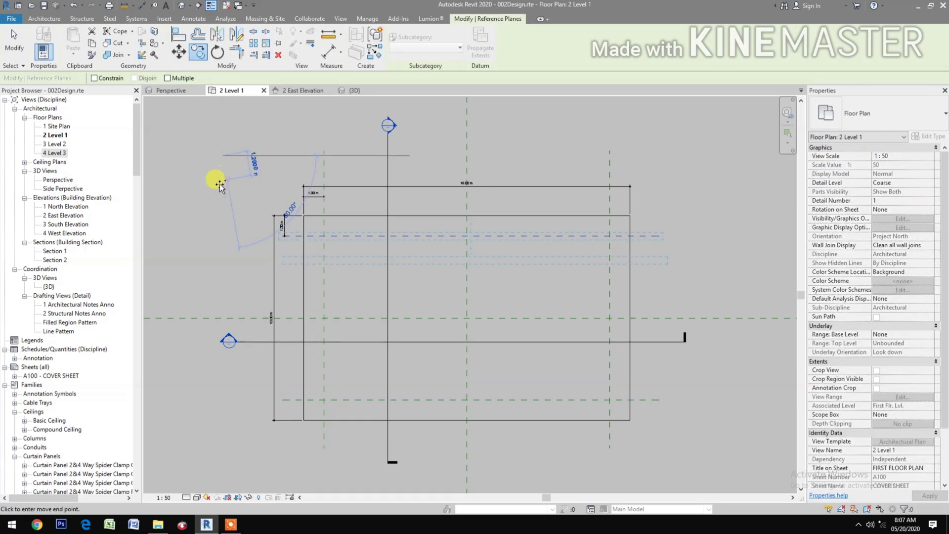
type("1")
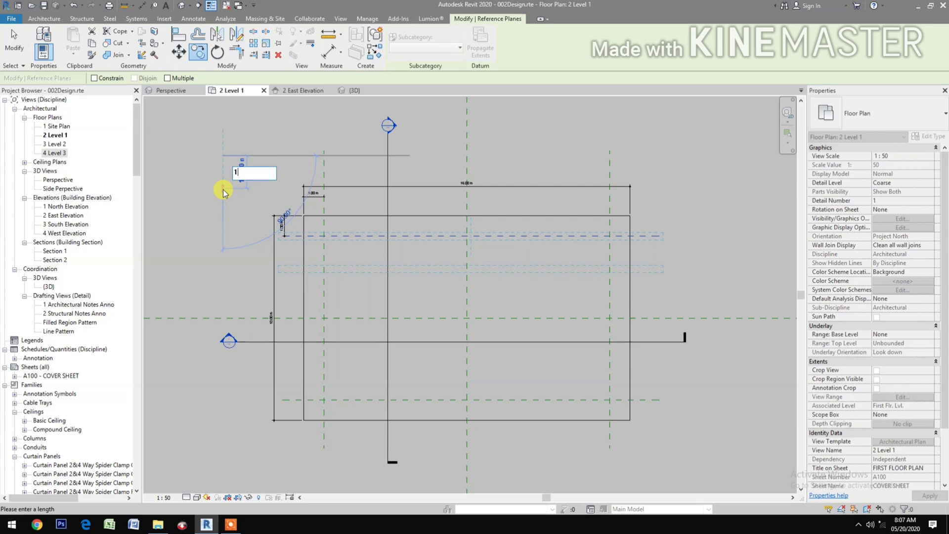
key("Return")
left_click(257, 248)
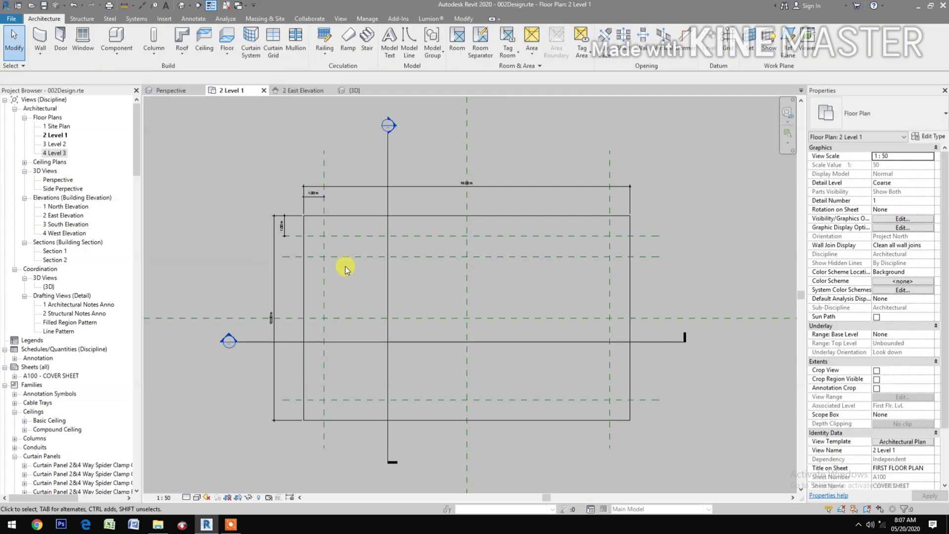
Mirror the inner horizontal plane about the central horizontal plane to the bottom.
left_click(356, 257)
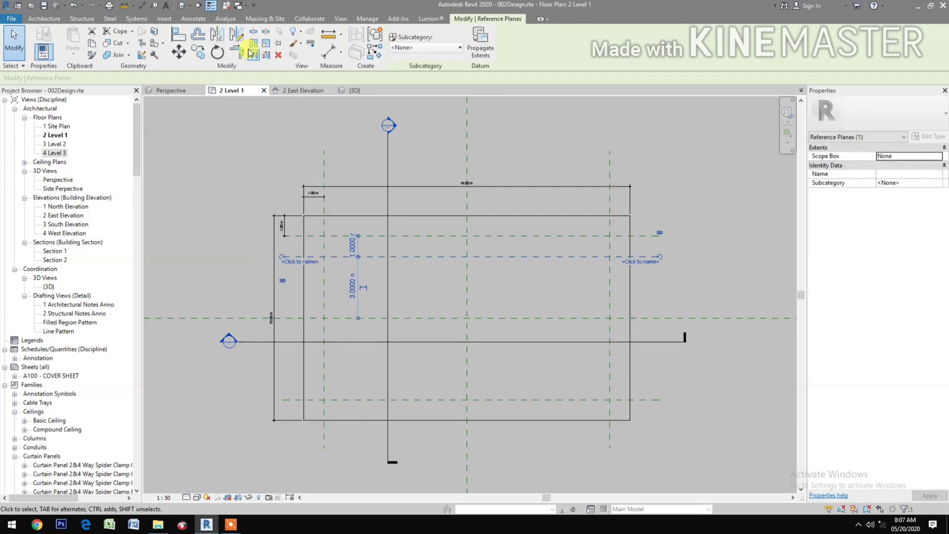
left_click(218, 37)
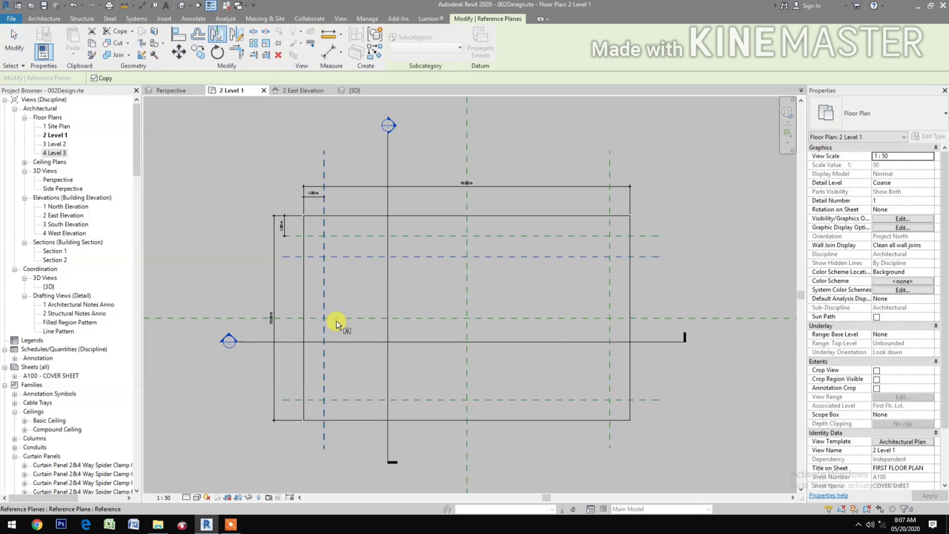
left_click(335, 319)
key("Escape")
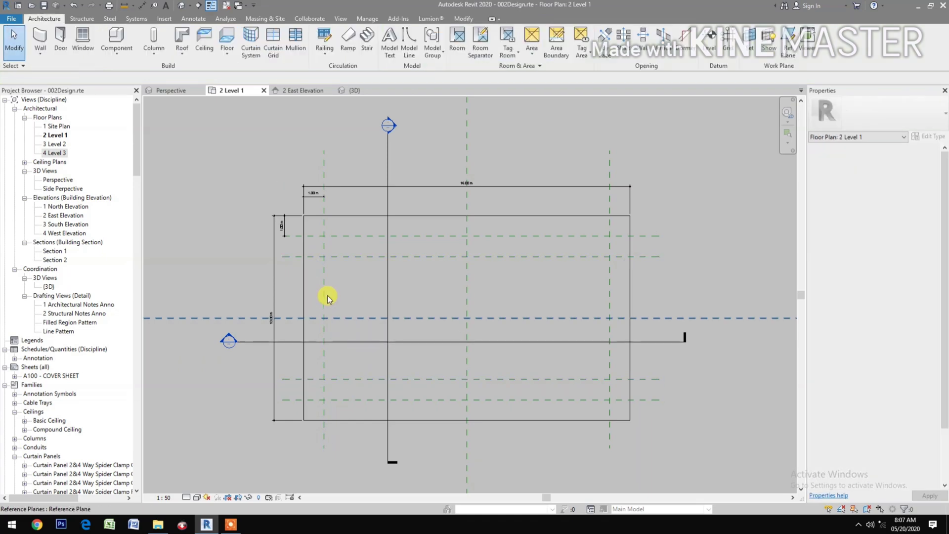
left_click(323, 157)
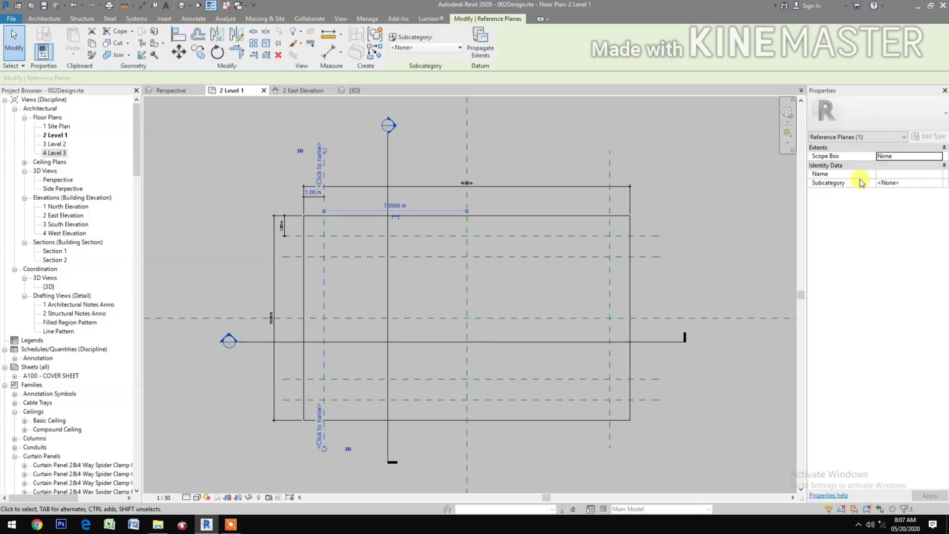
left_click(885, 174)
type("A")
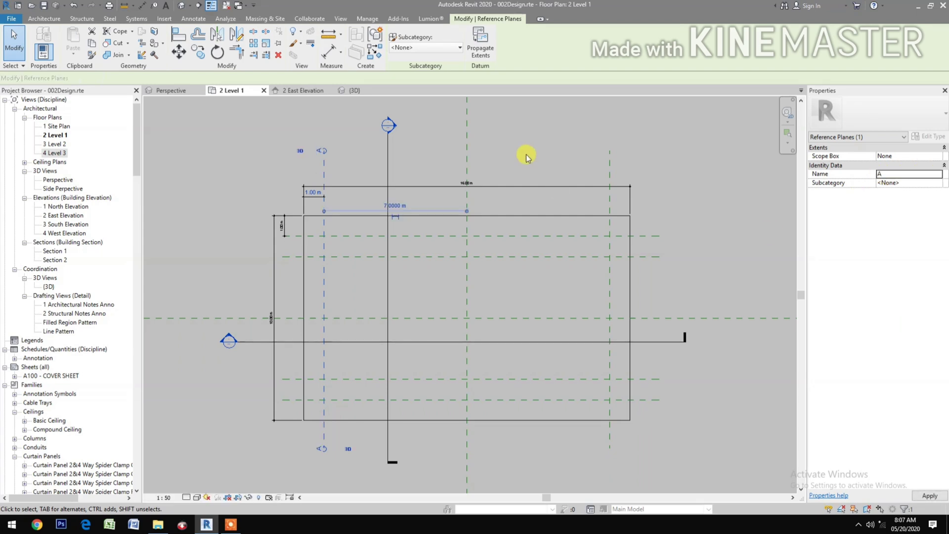
left_click(476, 123)
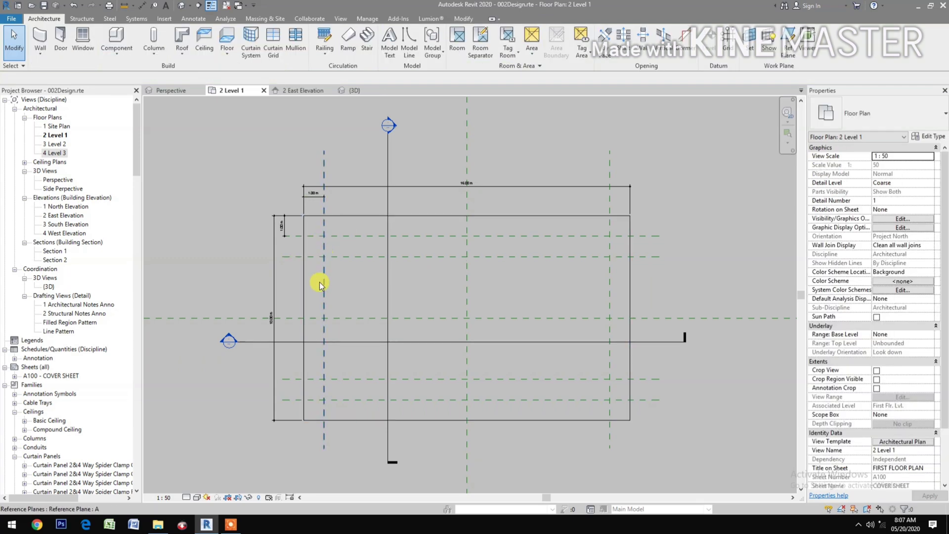
left_click(307, 239)
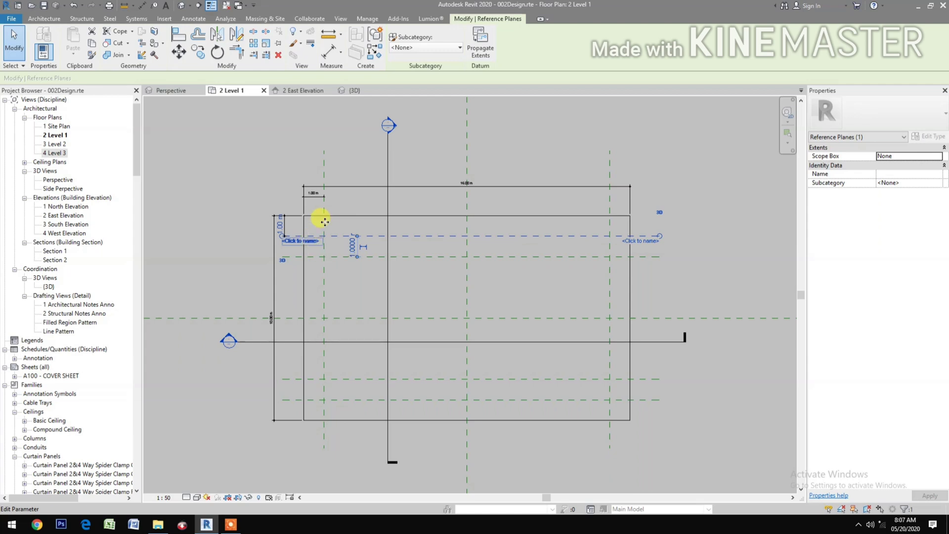
key("Escape")
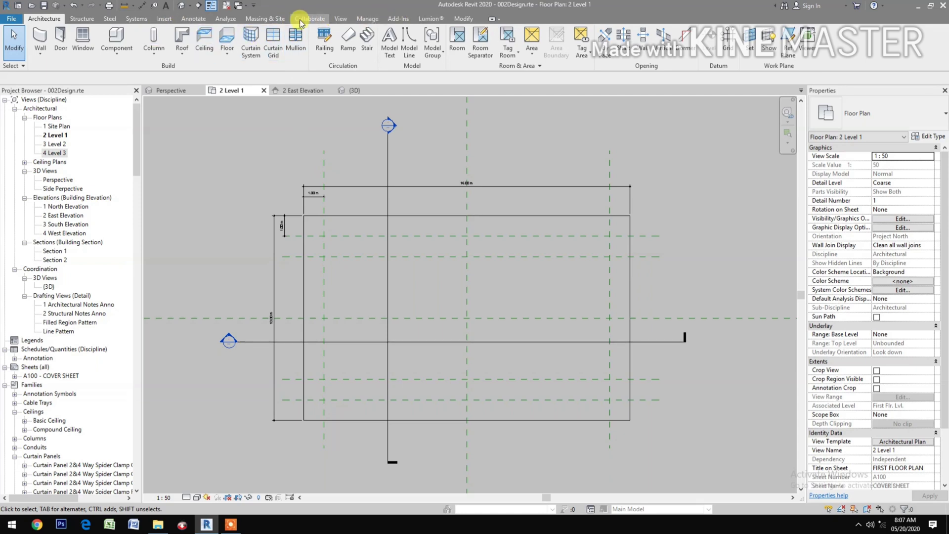
Create in-place mass 'Mass 1' and set reference plane A as its work plane.
left_click(266, 18)
left_click(109, 44)
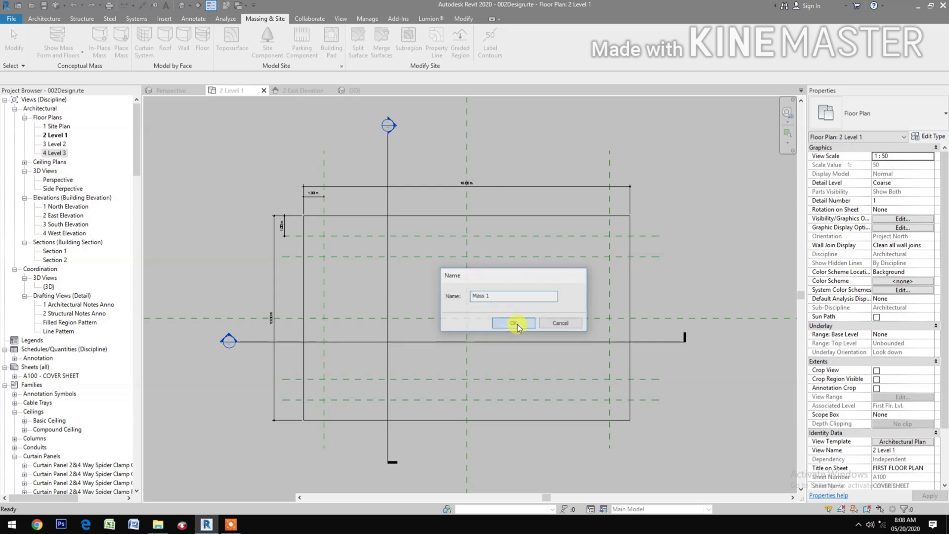
left_click(514, 324)
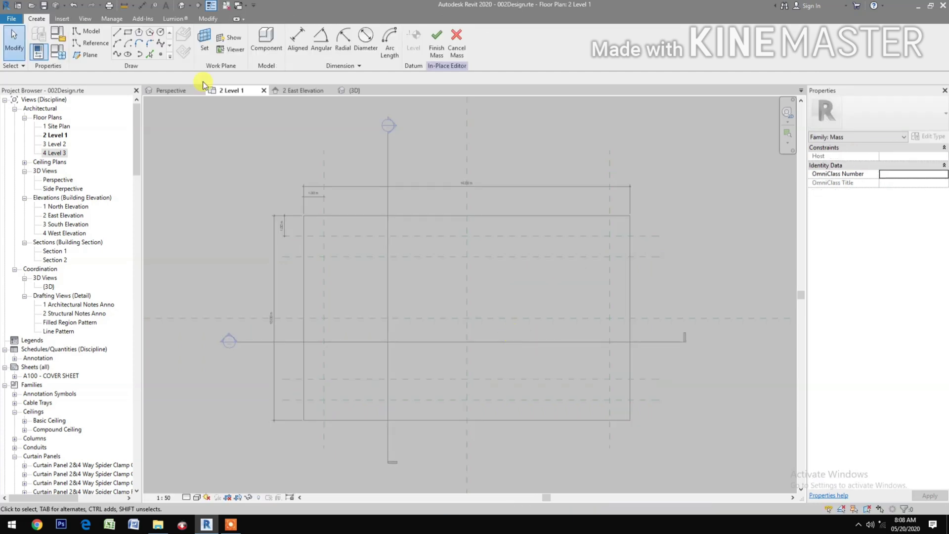
left_click(204, 52)
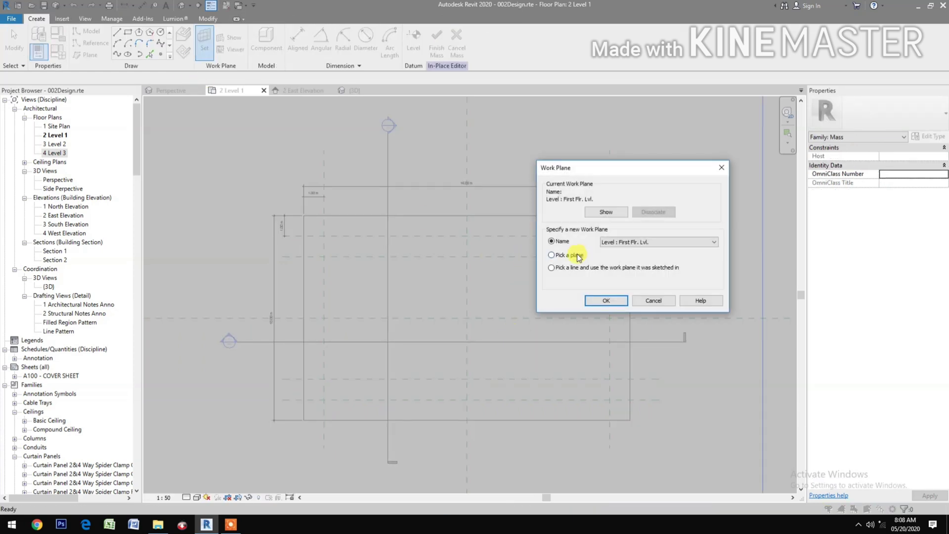
left_click(601, 301)
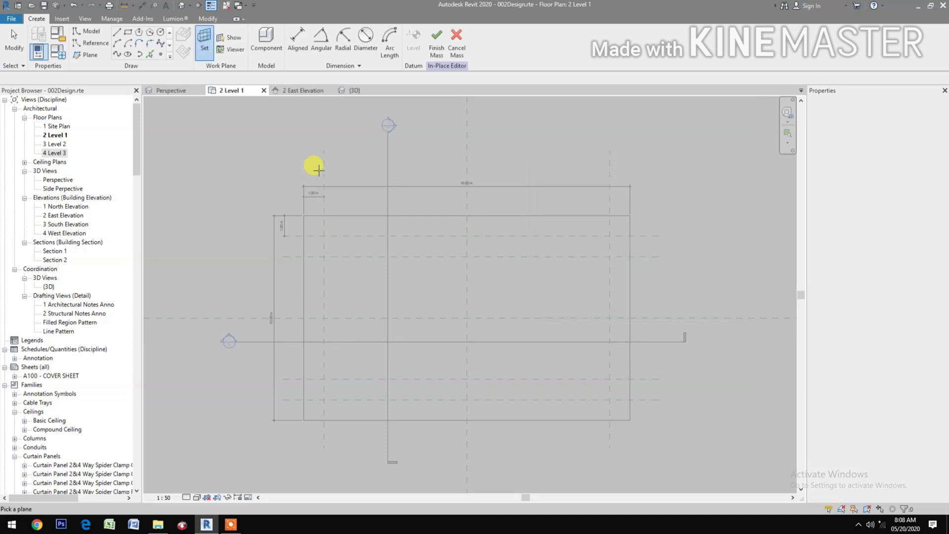
left_click(324, 169)
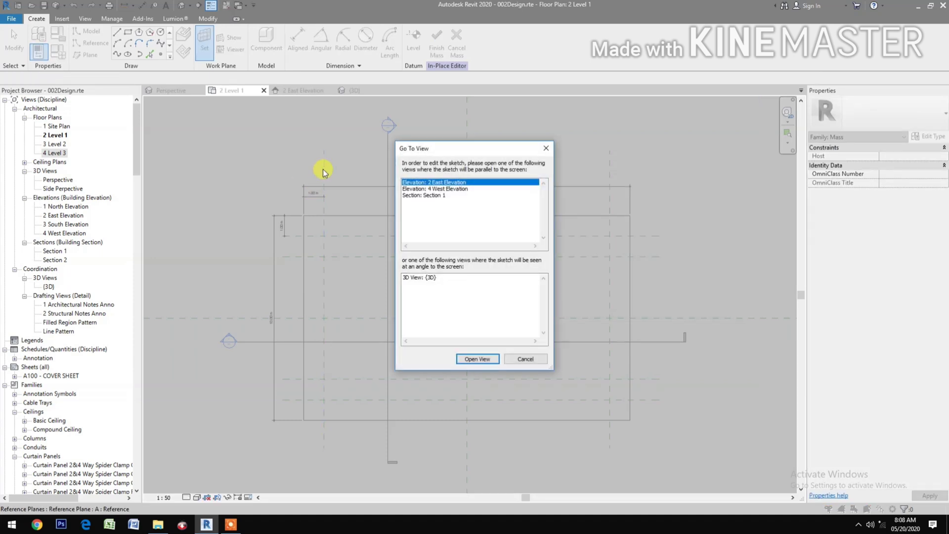
In 2 East Elevation, draw a 3 m-radius circle and a straight base line through its center.
left_click(491, 356)
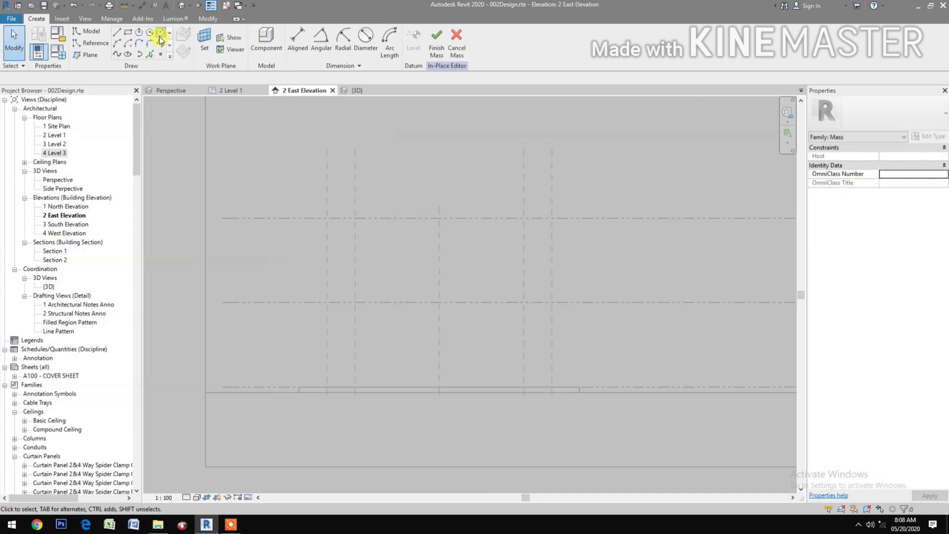
left_click(438, 387)
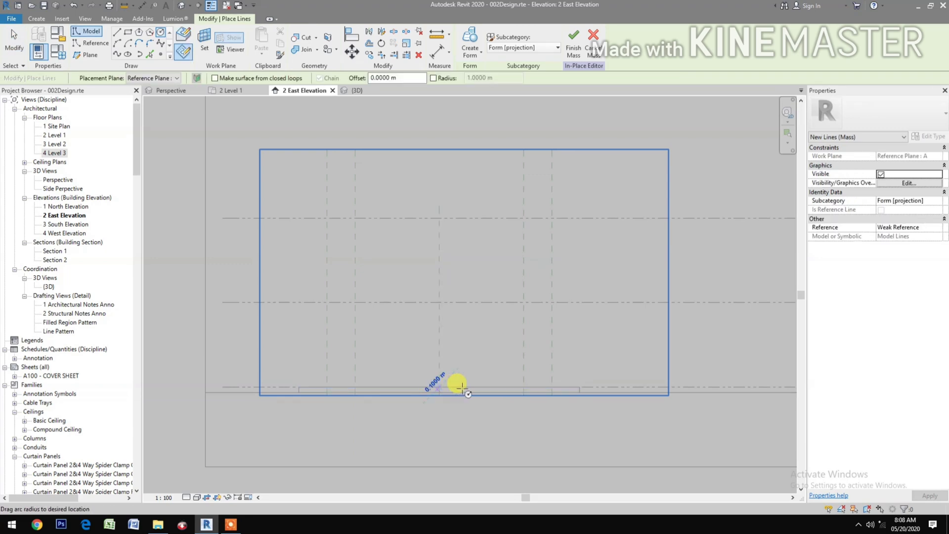
left_click(521, 386)
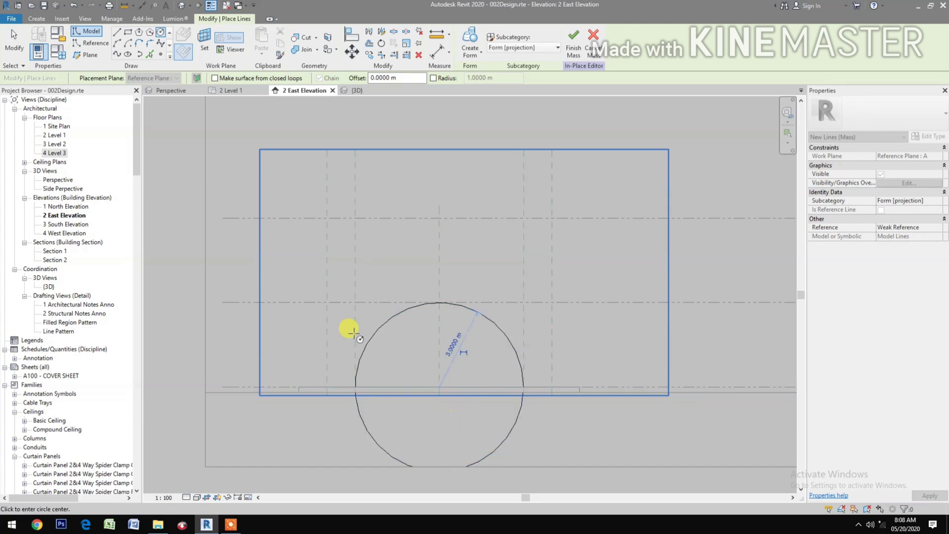
left_click(117, 32)
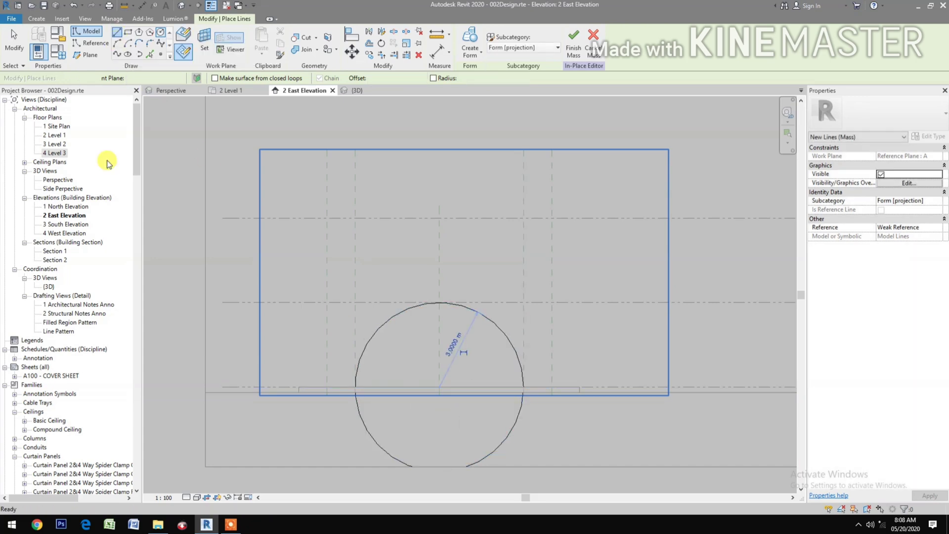
left_click(237, 387)
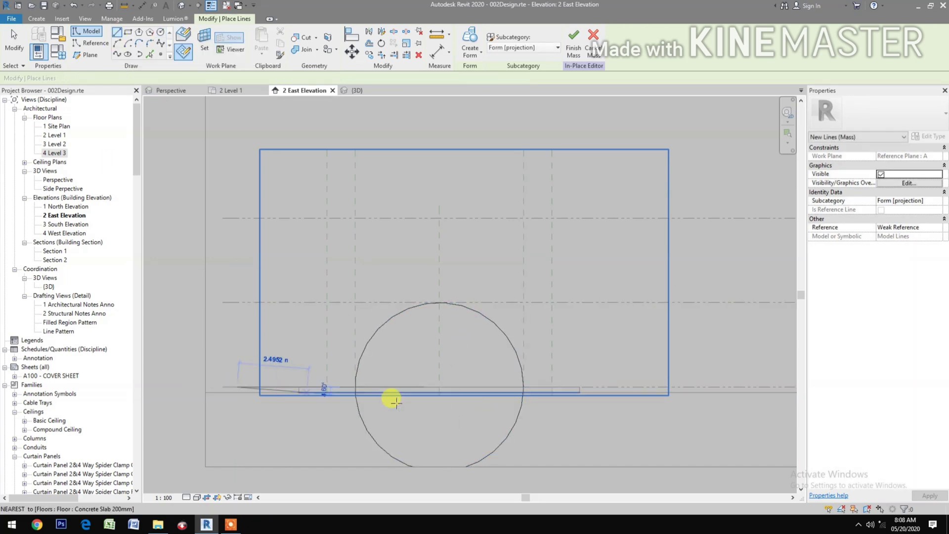
left_click(596, 387)
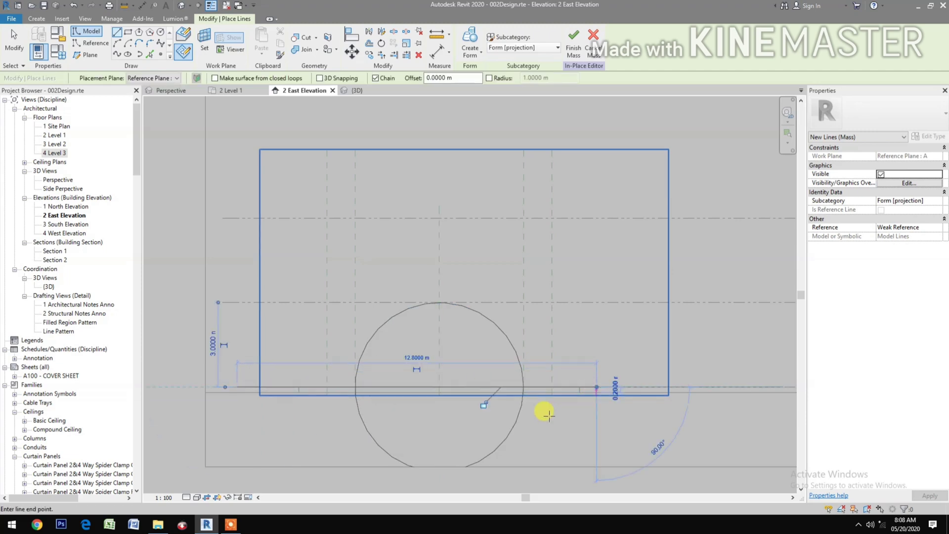
key("Escape")
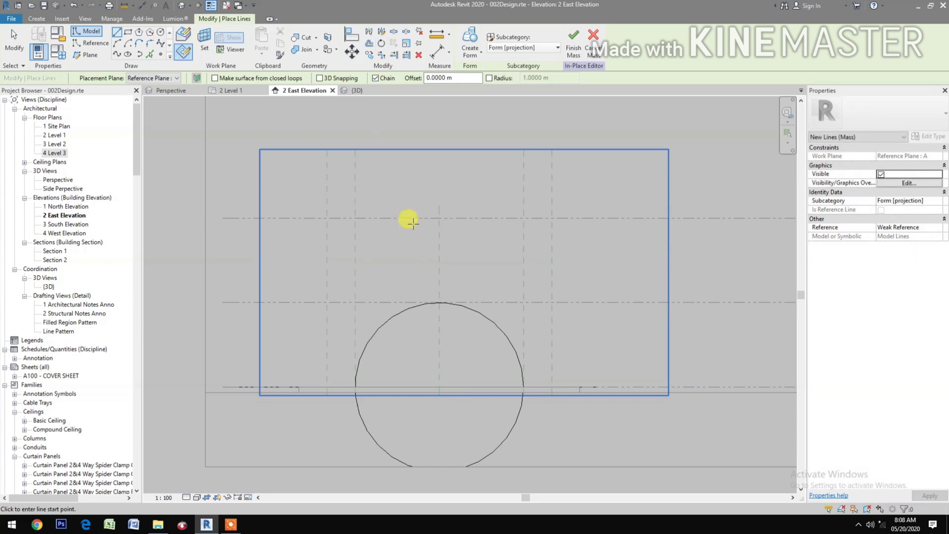
key("Escape")
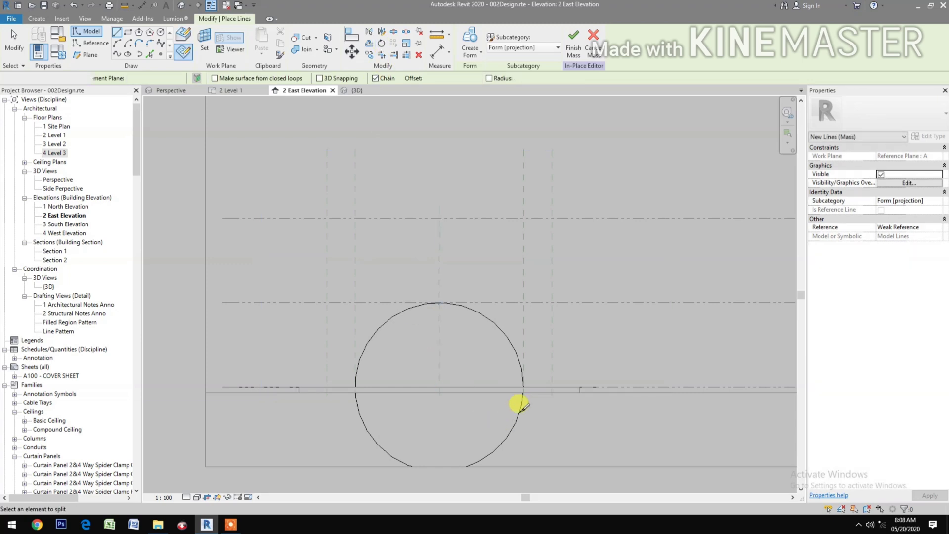
Split and trim the circle and base line to leave a closed semicircle, then view it in 3D.
key("s")
key("l")
left_click(520, 403)
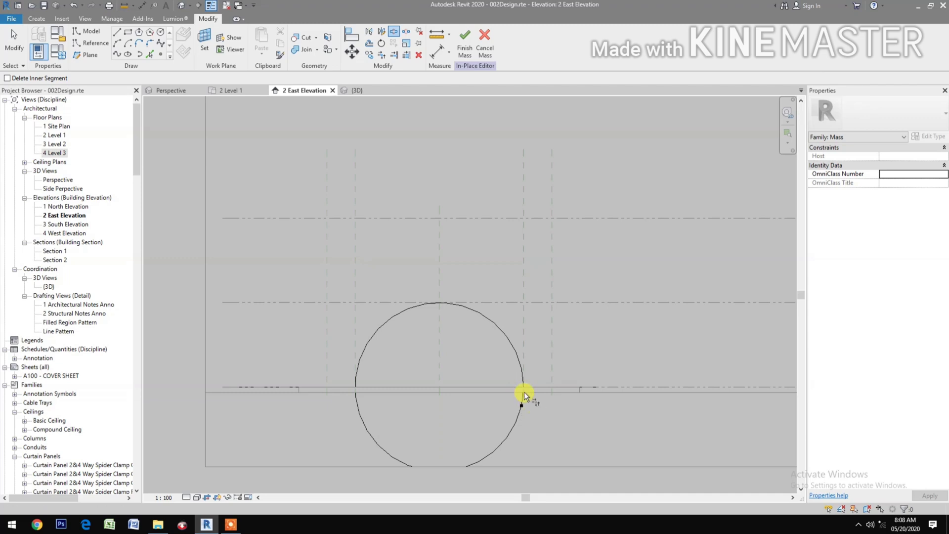
key("Escape")
key("t")
key("r")
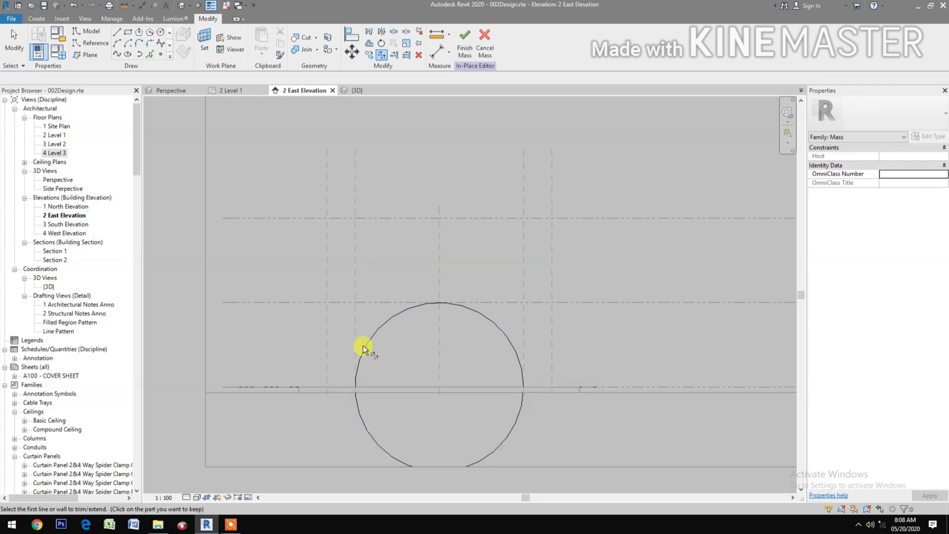
left_click(358, 363)
left_click(377, 386)
left_click(516, 350)
left_click(500, 387)
key("Escape")
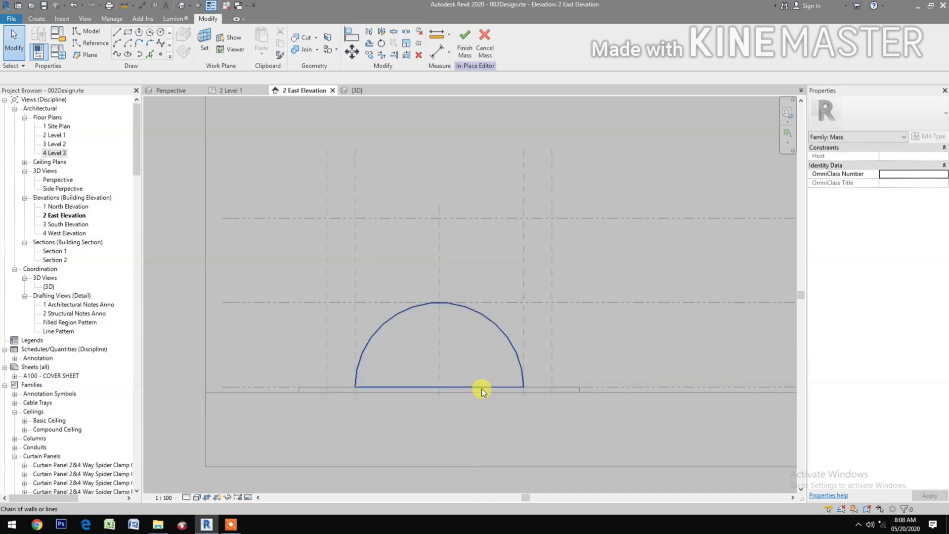
left_click(369, 90)
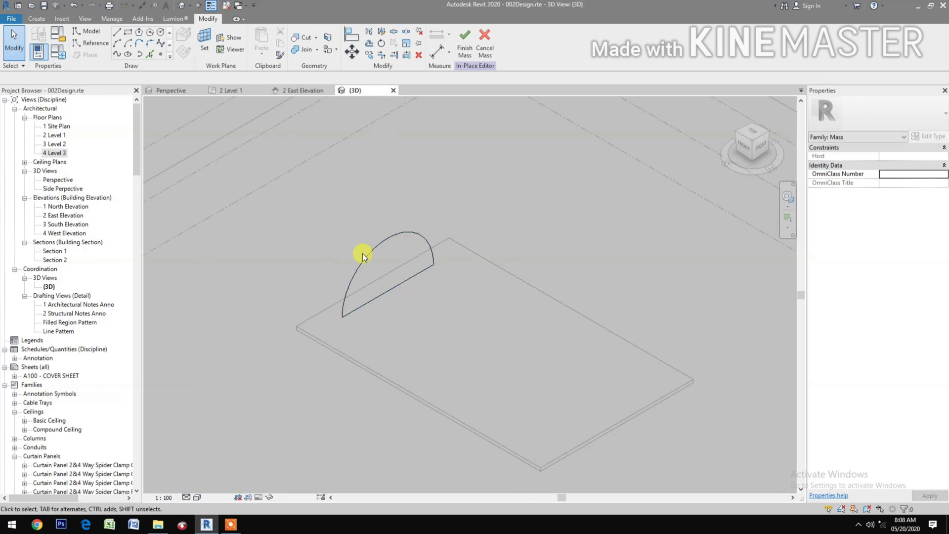
In the Level 1 plan, mirror the arch profile to the opposite end of the slab.
left_click(241, 92)
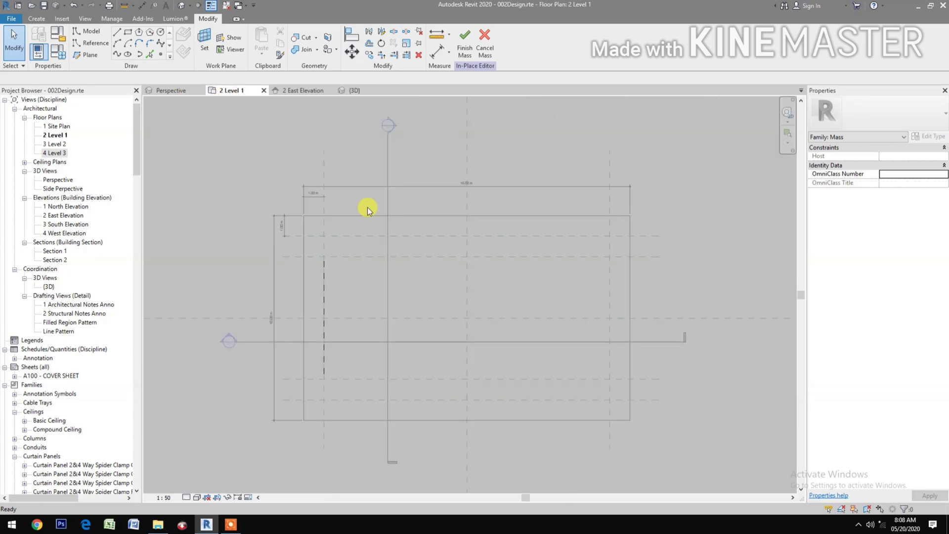
left_click(324, 288)
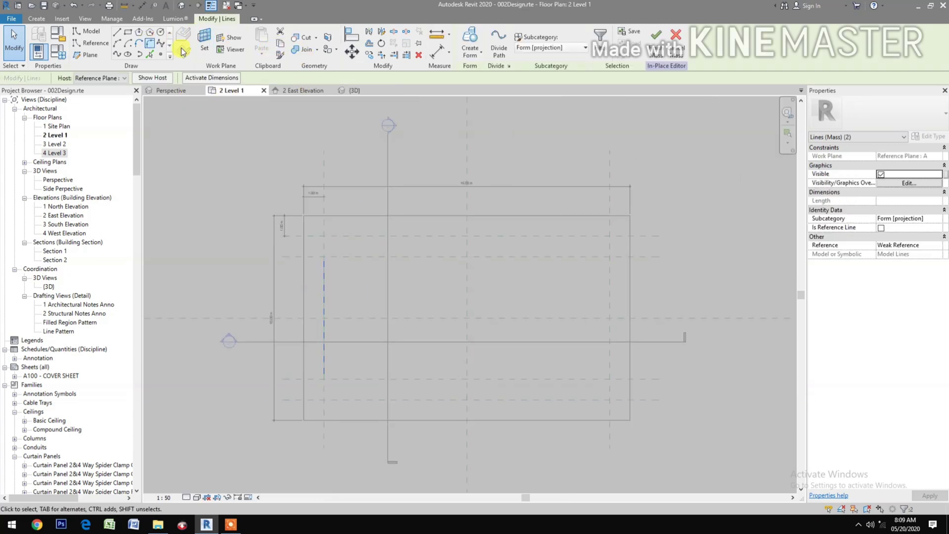
left_click(372, 32)
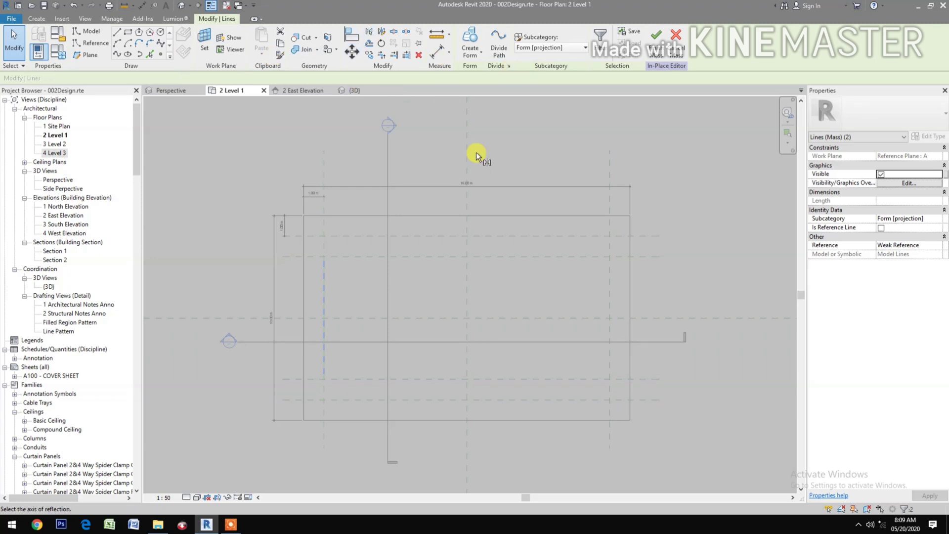
left_click(481, 252)
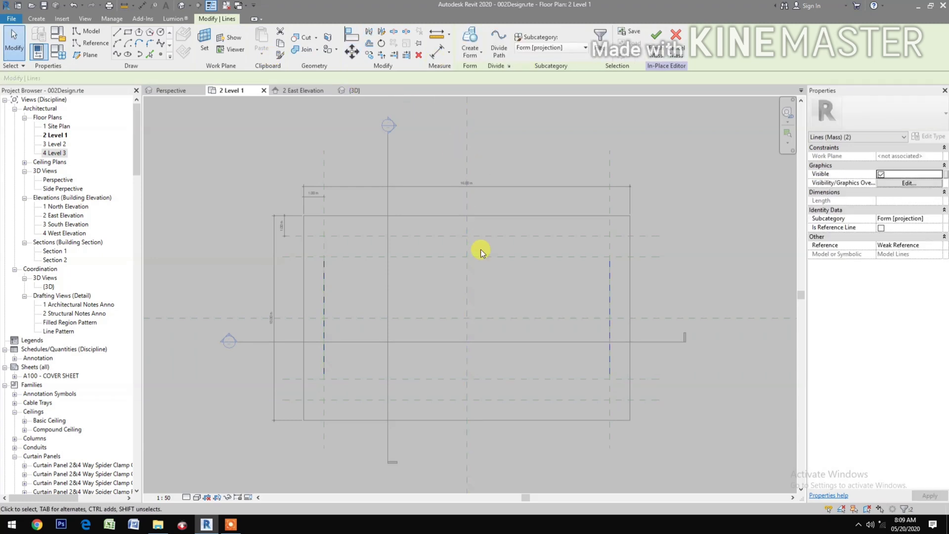
In 3D, delete the straight base lines of both arches.
left_click(351, 92)
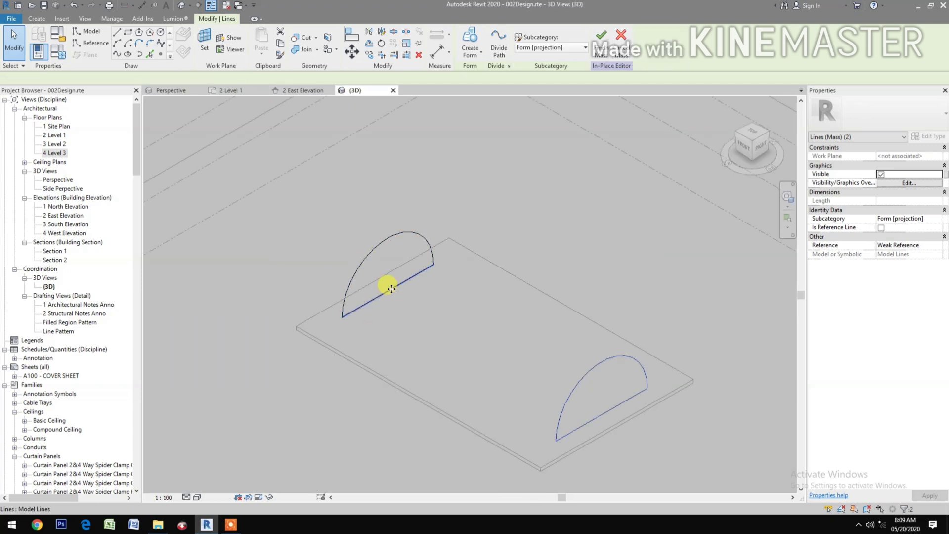
left_click(391, 288)
key("Delete")
key("Escape")
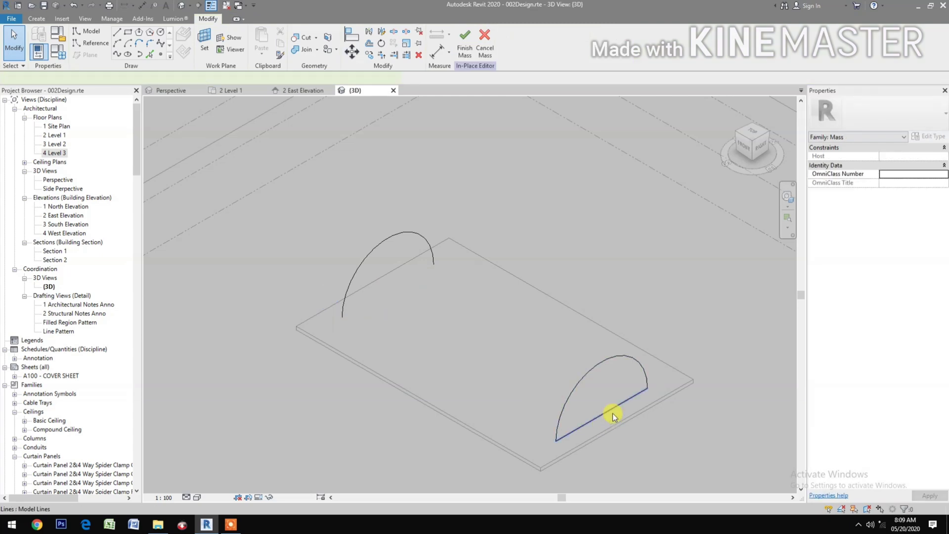
left_click(612, 413)
key("Delete")
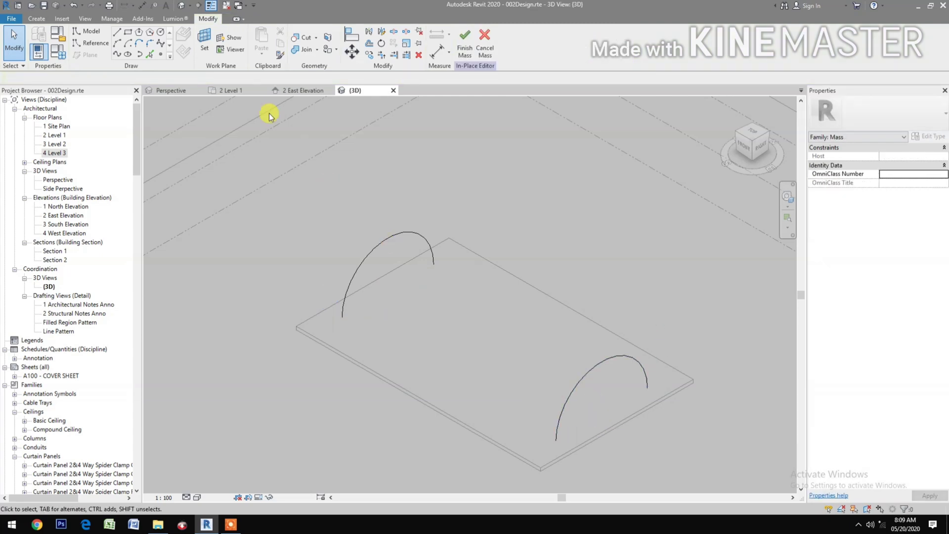
left_click(245, 91)
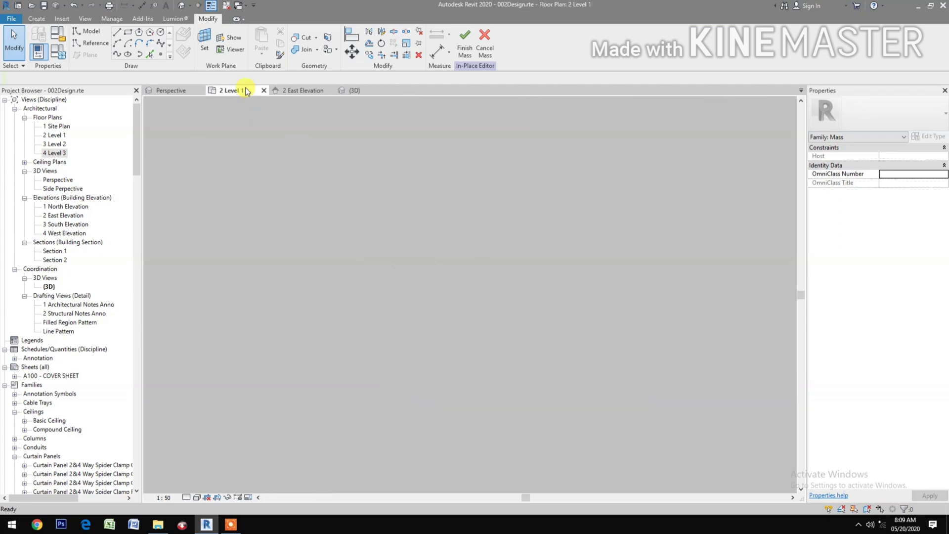
Set the central reference plane as the sketch work plane.
left_click(205, 42)
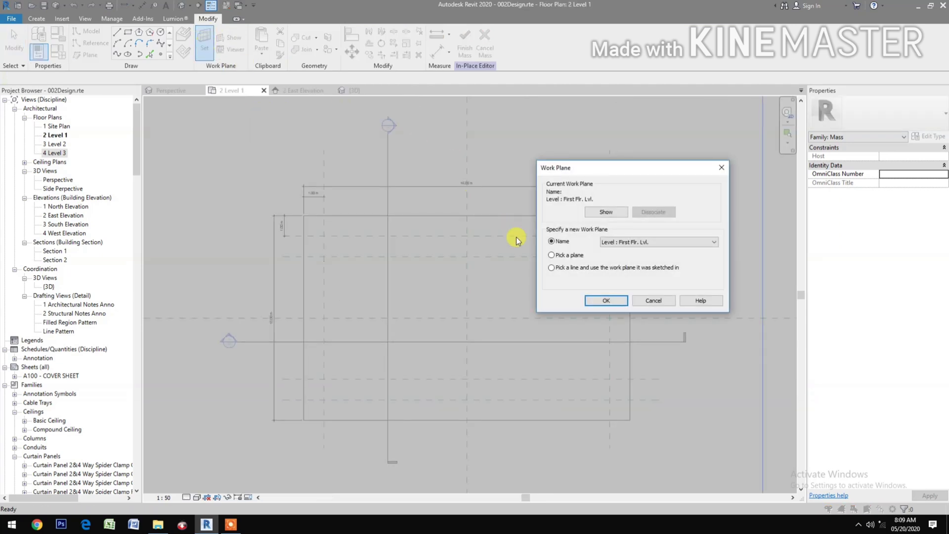
left_click(551, 255)
left_click(598, 300)
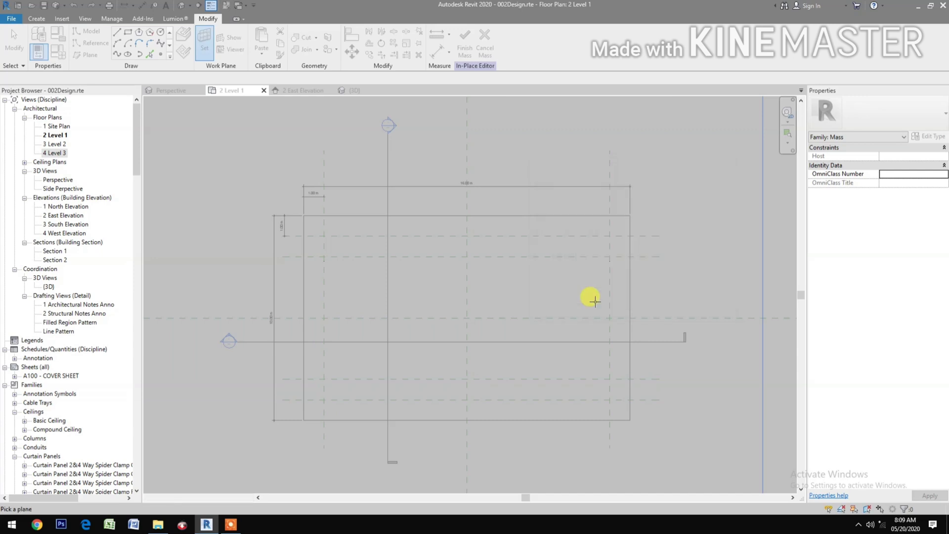
left_click(464, 148)
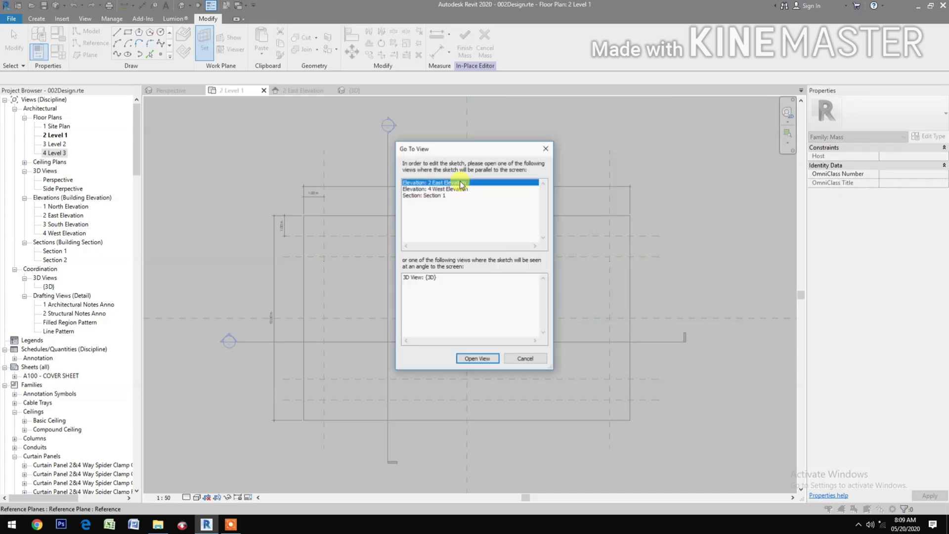
In East Elevation, draw a concentric 4 m-radius circle and a 13.8 m base line.
left_click(478, 359)
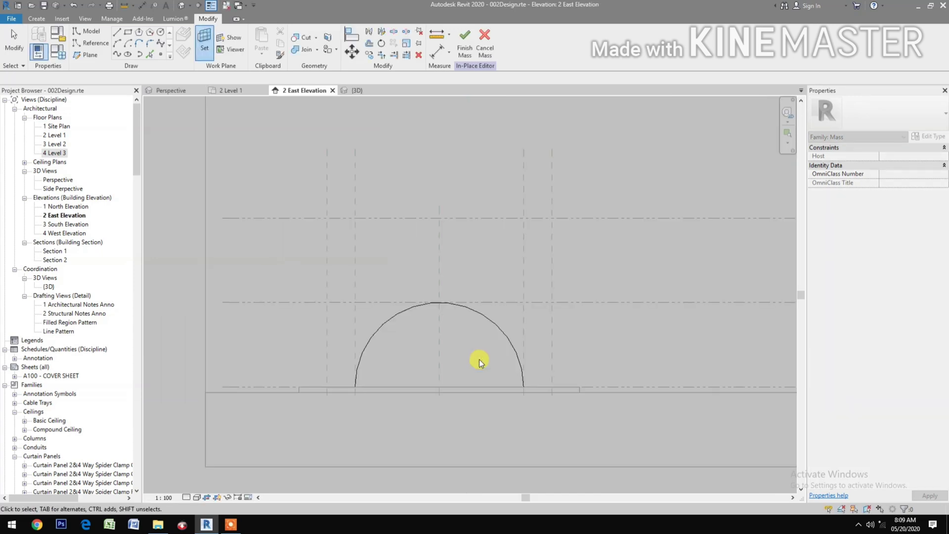
left_click(162, 33)
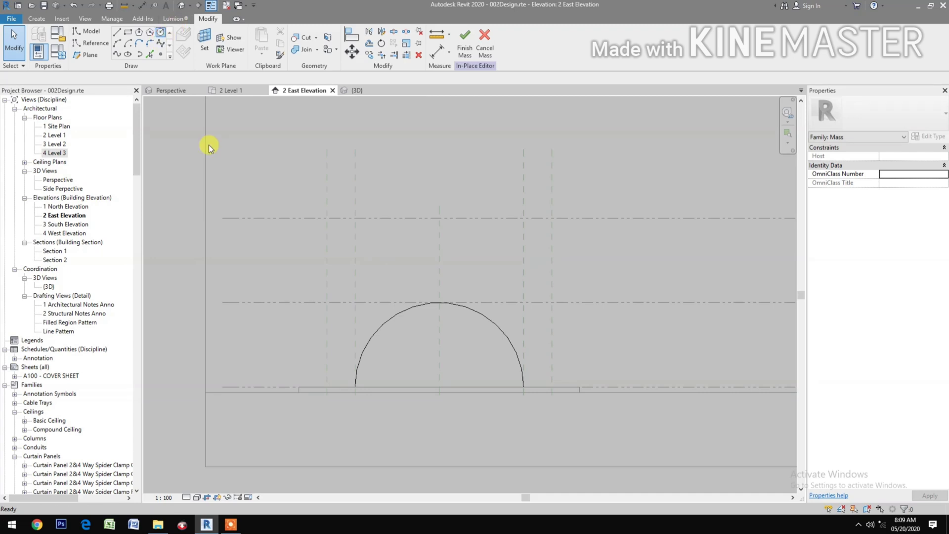
left_click(438, 386)
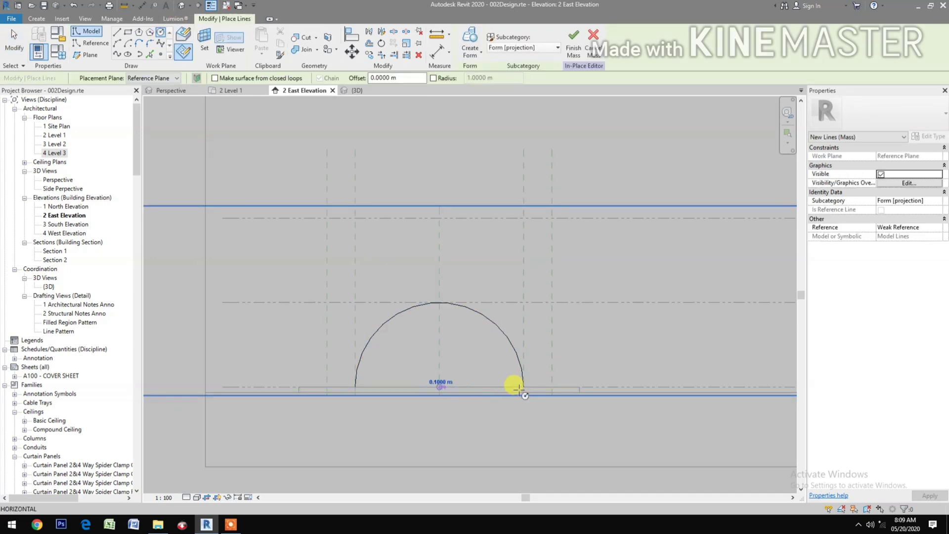
left_click(551, 386)
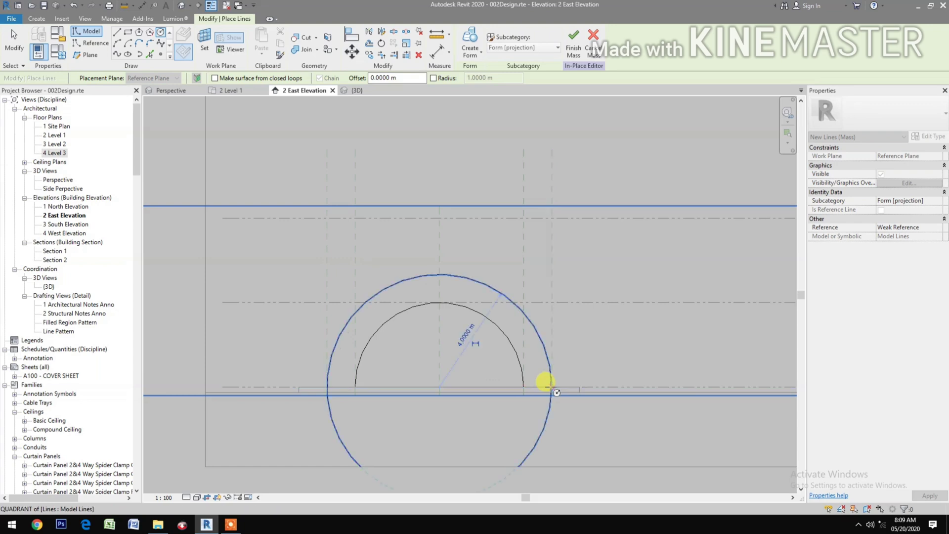
left_click(117, 32)
left_click(245, 386)
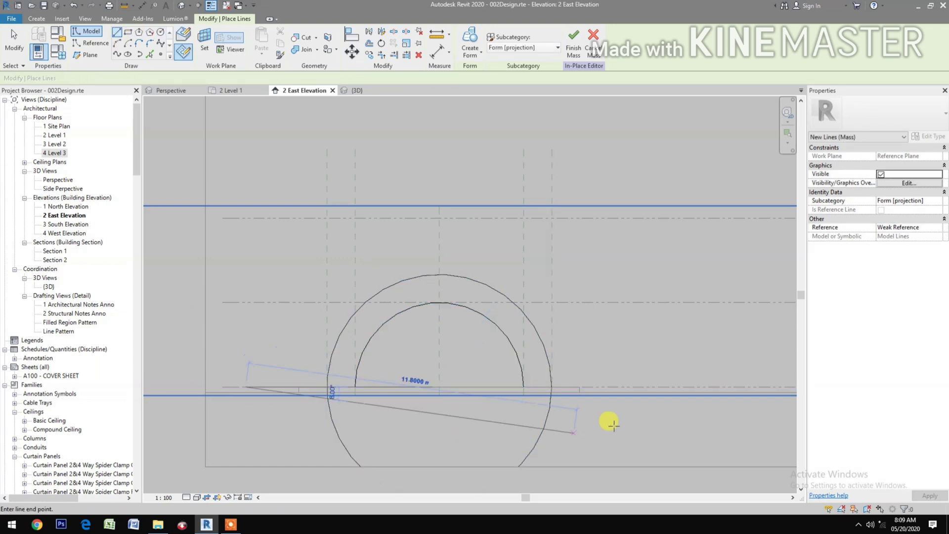
left_click(631, 387)
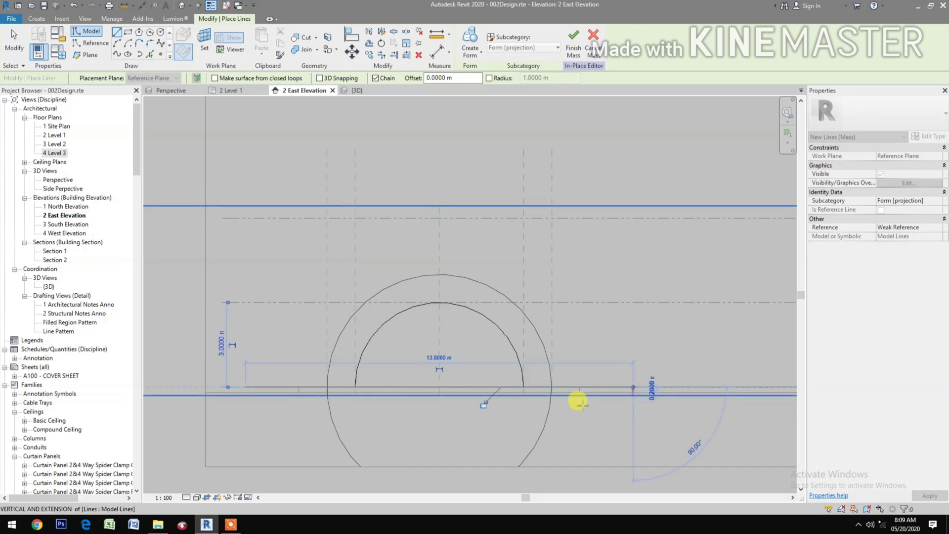
key("Escape")
key("Escape")
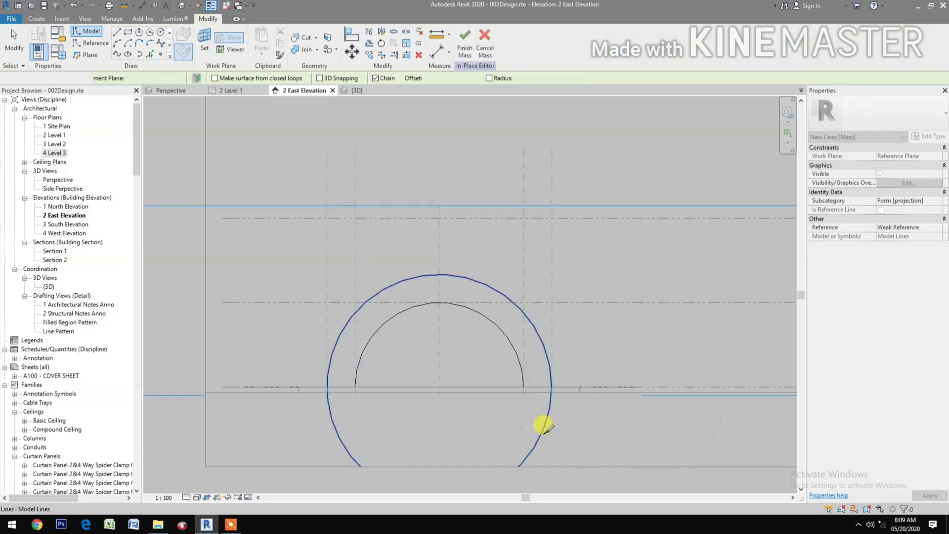
Split the 4 m circle and trim it to the base line, leaving a semicircle.
key("s")
key("l")
left_click(544, 425)
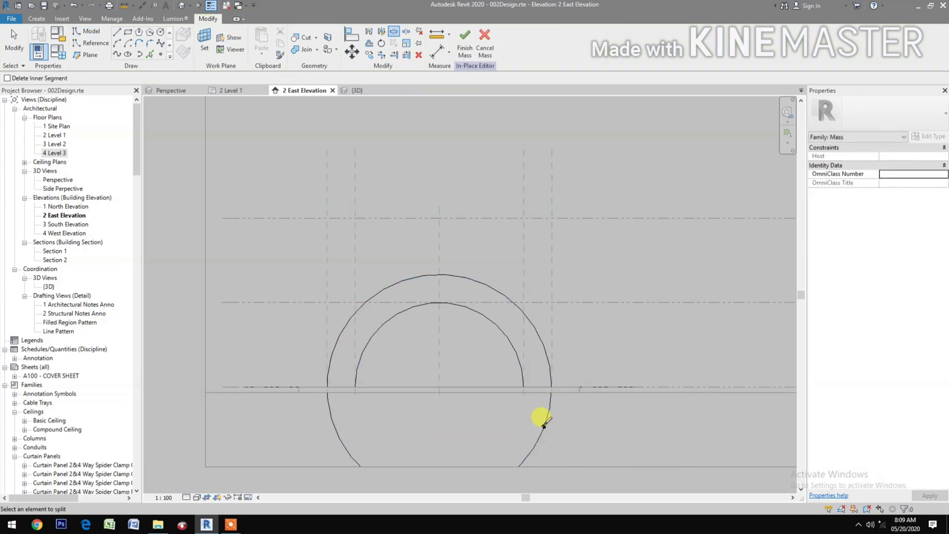
key("Escape")
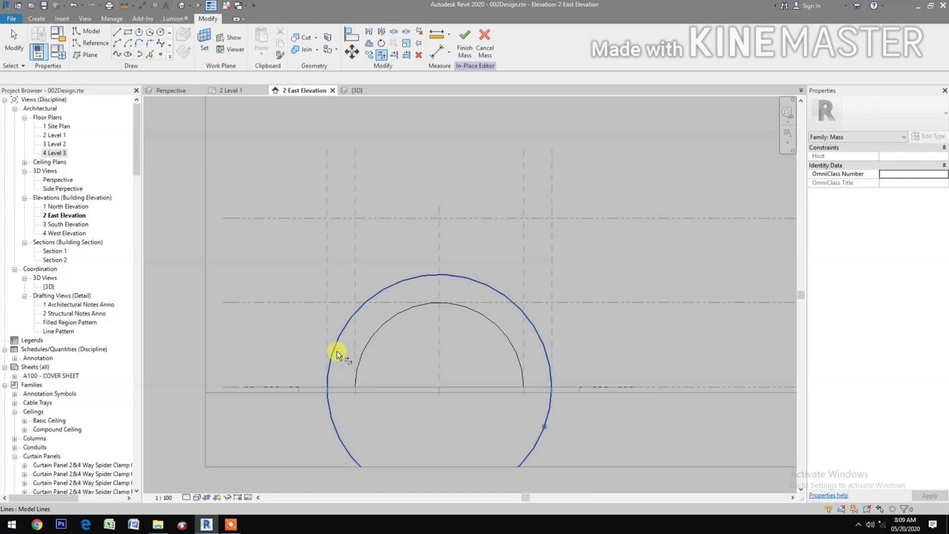
left_click(337, 352)
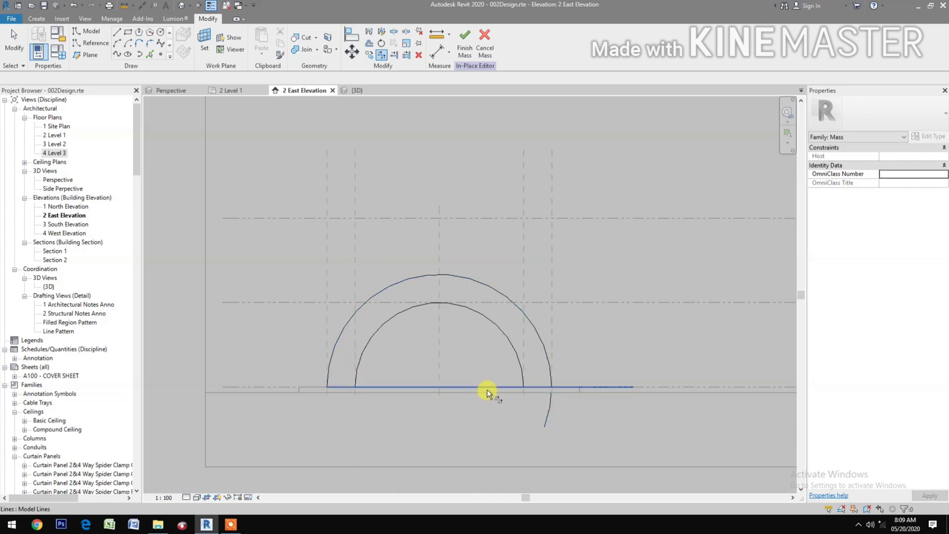
left_click(544, 359)
left_click(535, 388)
In 3D, delete the middle arch's straight base line and select all three arcs.
left_click(356, 90)
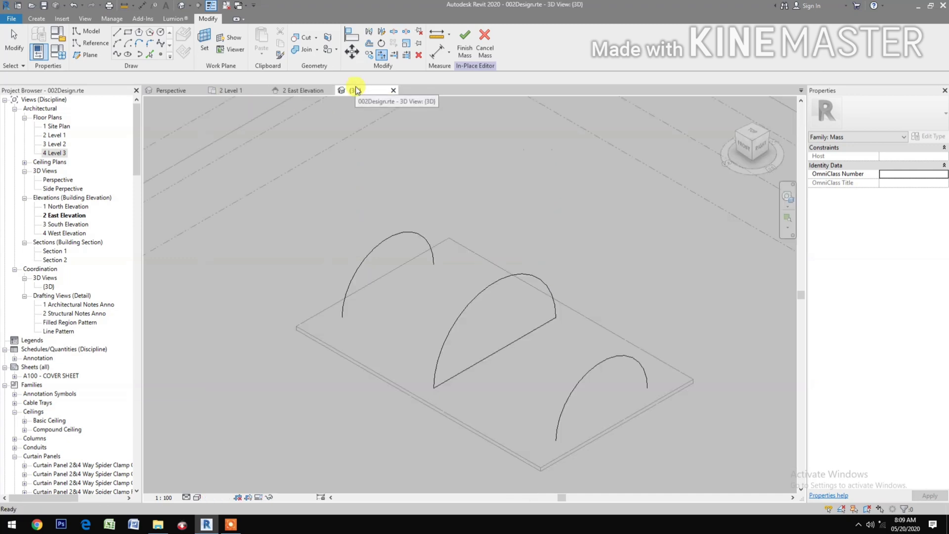
key("Tab")
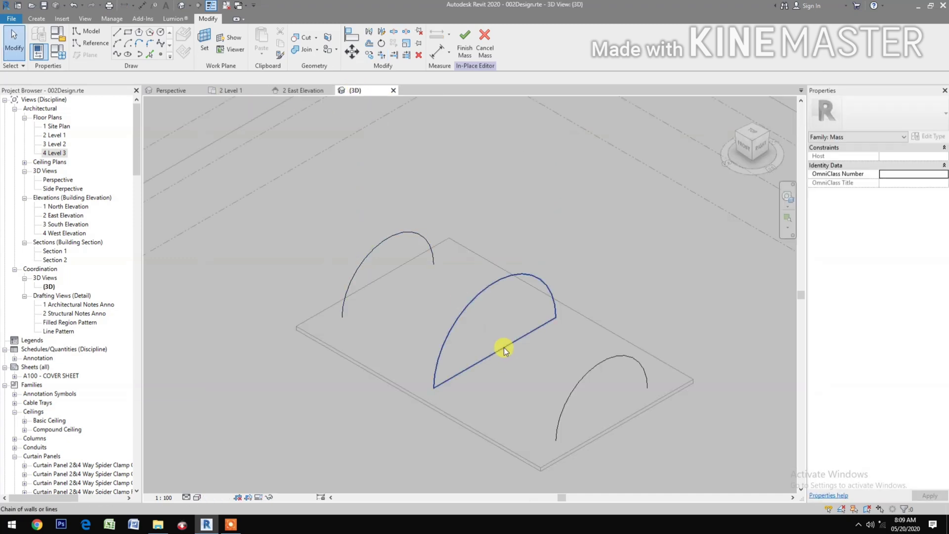
key("Tab")
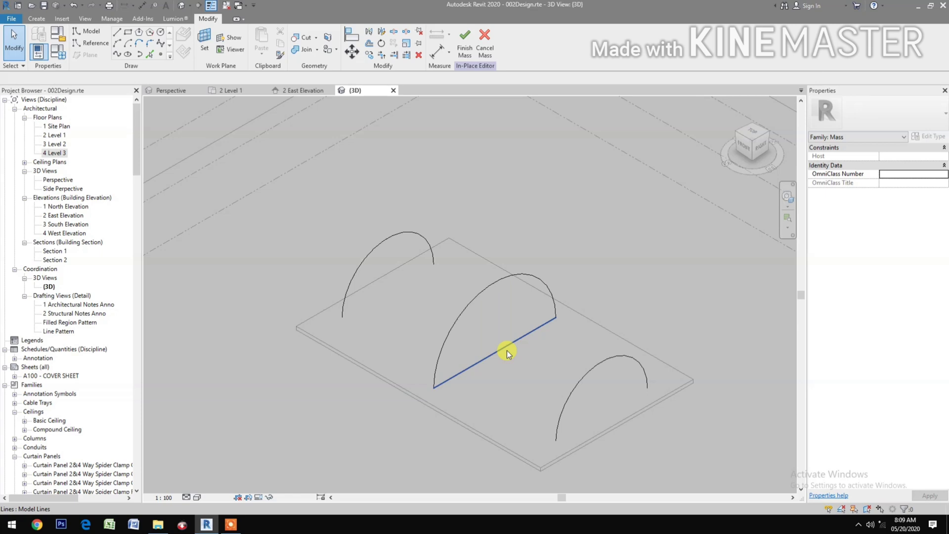
left_click(506, 350)
key("Delete")
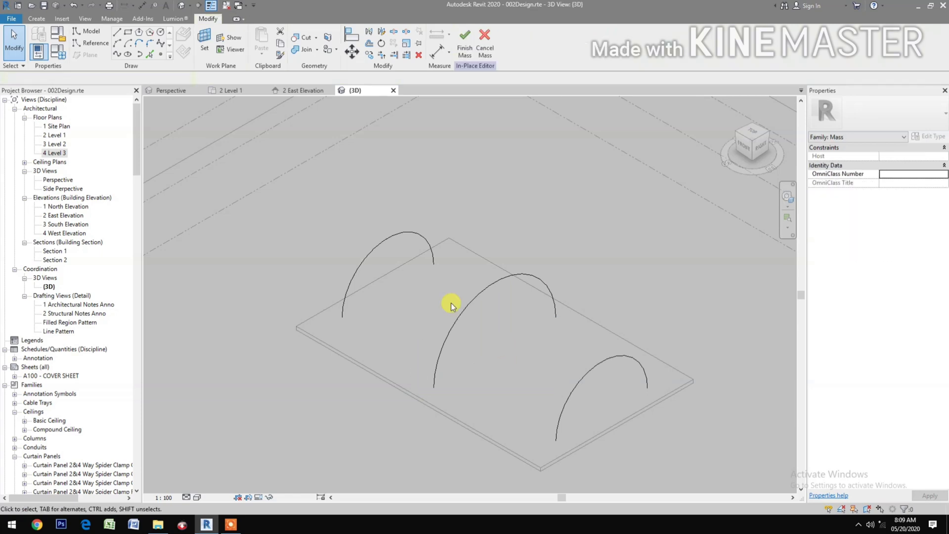
left_click(399, 233)
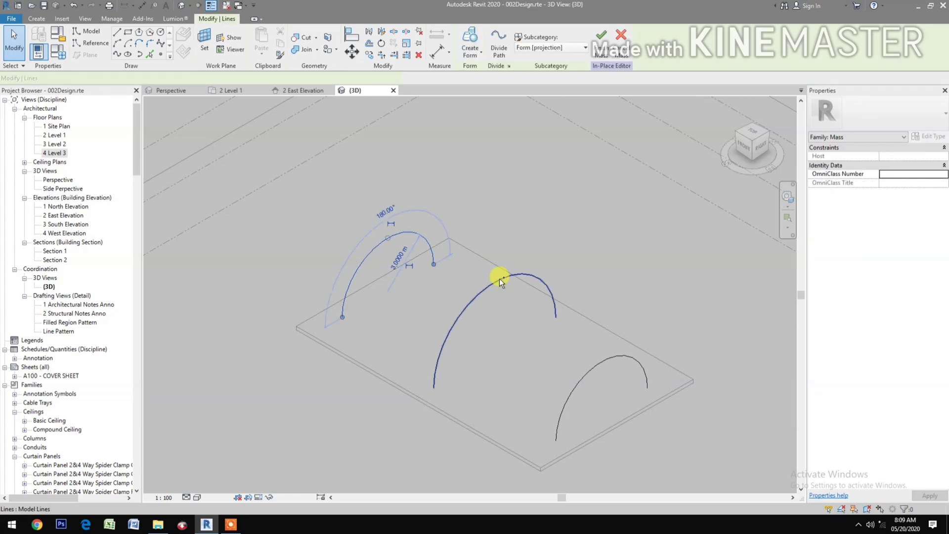
left_click(610, 357, "ctrl")
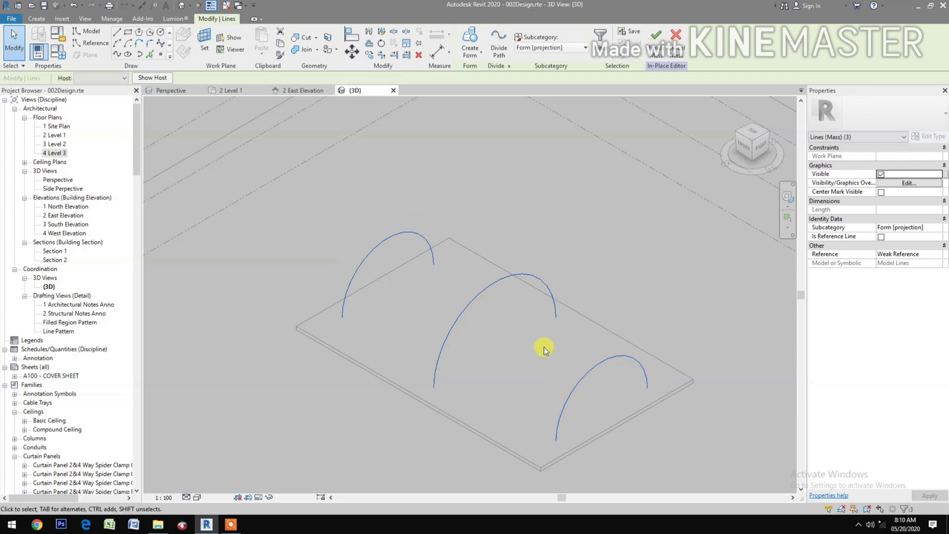
Create a surface form from the three arcs and select the whole vault.
left_click(466, 42)
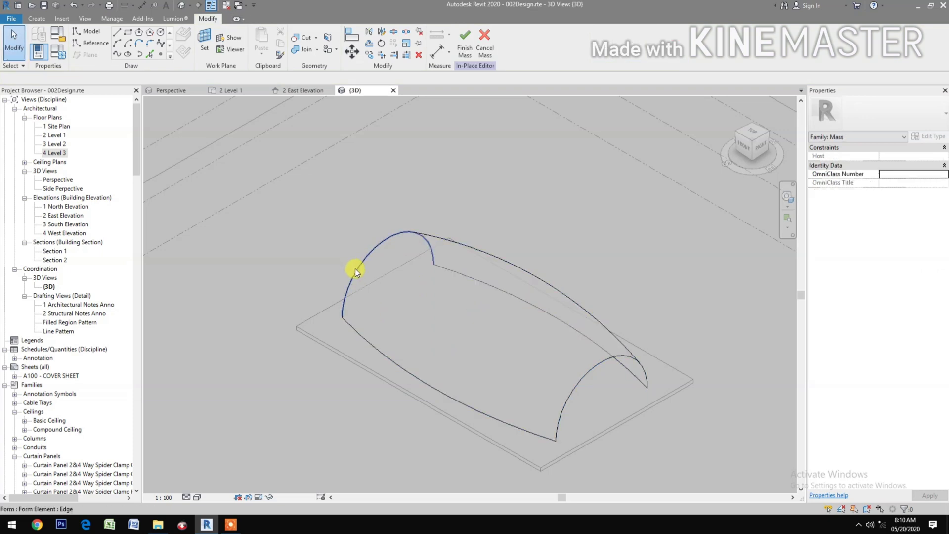
key("Tab")
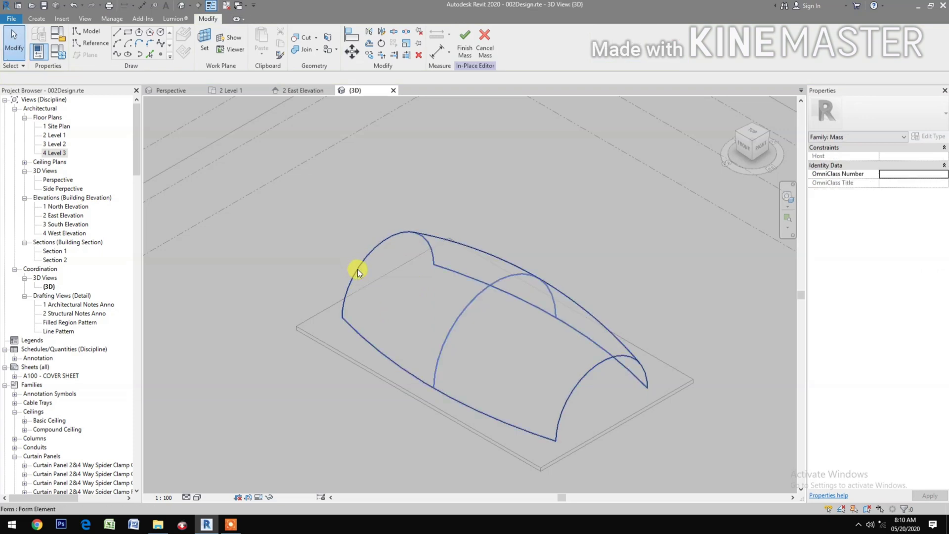
left_click(358, 269)
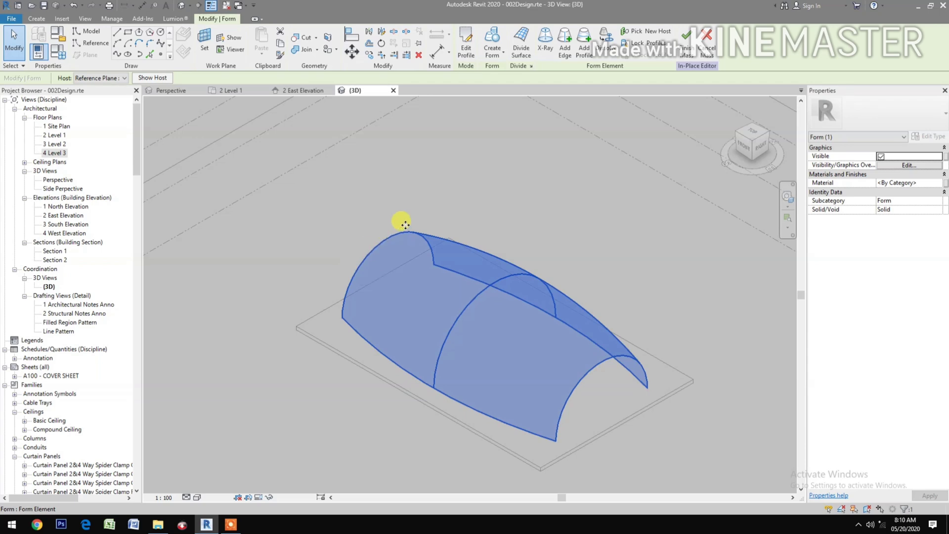
Divide the vault surface and set U Grid Number to 30.
left_click(520, 47)
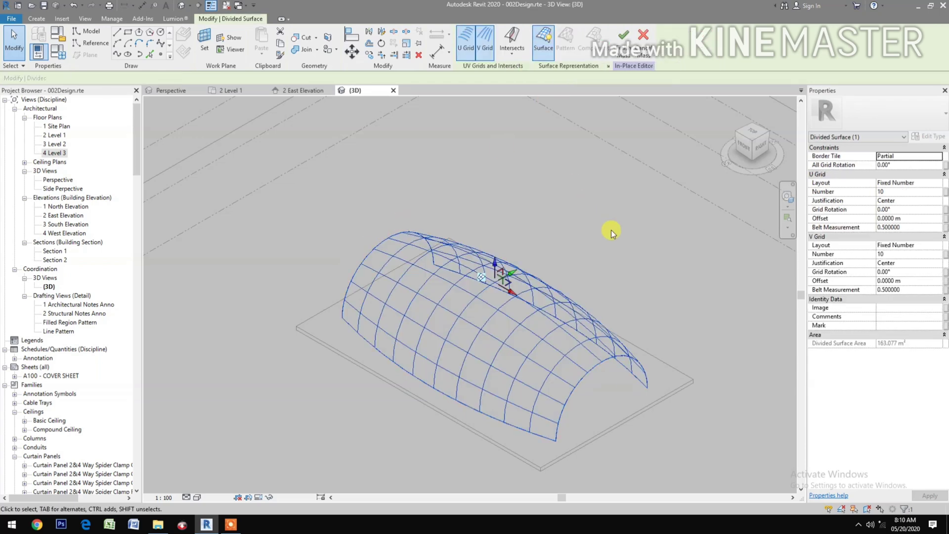
left_click(906, 192)
type("30")
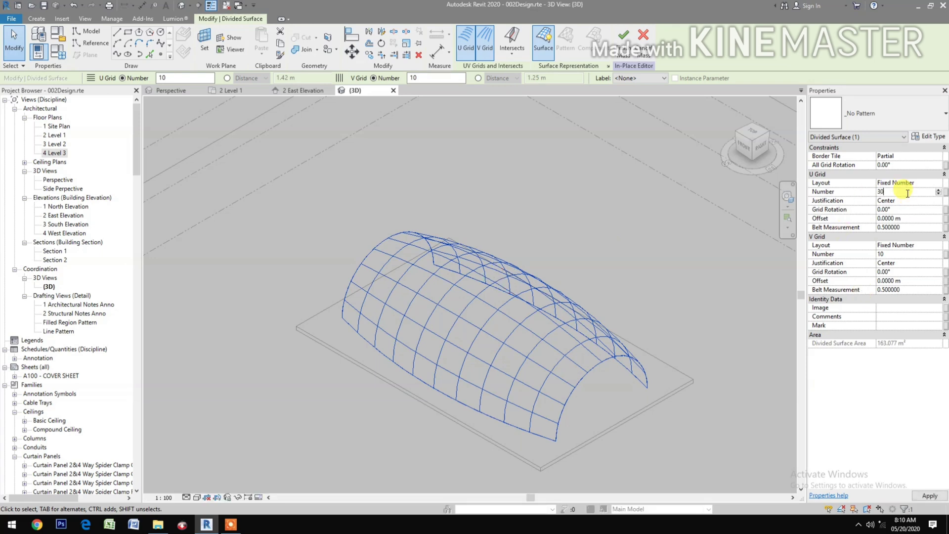
Set V Grid Number to 30 and open the pattern list to choose Hexagon.
left_click(897, 255)
type("3")
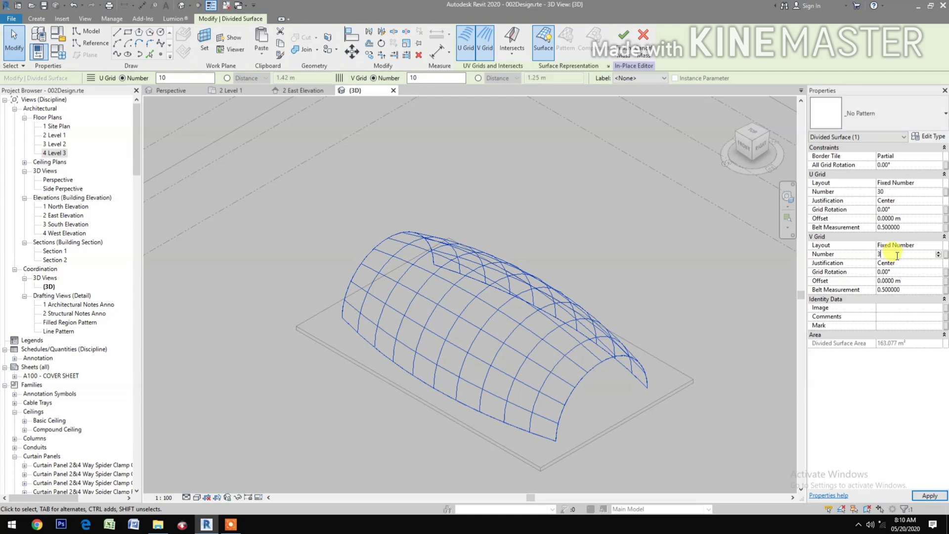
type("0")
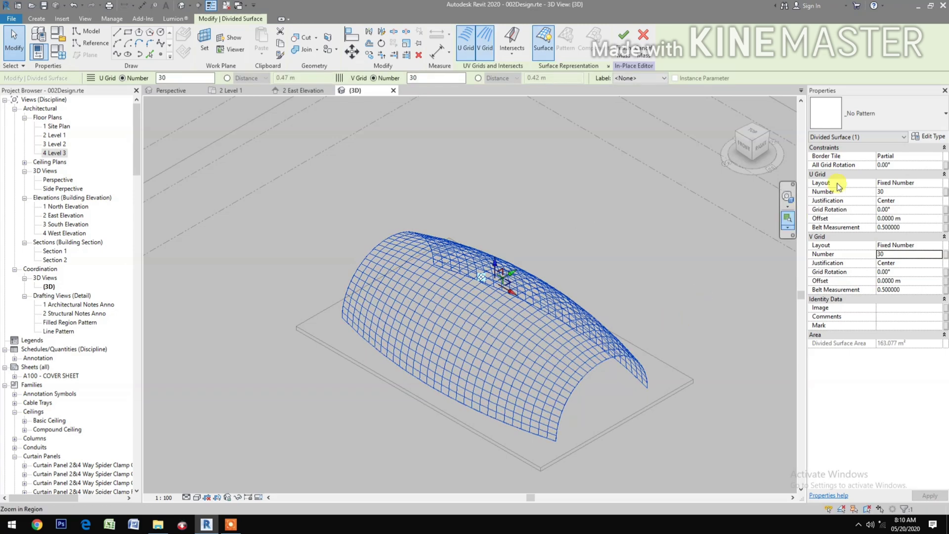
left_click(890, 120)
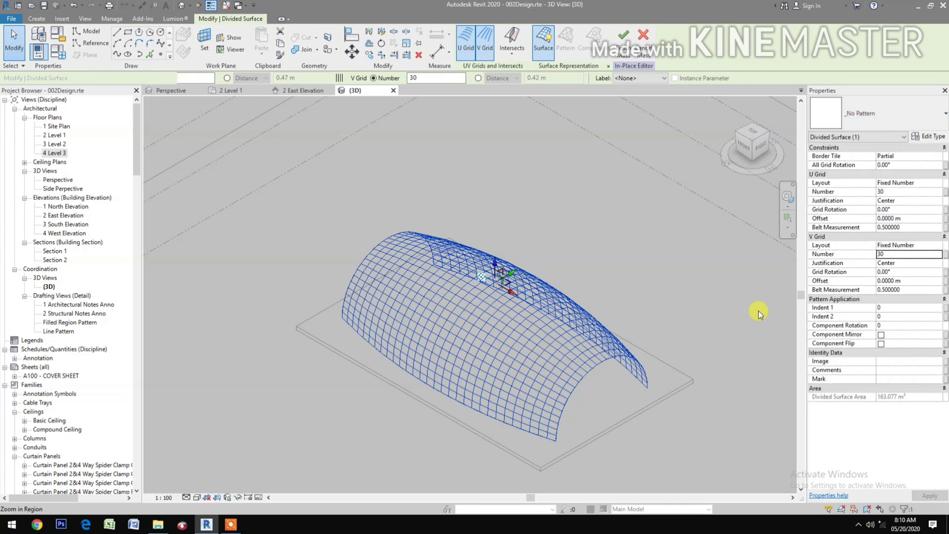
Apply the Hexagon pattern, then Tab-select the divided surface and list its pattern types.
left_click(717, 307)
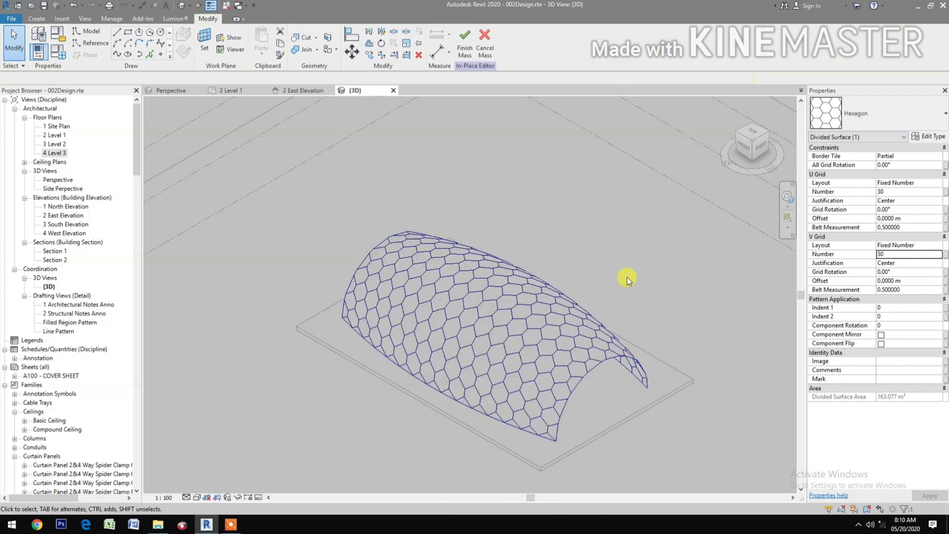
middle_click_drag(627, 295, 614, 291)
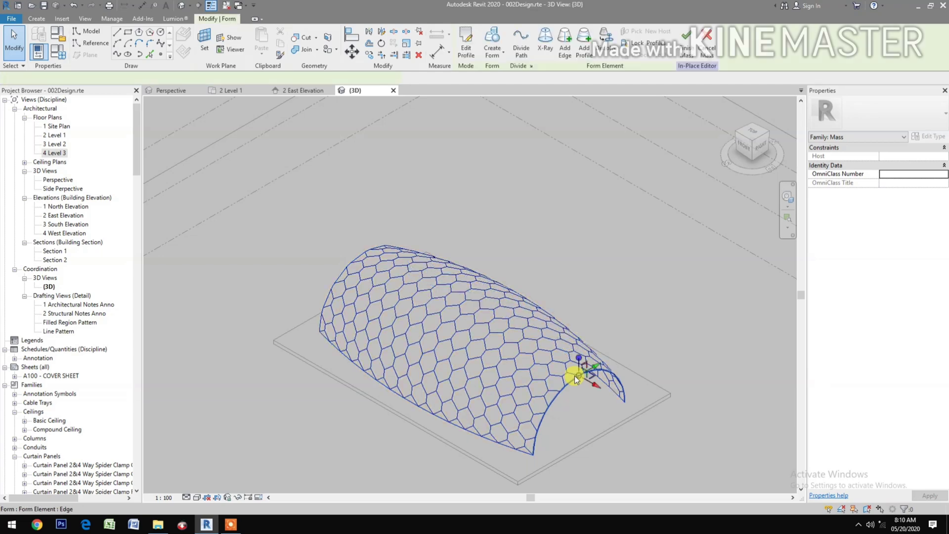
left_click(574, 375)
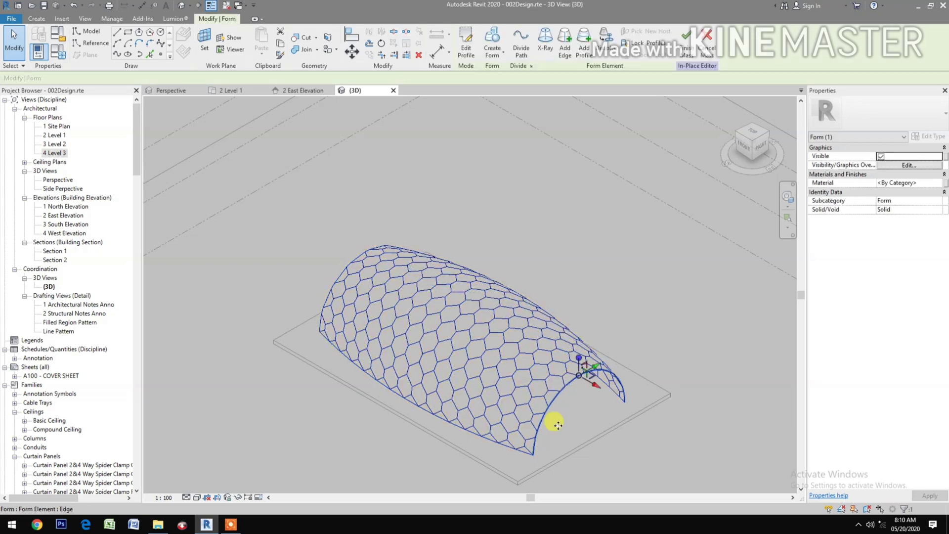
left_click(559, 381)
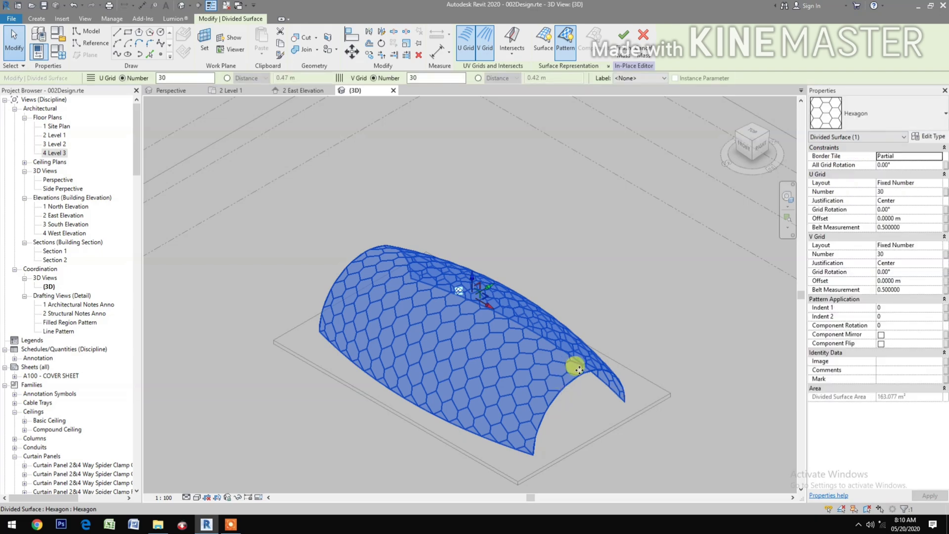
left_click(568, 410)
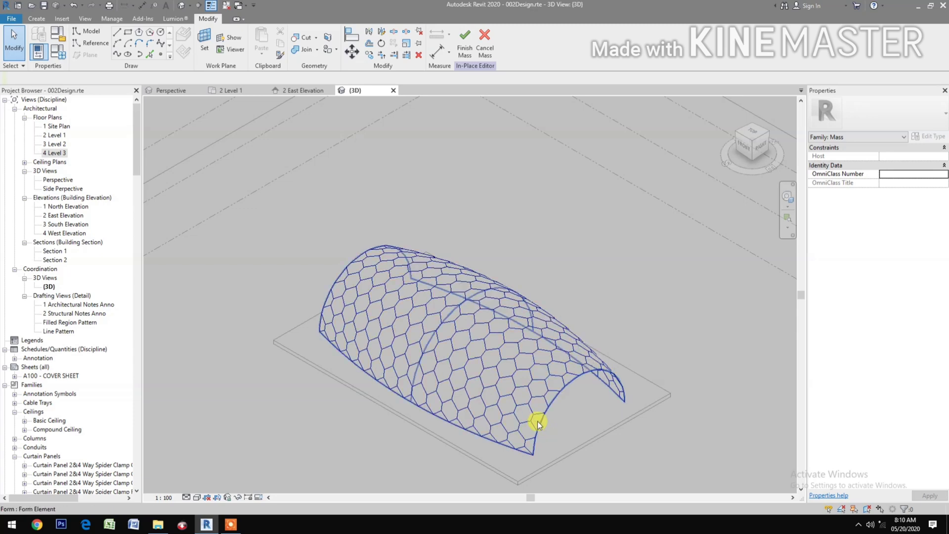
key("Tab")
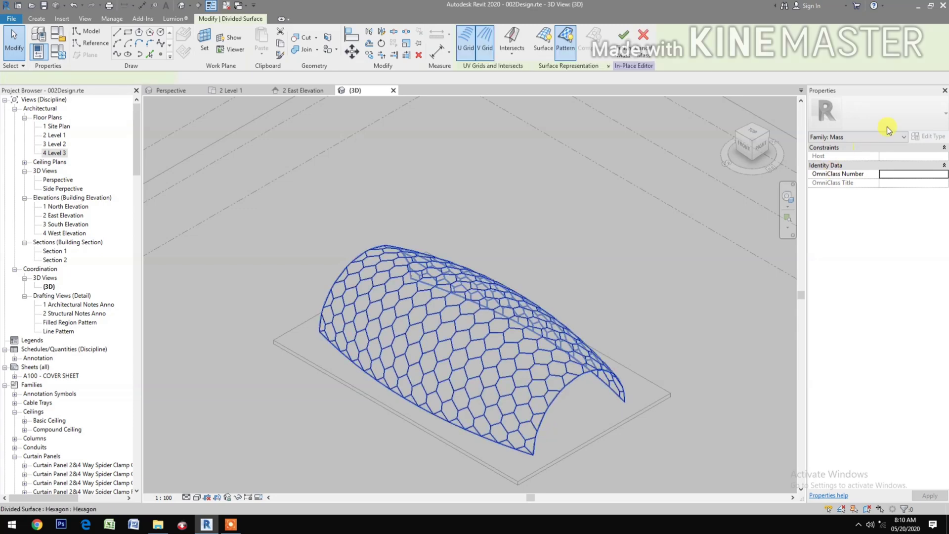
left_click(887, 123)
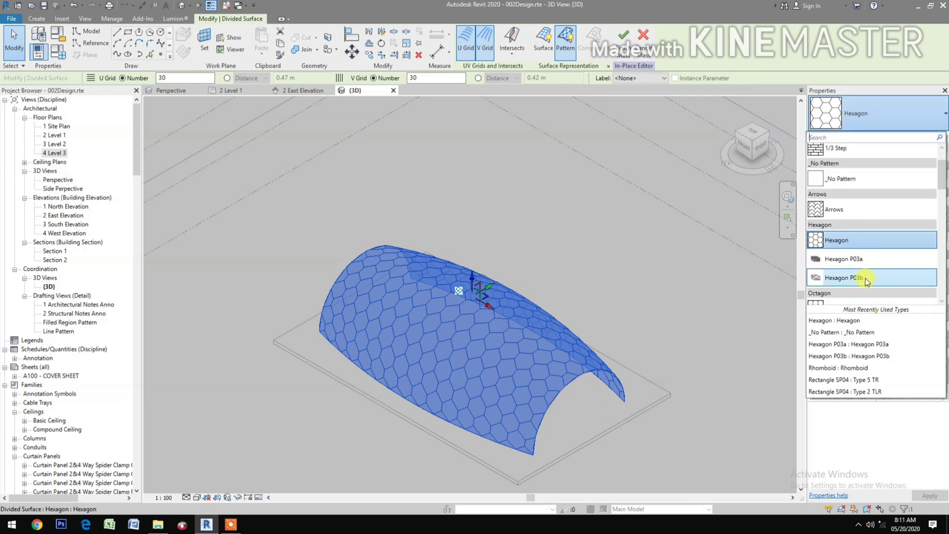
mouse_move(844, 277)
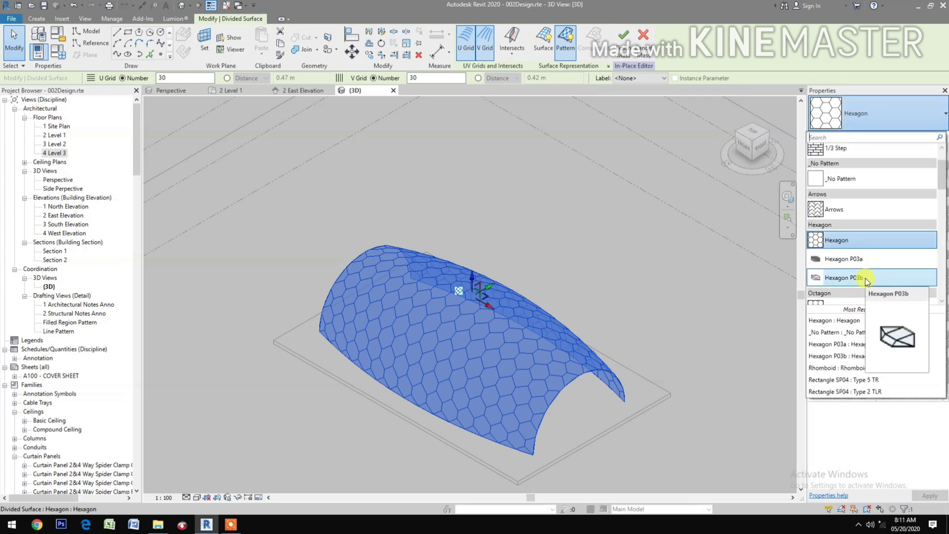
Switch the vault's hexagon surface to Hexagon P03b framed panels and deselect it.
left_click(865, 278)
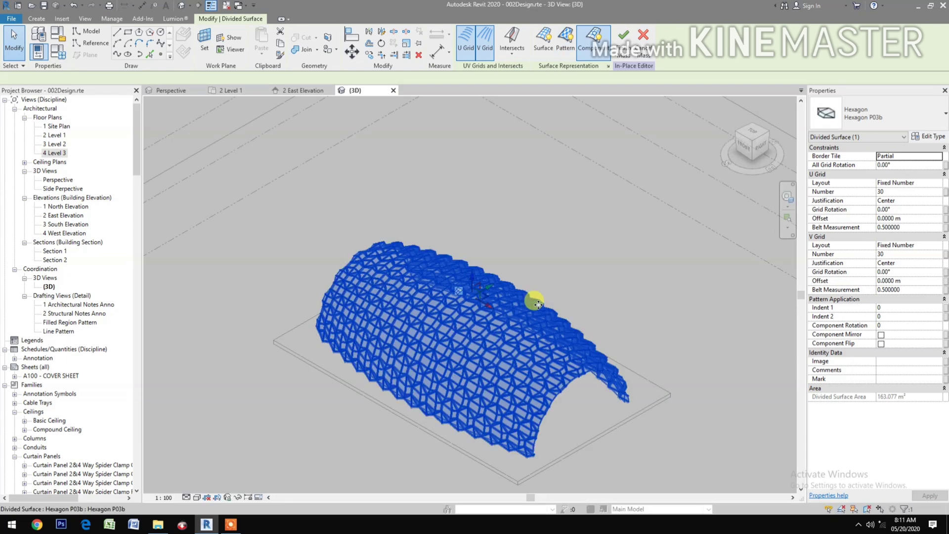
left_click(614, 278)
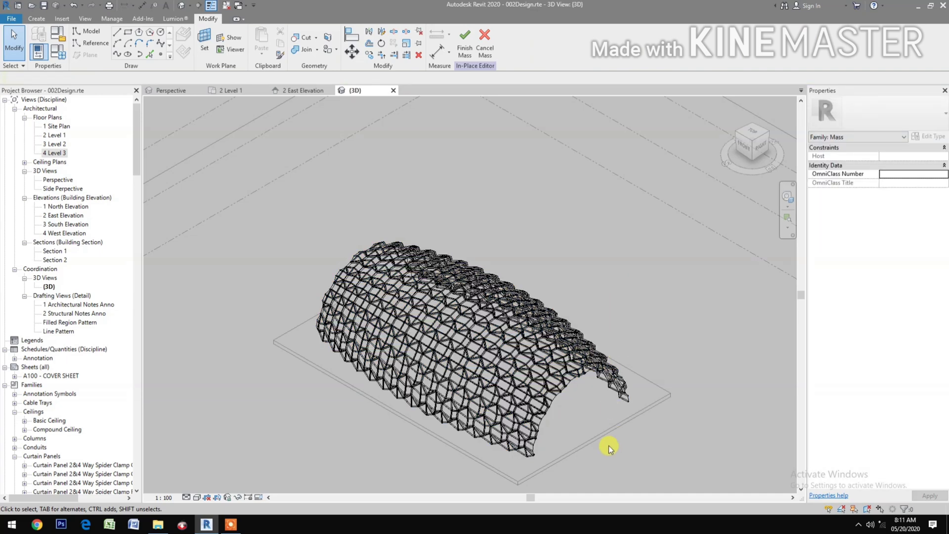
scroll(609, 445, "up", 5)
middle_click_drag(603, 434, 637, 399)
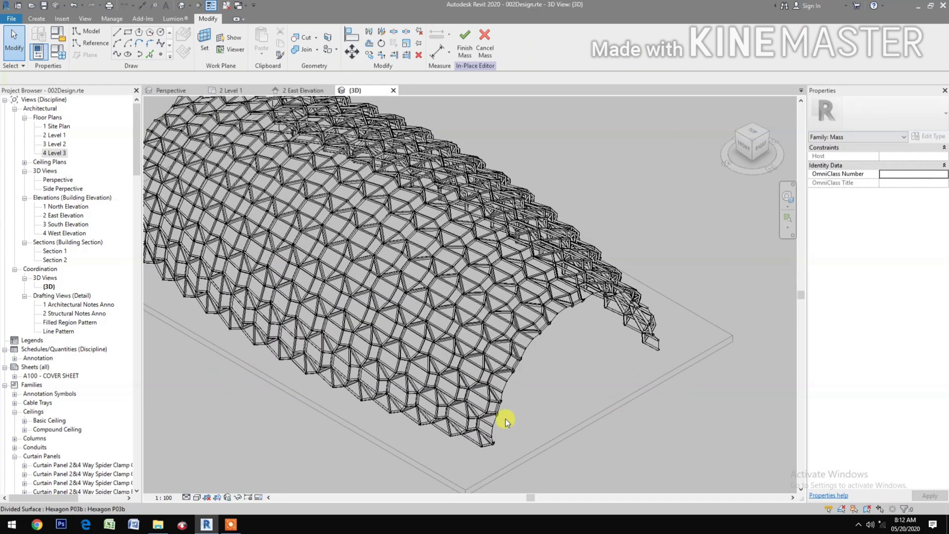
key("Tab")
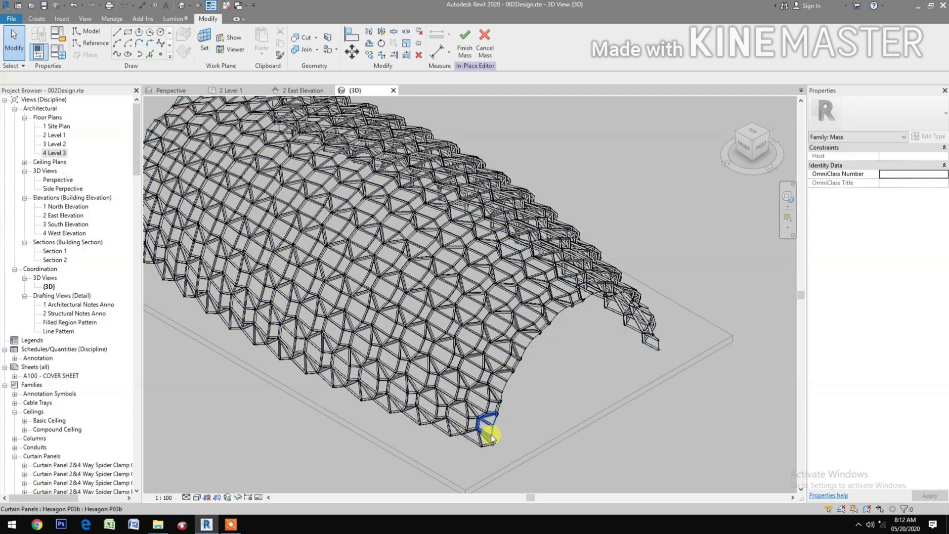
left_click(491, 434)
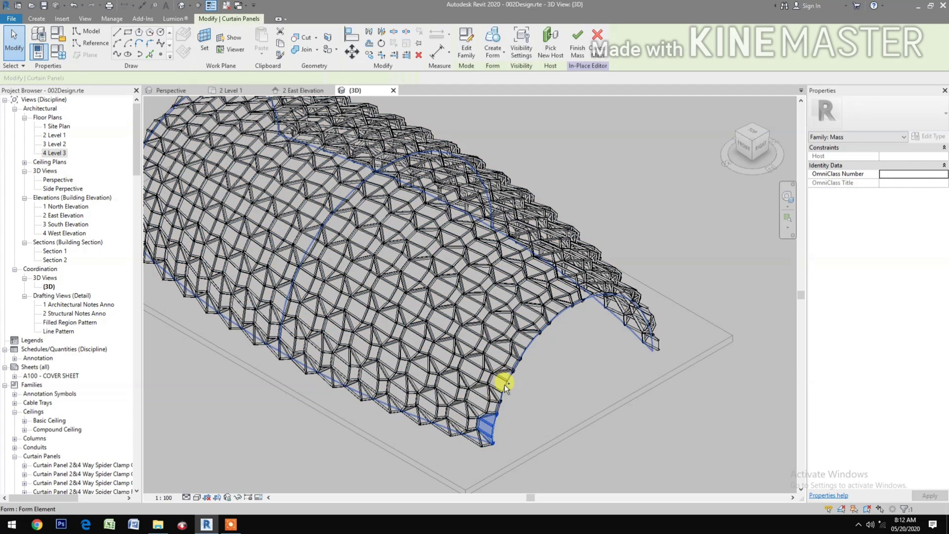
key("Tab")
left_click(504, 384, "ctrl")
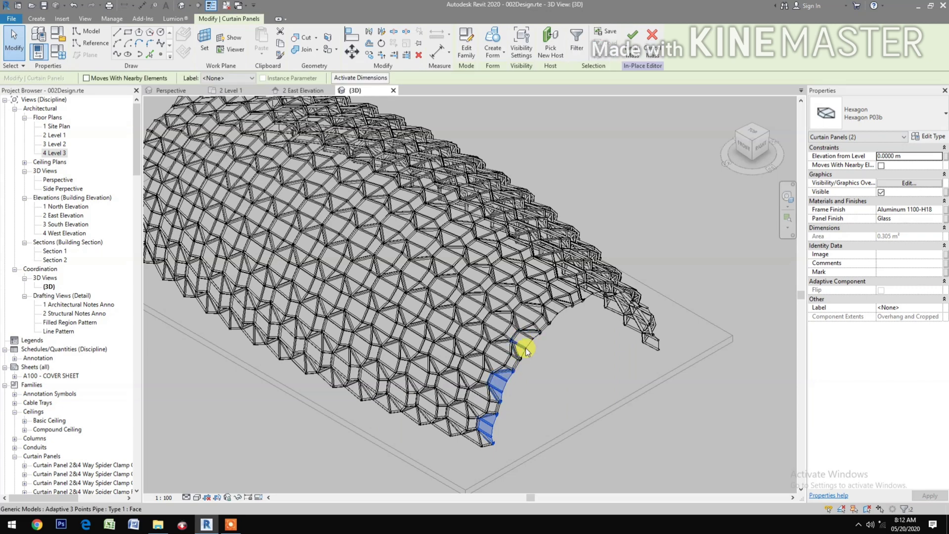
key("Tab")
key("Tab")
key("Tab")
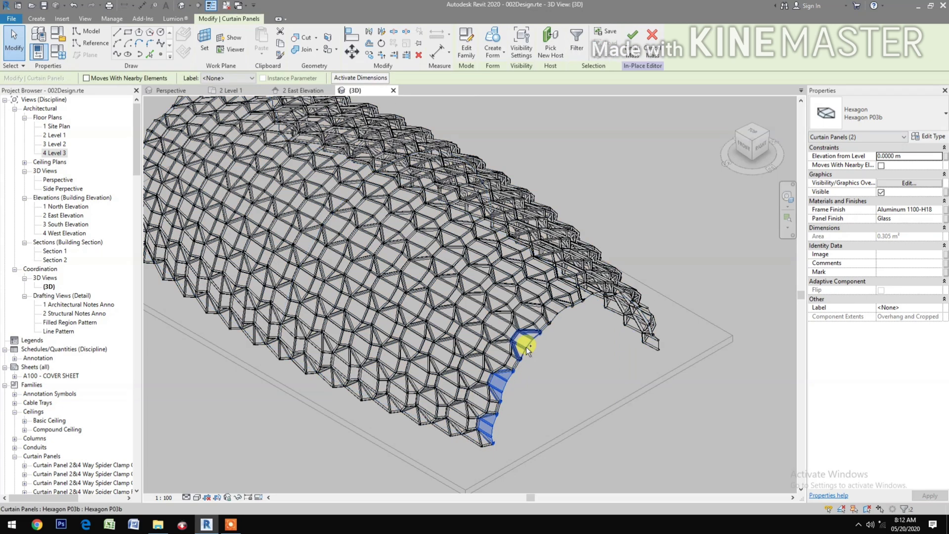
left_click(525, 346, "ctrl")
left_click(556, 311, "ctrl")
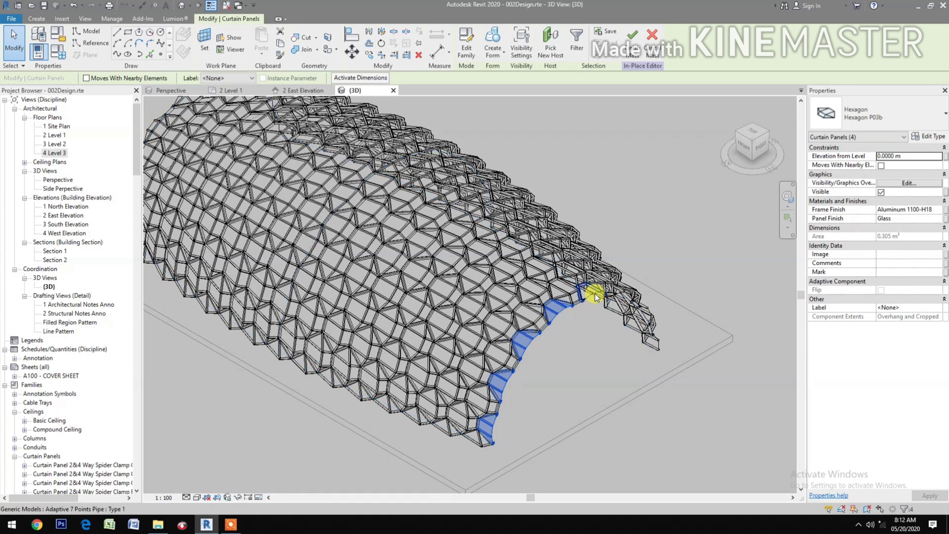
scroll(595, 297, "up", 2)
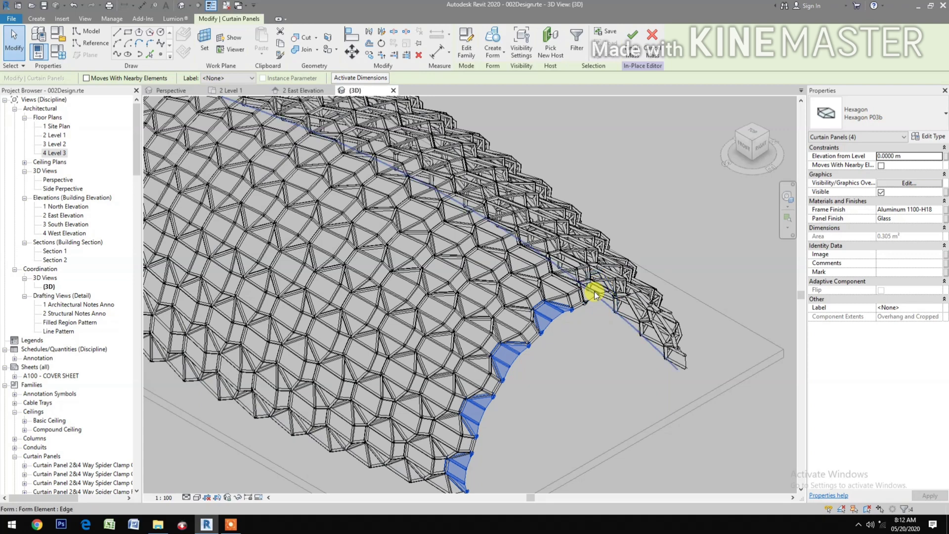
key("Escape")
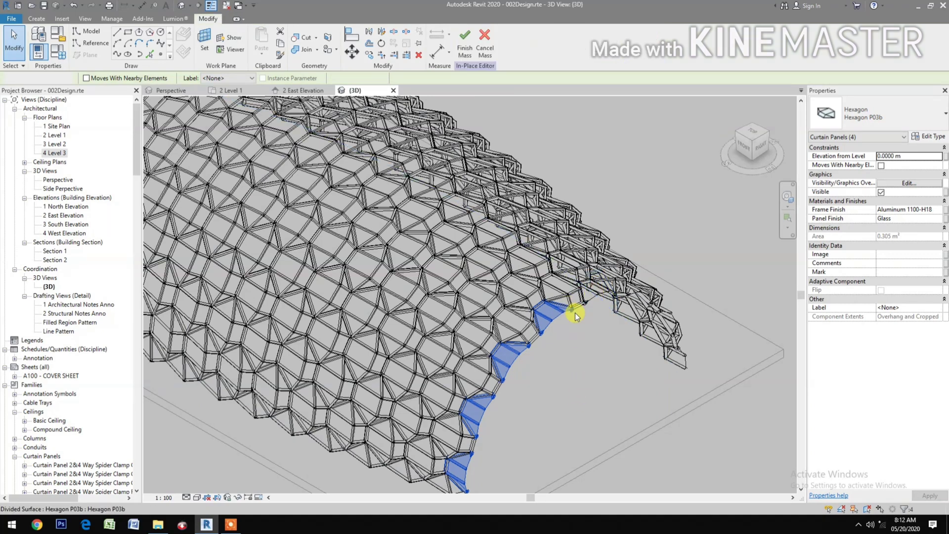
key("Escape")
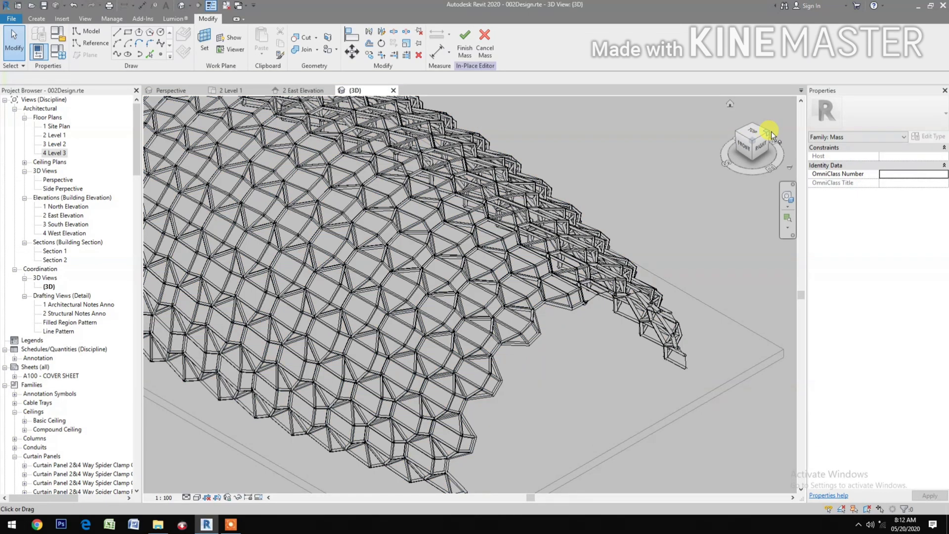
left_click(770, 131)
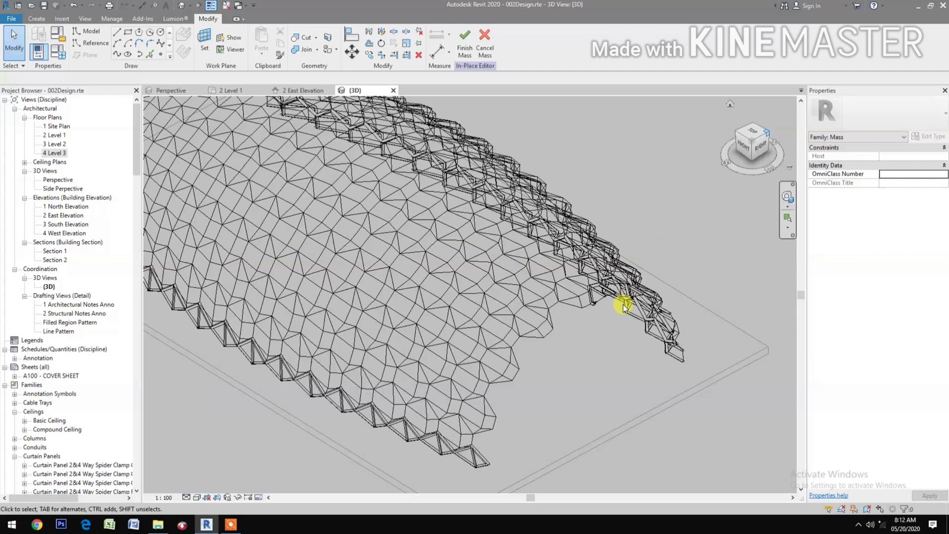
scroll(609, 345, "down", 8)
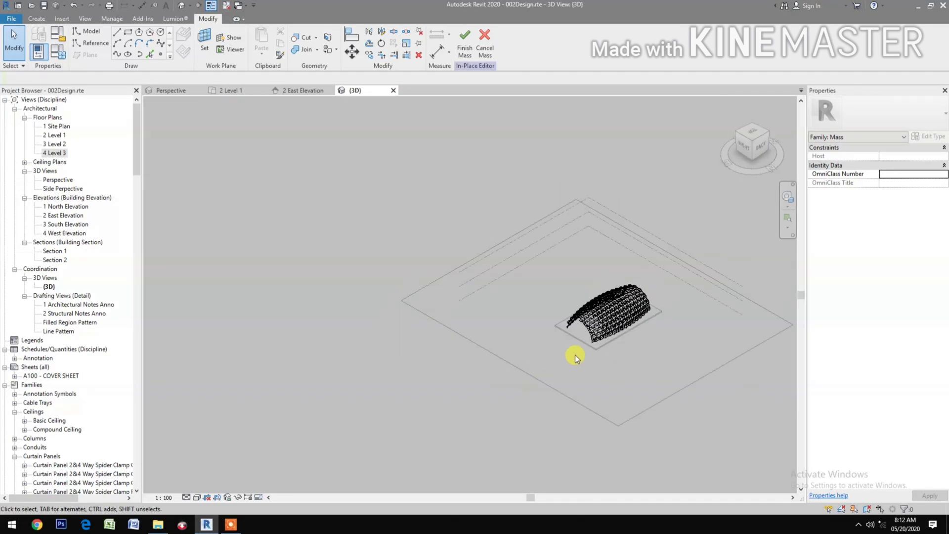
middle_click_drag(580, 341, 392, 275)
scroll(392, 275, "up", 3)
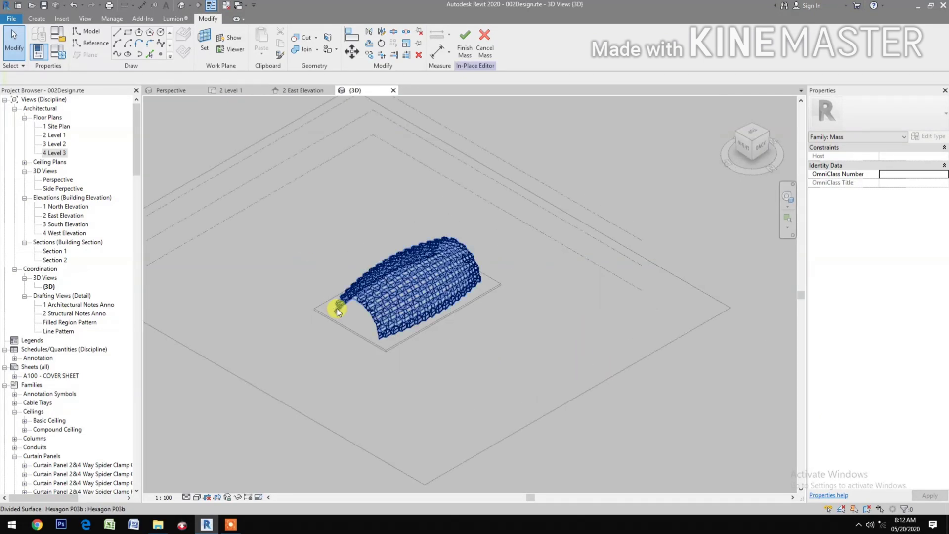
scroll(371, 313, "up", 1)
scroll(377, 316, "up", 1)
scroll(377, 317, "up", 1)
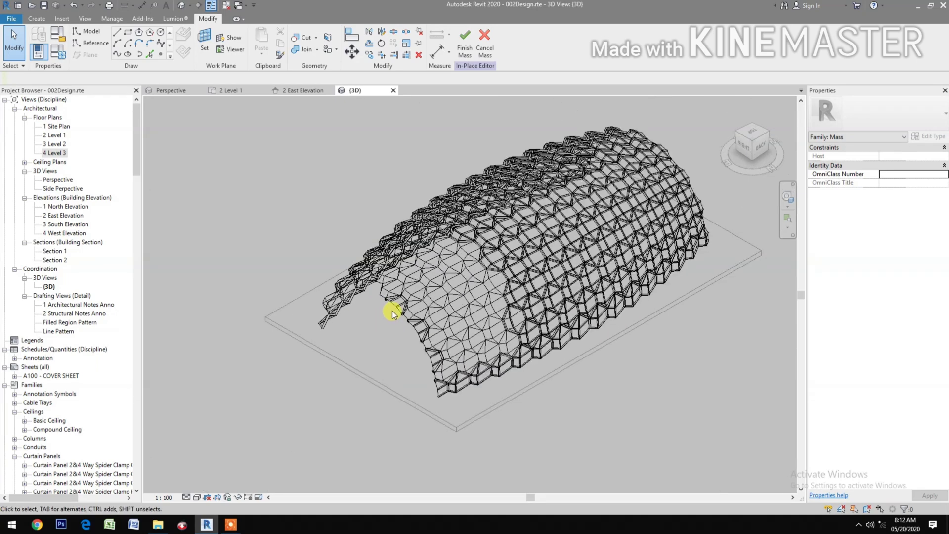
scroll(395, 308, "up", 1)
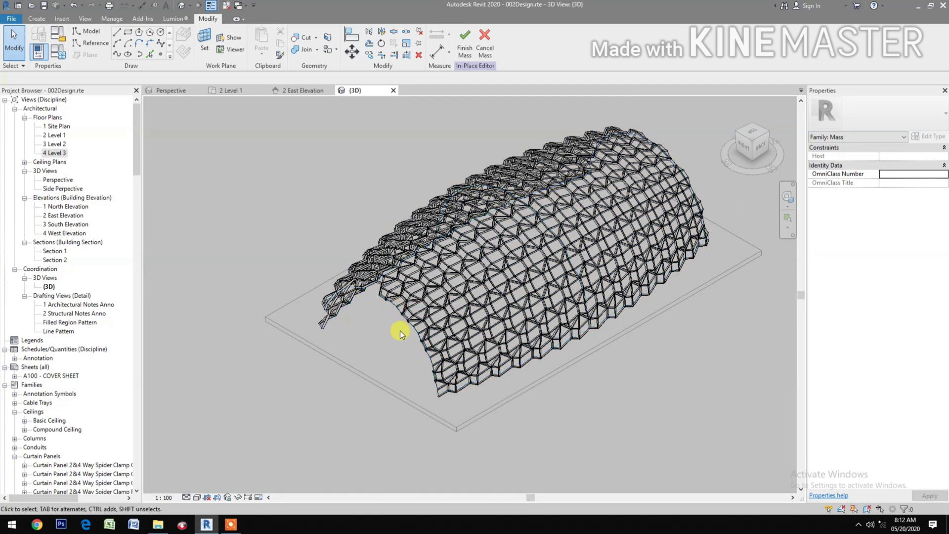
key("Tab")
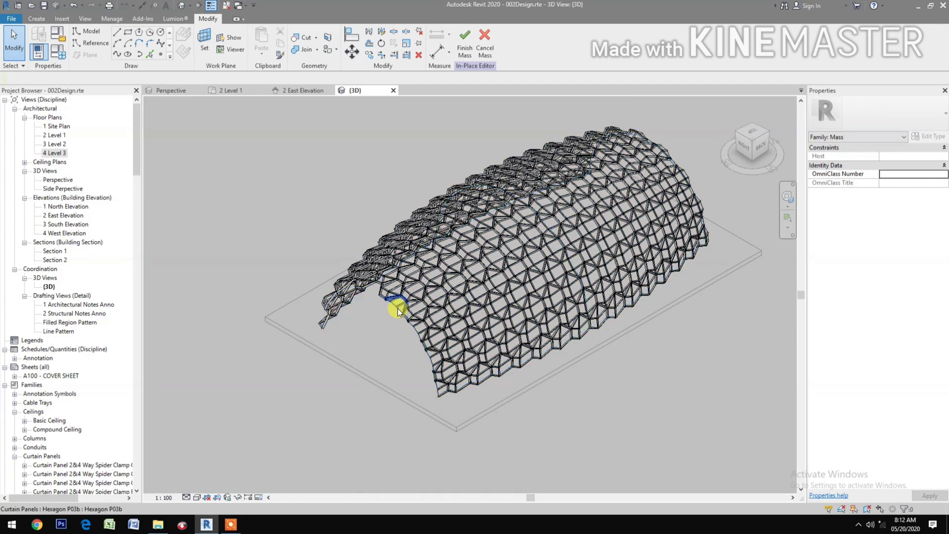
left_click(421, 338)
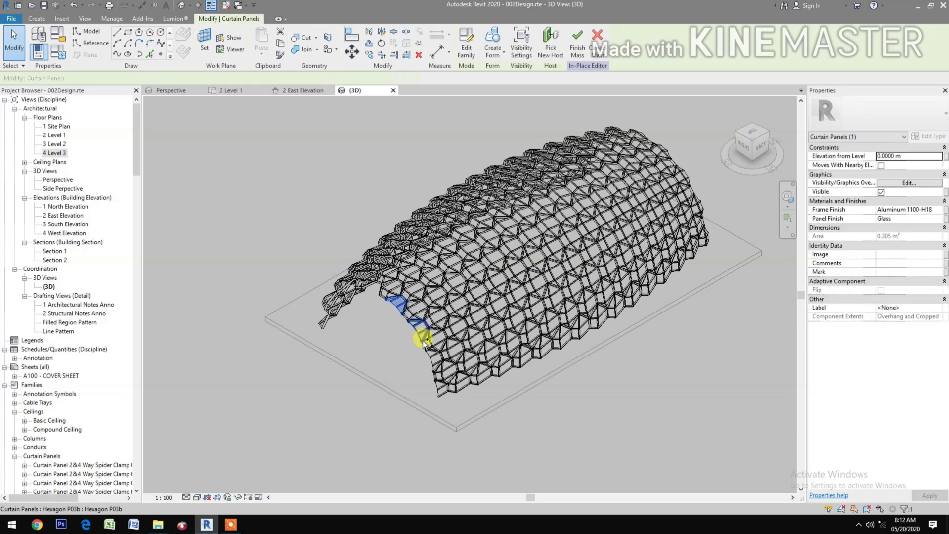
left_click(434, 362, "ctrl")
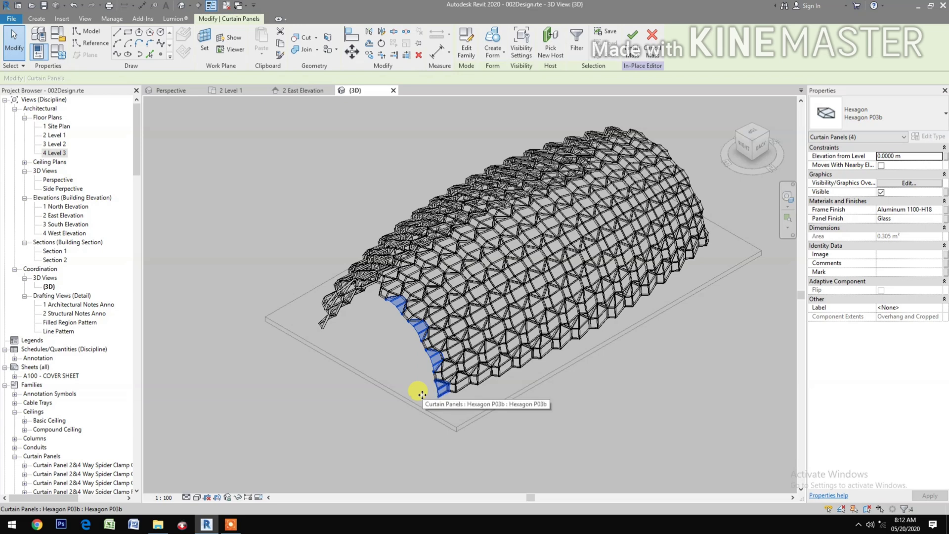
left_click(441, 391, "ctrl")
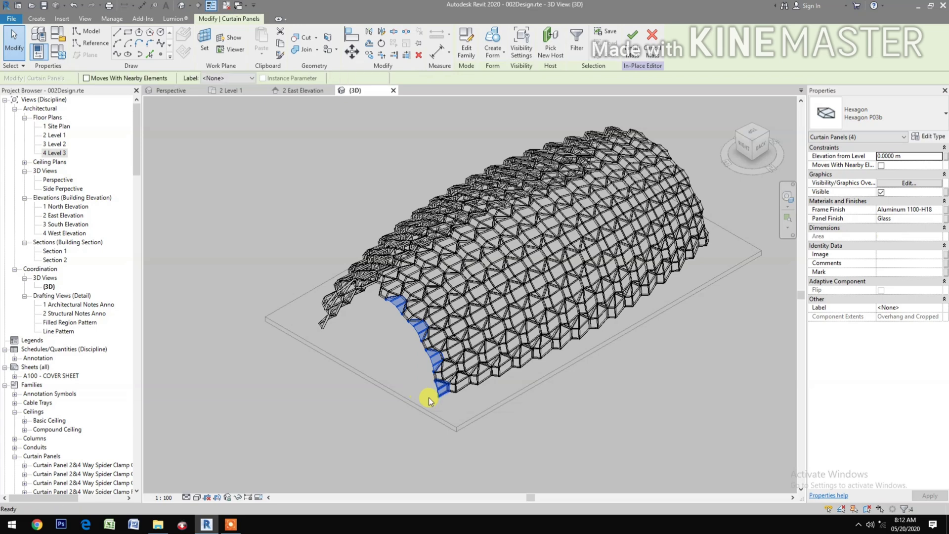
left_click(443, 366, "ctrl")
key("Escape")
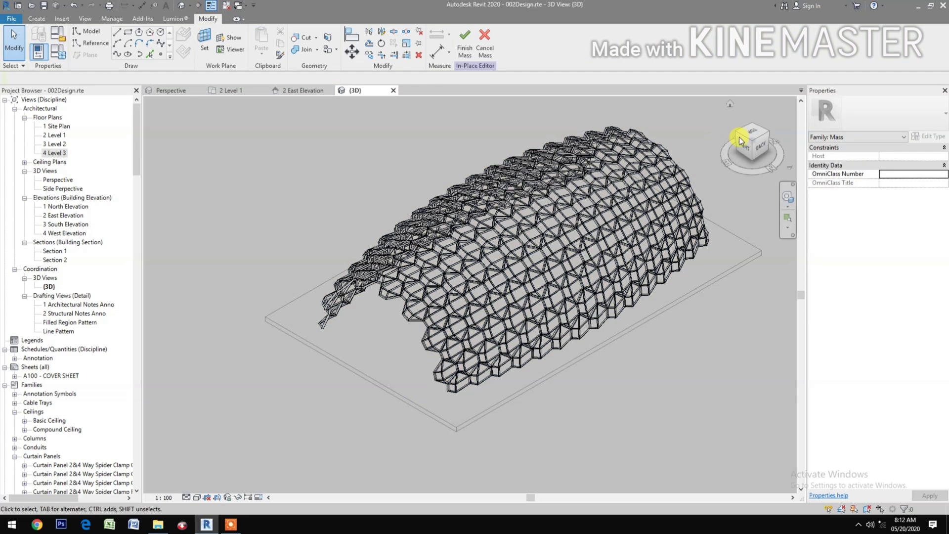
Return to the corner isometric view and centre the vault by panning and zooming.
left_click(731, 128)
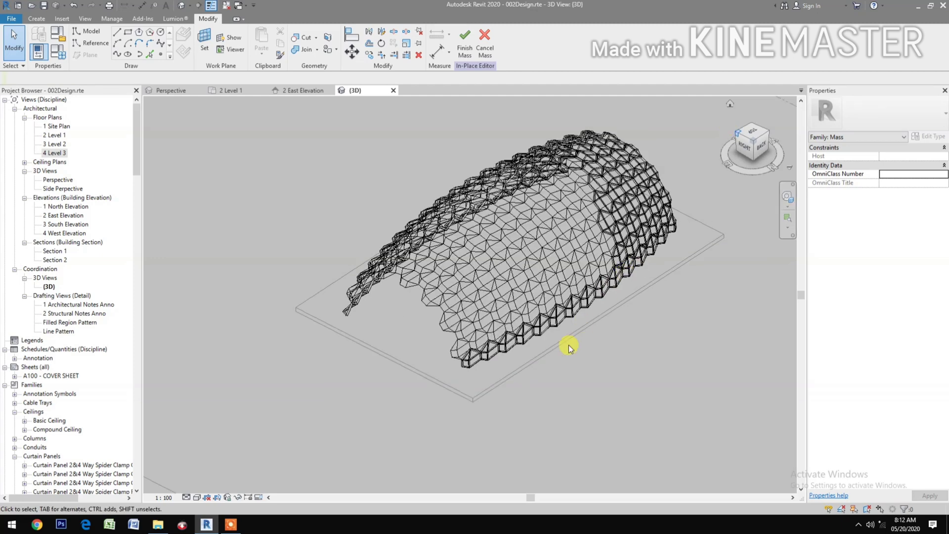
scroll(561, 354, "down", 3)
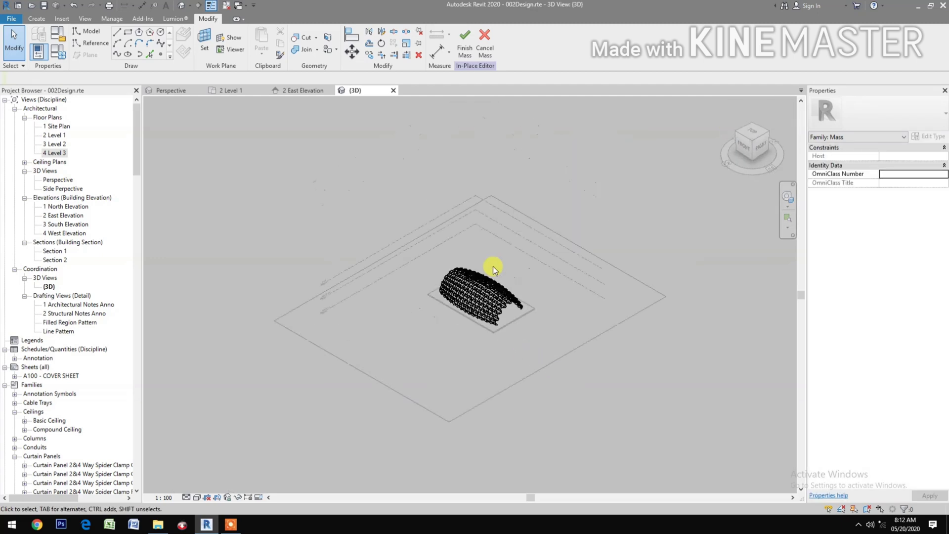
middle_click_drag(493, 266, 444, 375)
scroll(453, 328, "up", 2)
scroll(423, 343, "up", 1)
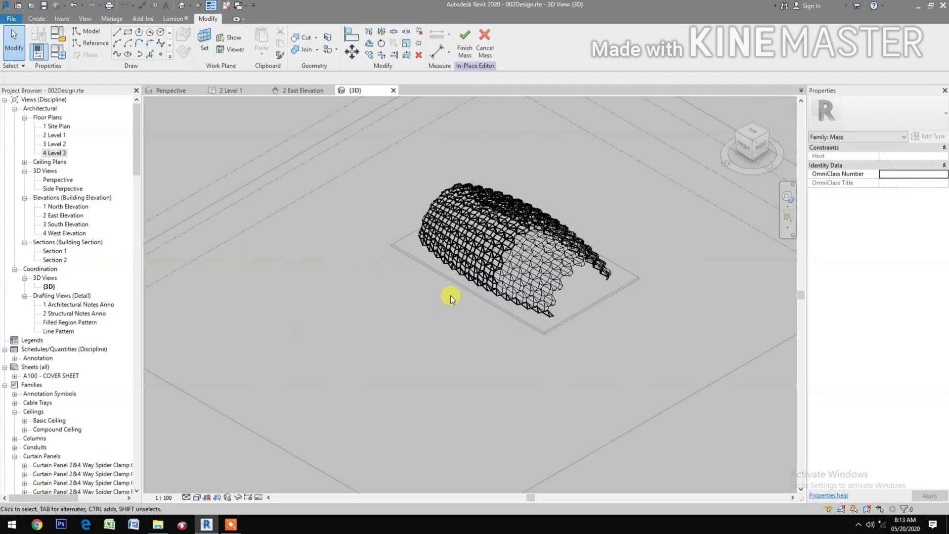
middle_click_drag(423, 324, 431, 360)
scroll(430, 360, "up", 1)
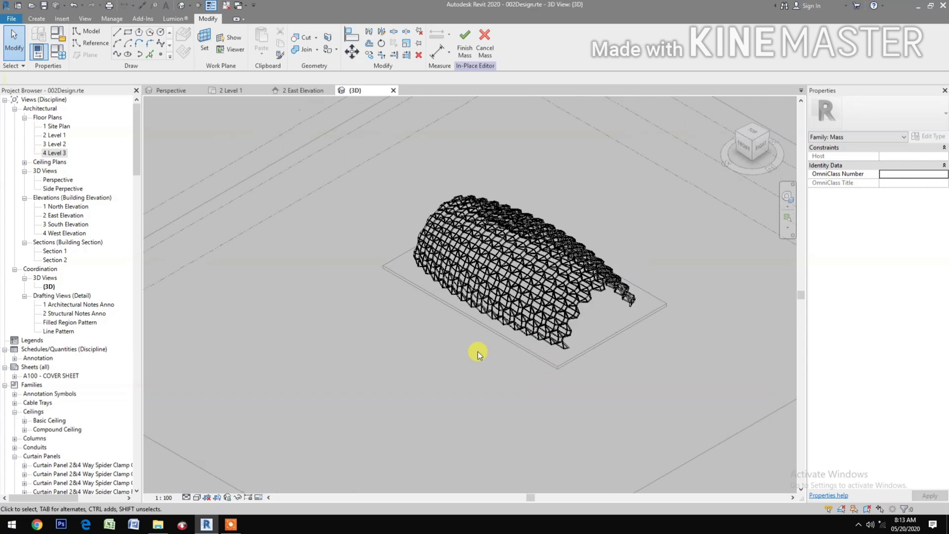
scroll(467, 332, "up", 1)
middle_click_drag(466, 332, 375, 424)
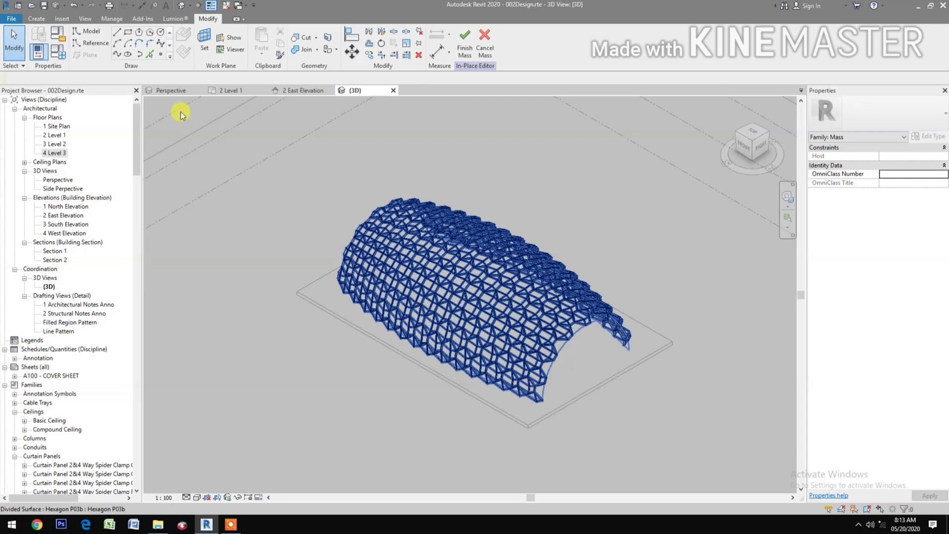
Preview the vault in Perspective, then back in {3D} select its divided surface.
left_click(174, 90)
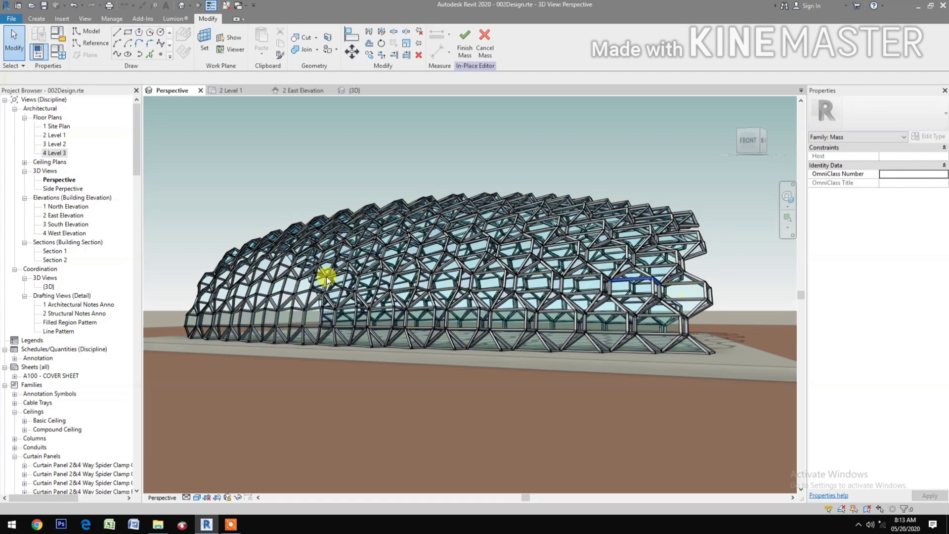
left_click(349, 91)
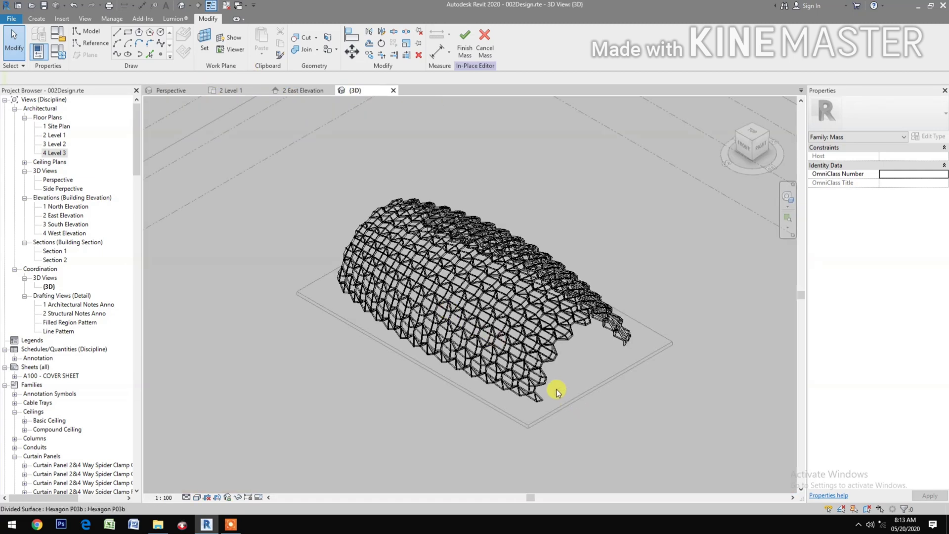
left_click(533, 381)
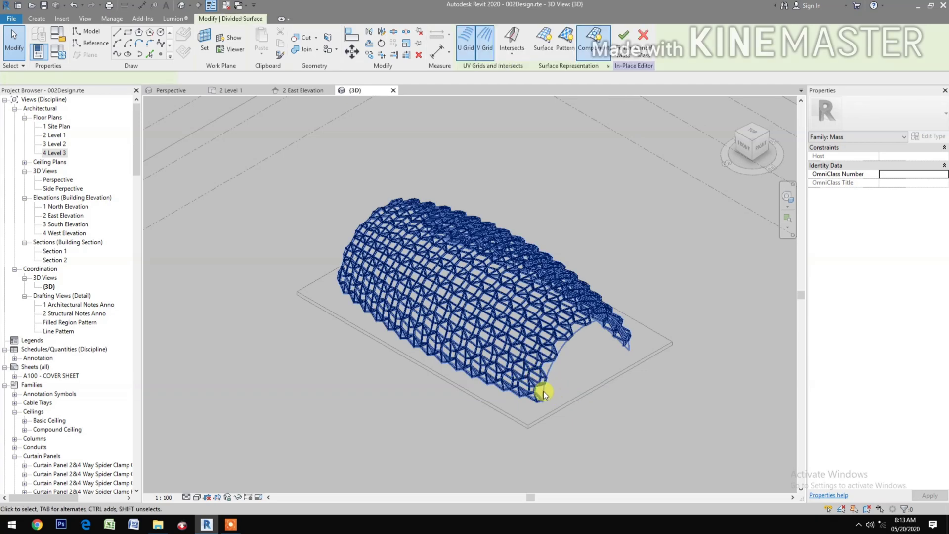
scroll(543, 393, "up", 1)
scroll(539, 375, "up", 1)
Begin a row selection of hexagon panels along the vault's lower flank.
scroll(546, 374, "up", 1)
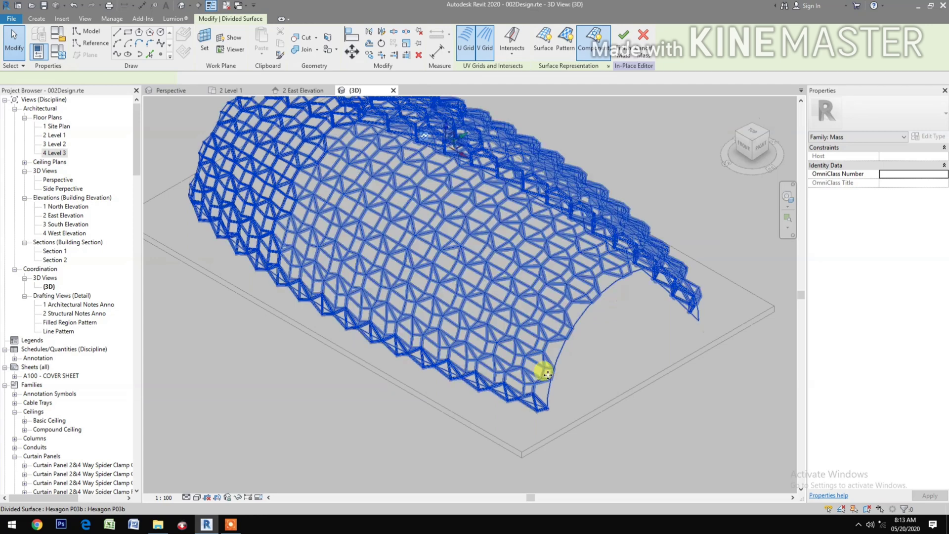
left_click(547, 374)
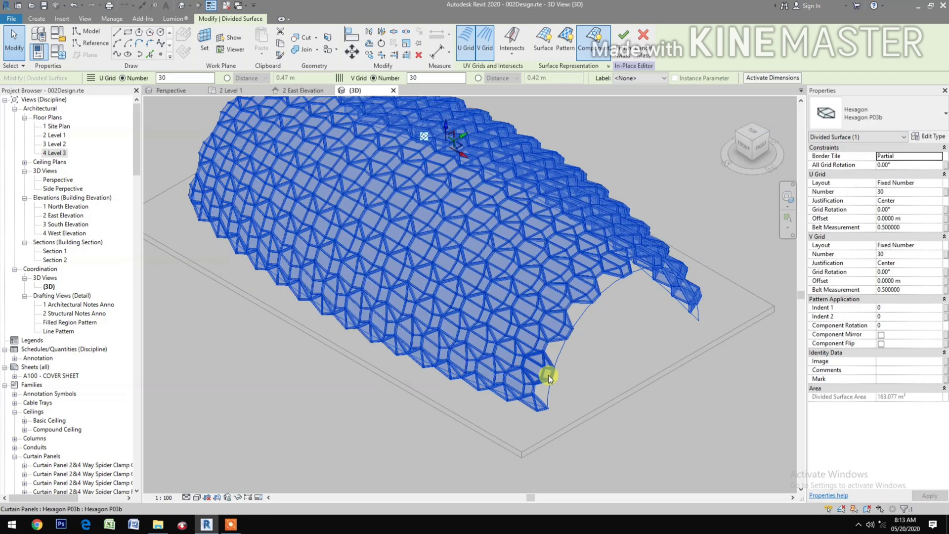
left_click(547, 375)
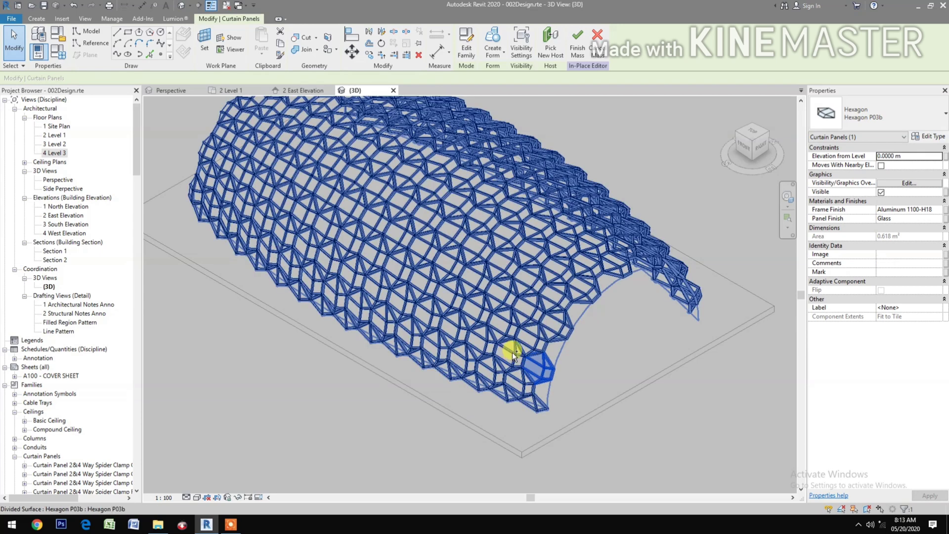
key("Tab")
key("Tab")
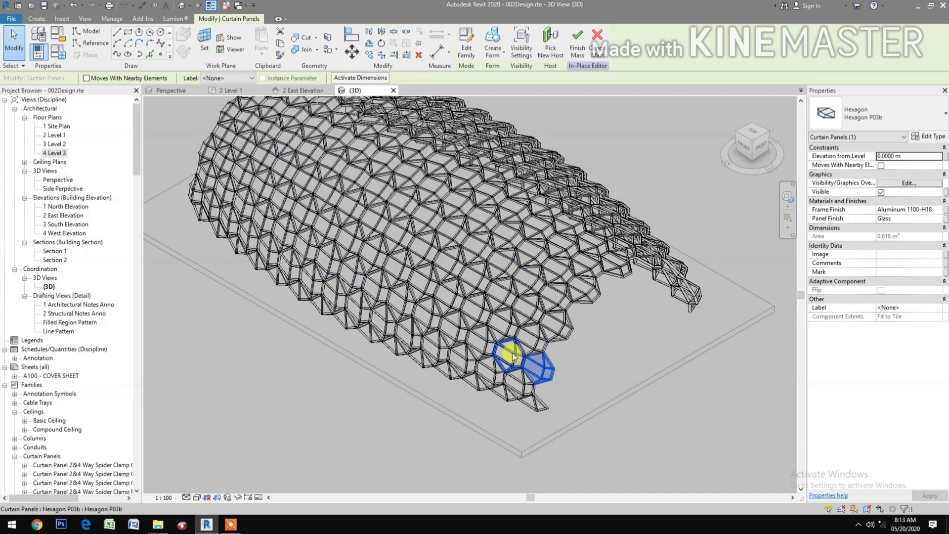
left_click(481, 335, "ctrl")
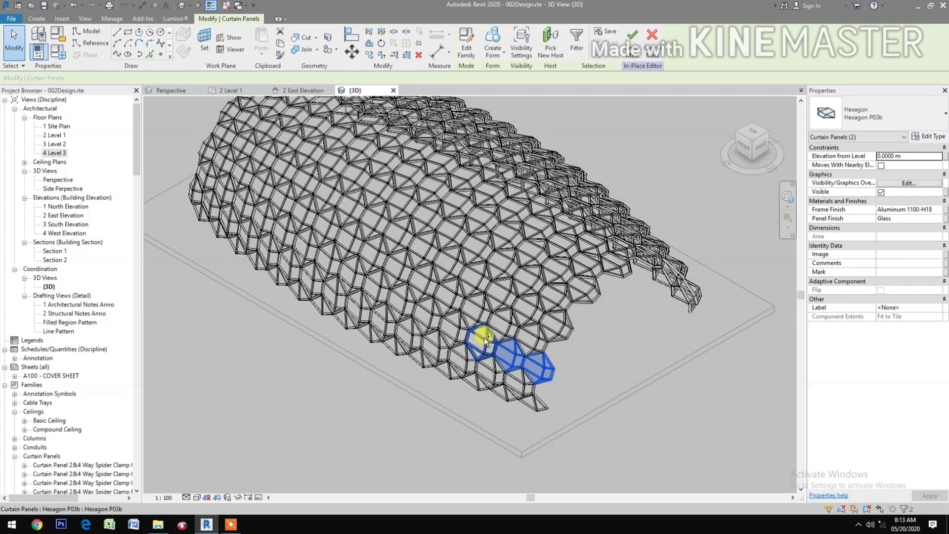
left_click(459, 325, "ctrl")
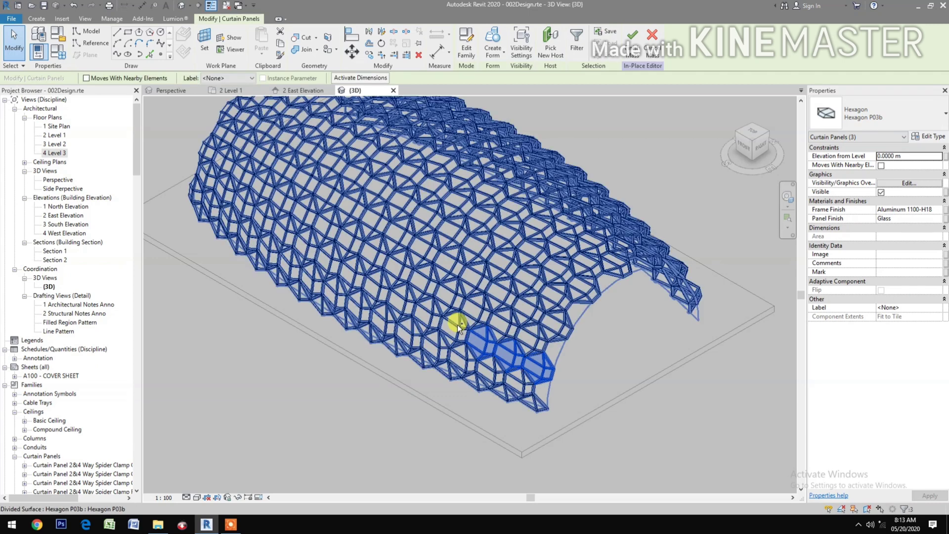
key("Tab")
key("Tab")
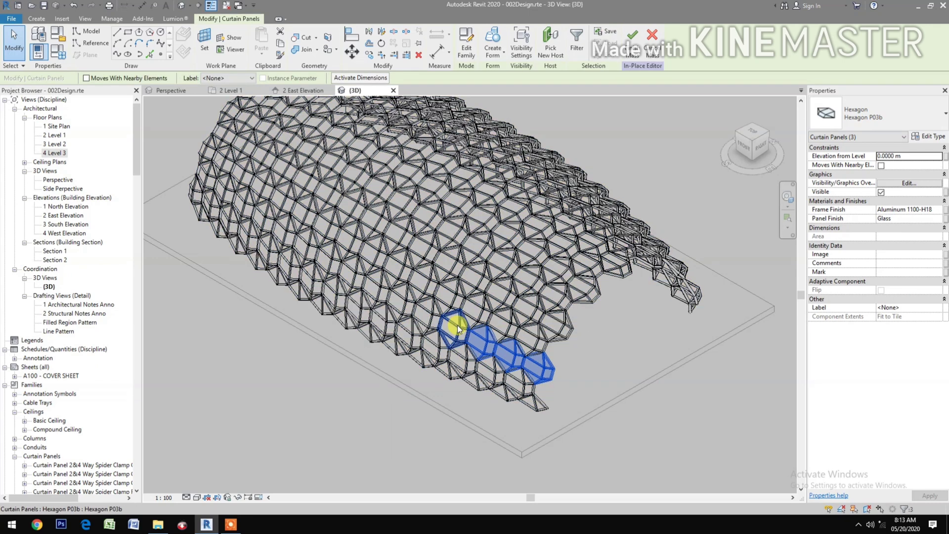
left_click(458, 325, "ctrl")
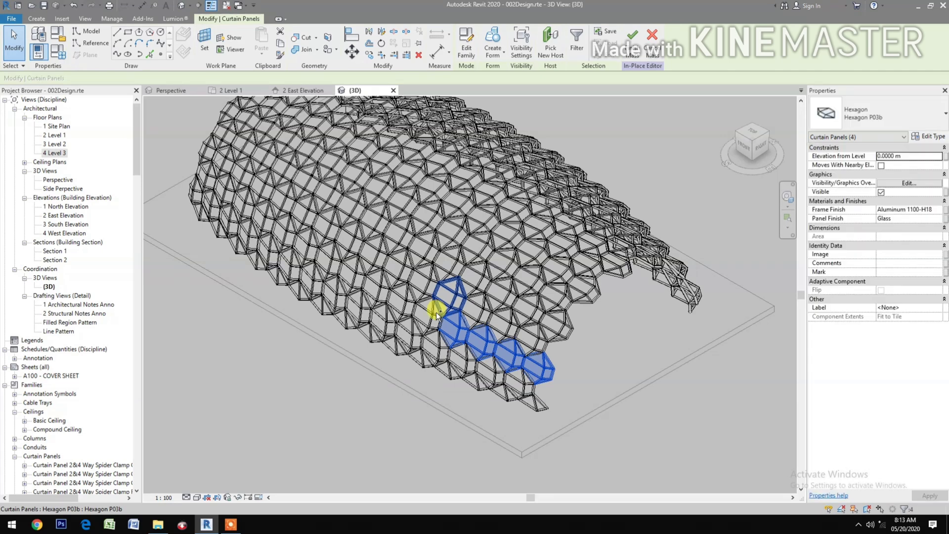
Extend the selection to ten panels in the row and switch to the Perspective view.
left_click(431, 314, "ctrl")
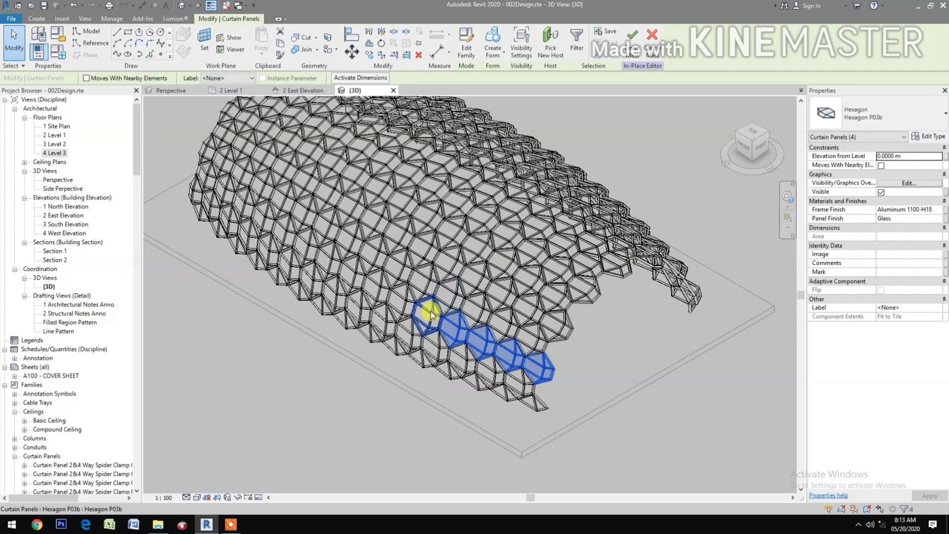
left_click(405, 295, "ctrl")
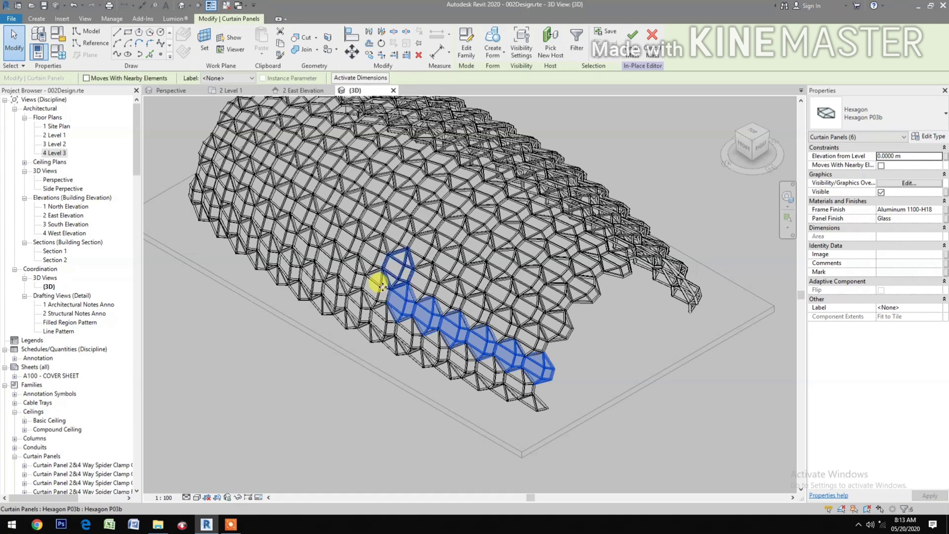
left_click(356, 275, "ctrl")
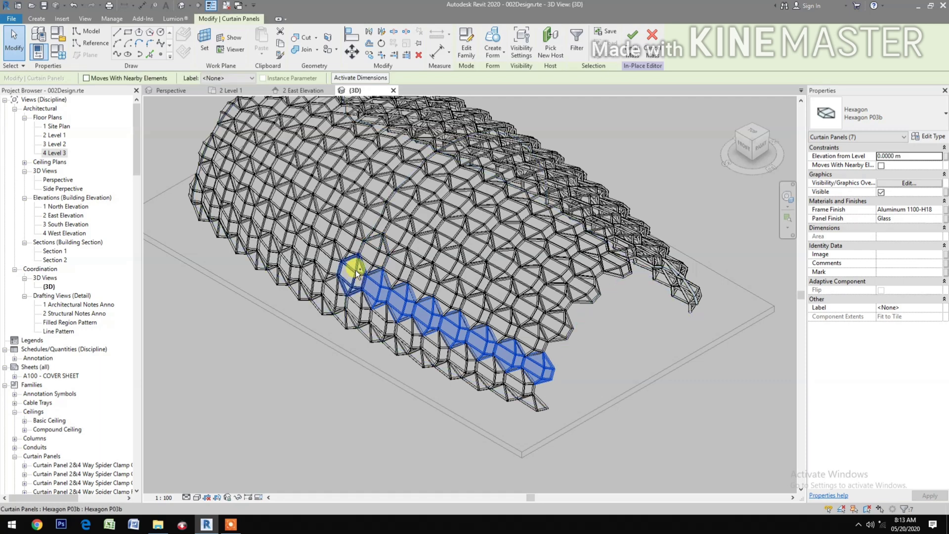
left_click(331, 257, "ctrl")
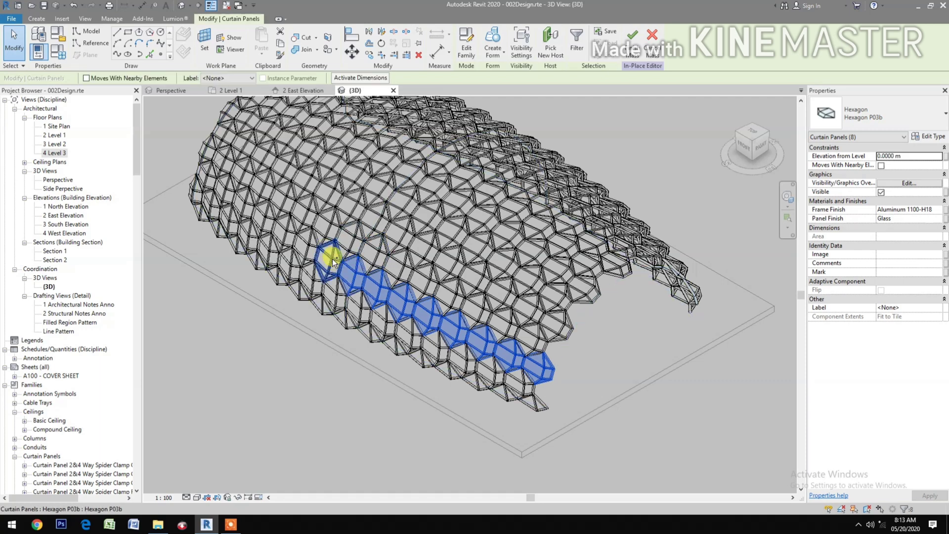
left_click(312, 244, "ctrl")
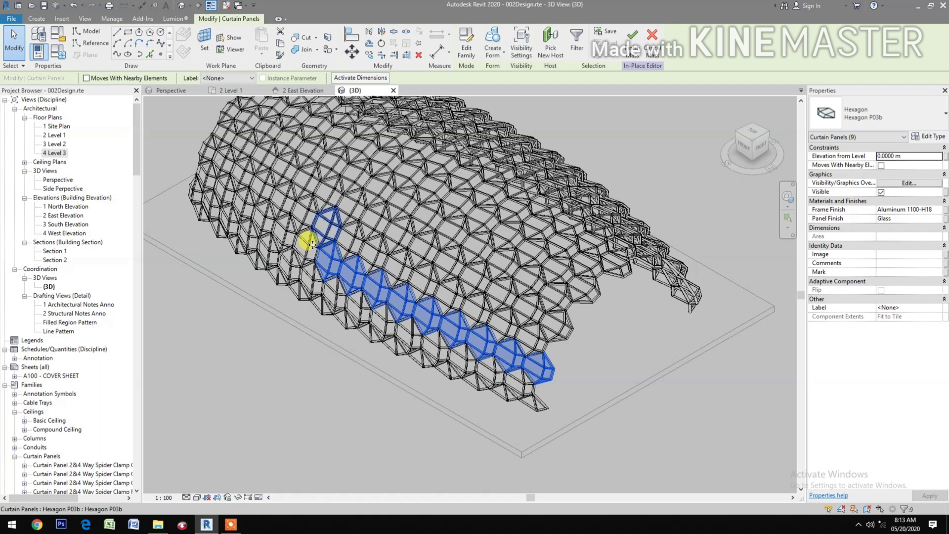
left_click(294, 234, "ctrl")
left_click(283, 229, "ctrl")
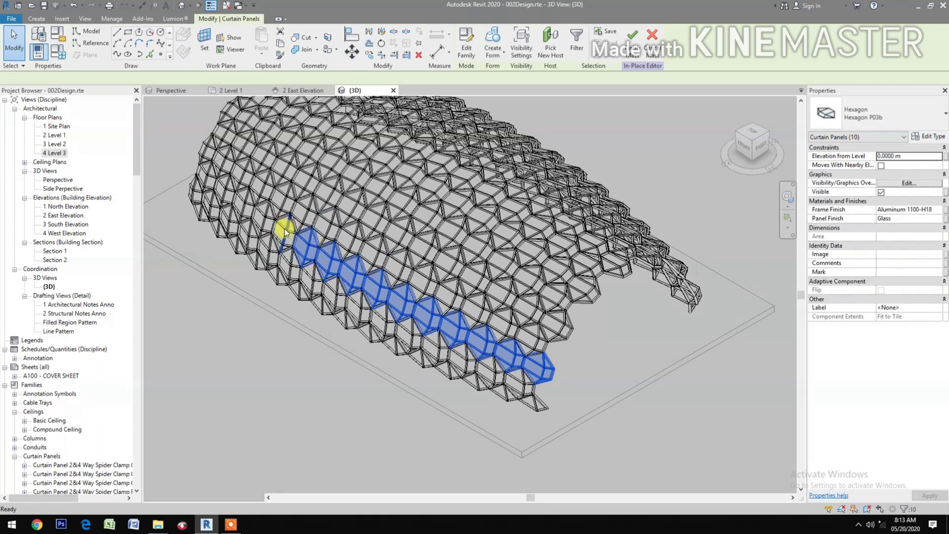
key("ctrl+Tab")
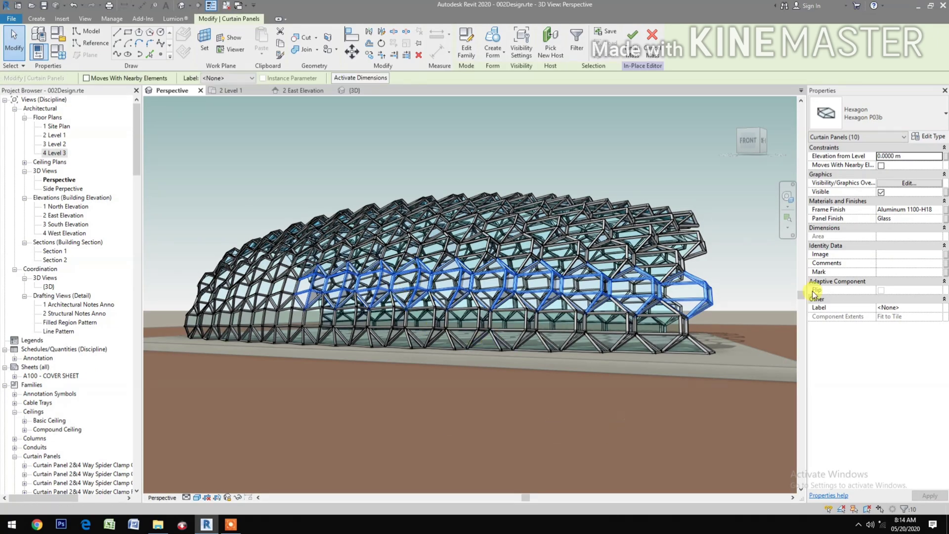
Change the ten selected panels to Hexagon P03a, deselect, and return to the {3D} view.
left_click(890, 118)
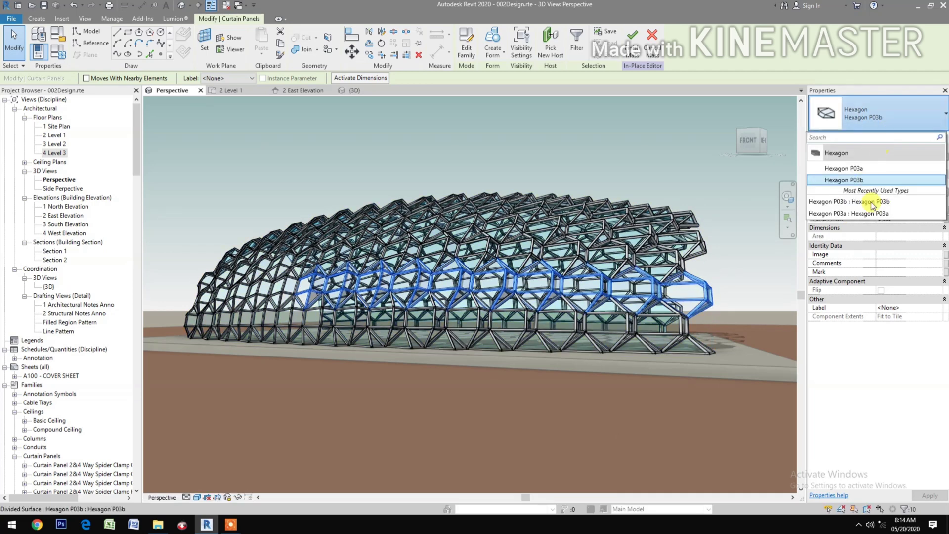
left_click(885, 172)
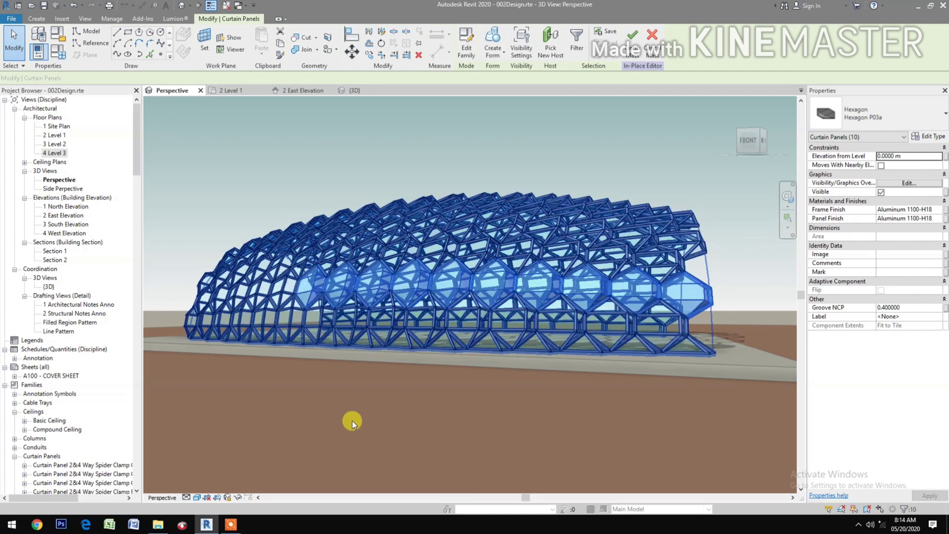
left_click(376, 426)
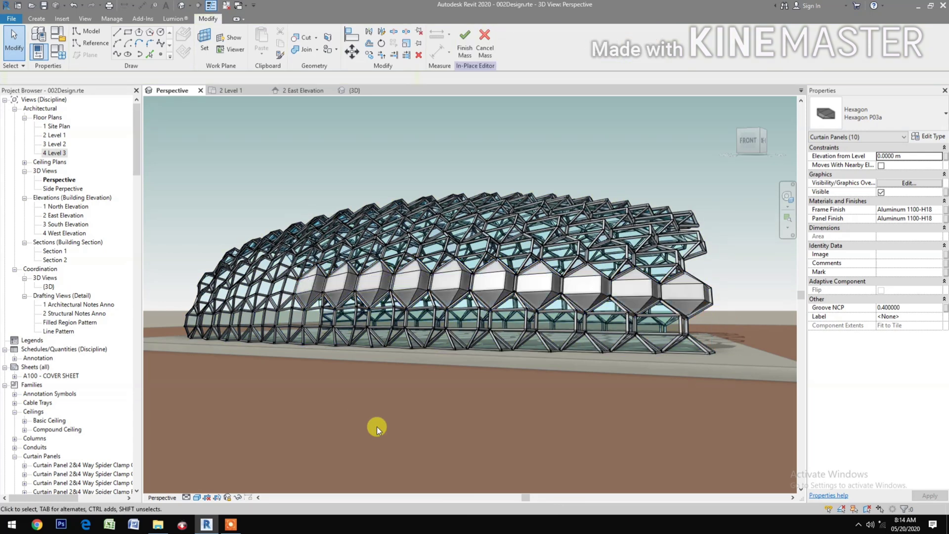
left_click(354, 91)
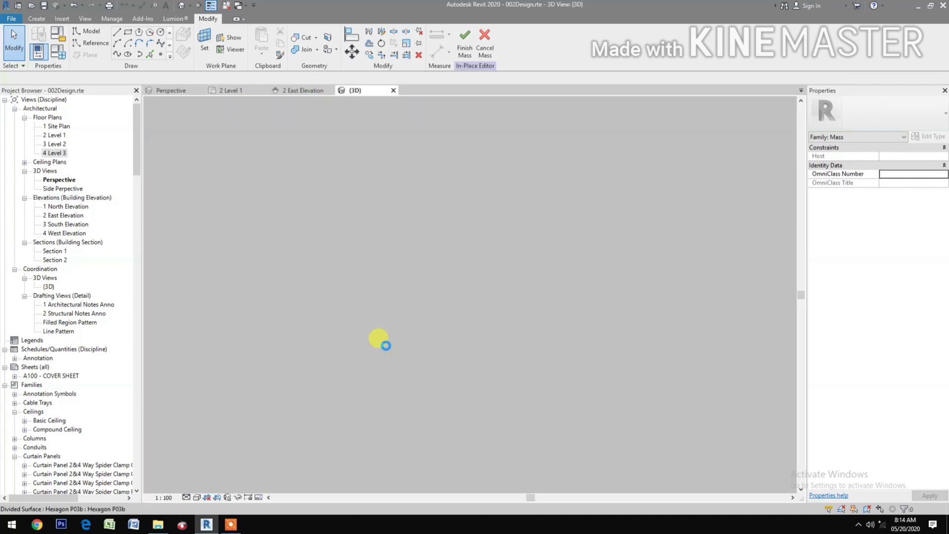
Select the five-panel strip at the vault's left end and set it to Hexagon P03b.
scroll(333, 339, "up", 3)
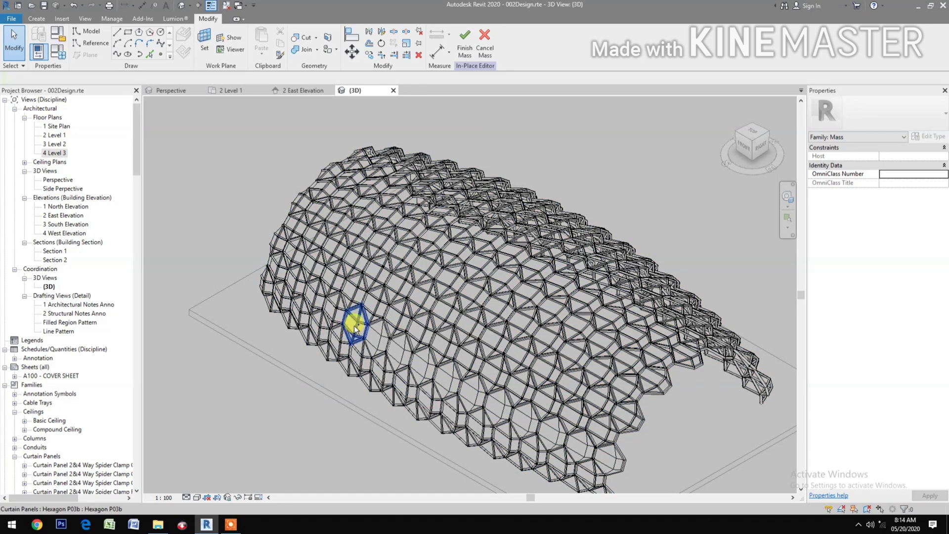
left_click(341, 316)
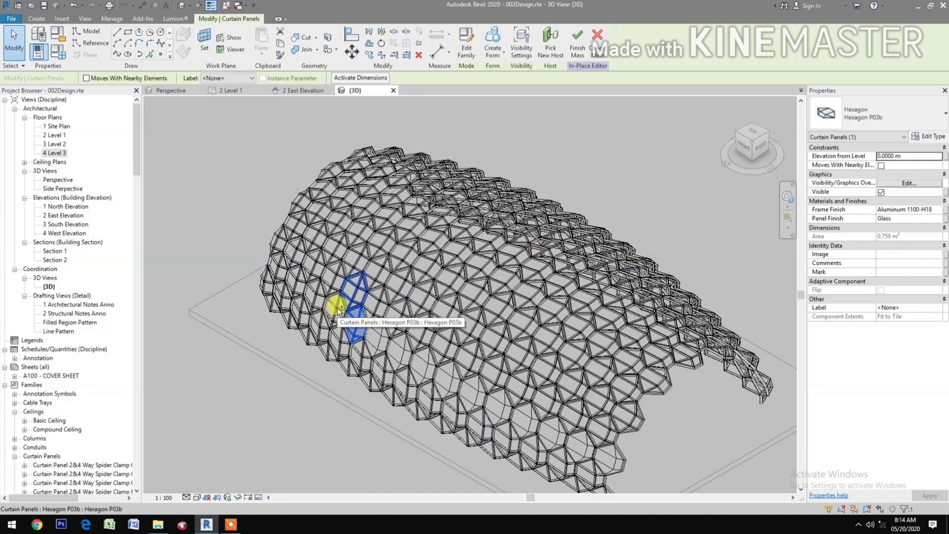
left_click(307, 293)
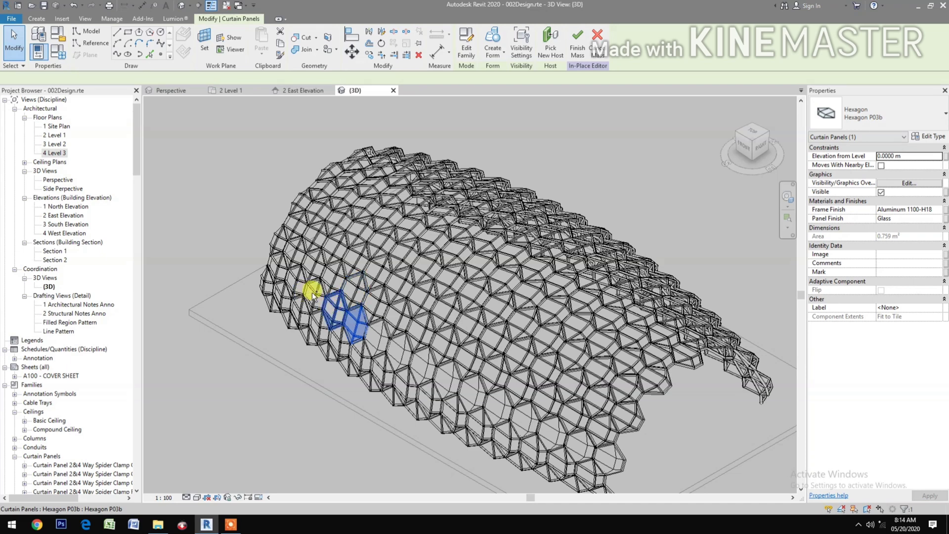
left_click(315, 292, "ctrl")
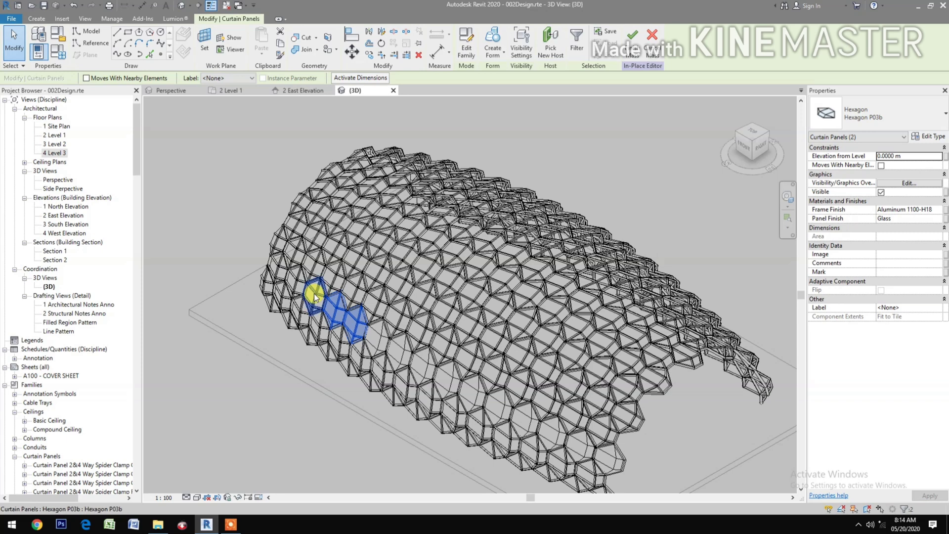
left_click(298, 275, "ctrl")
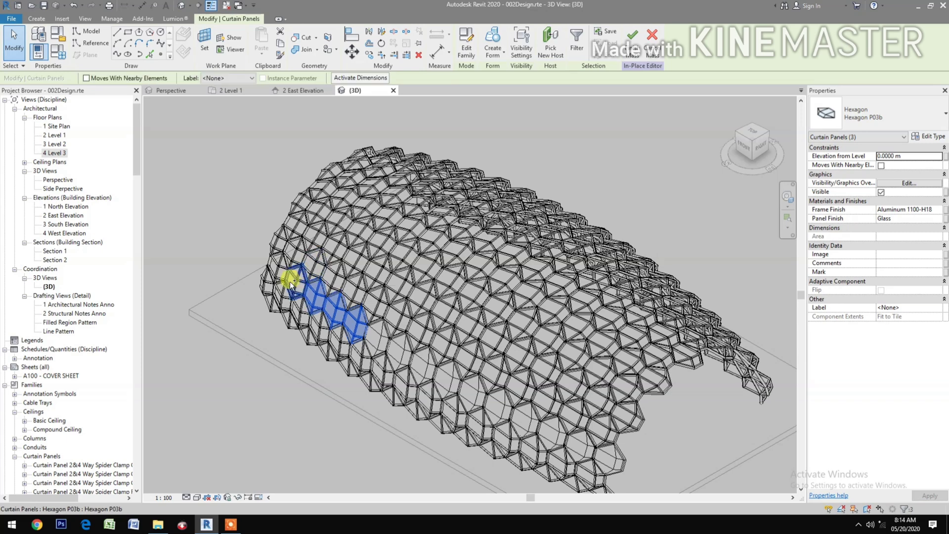
left_click(277, 267, "ctrl")
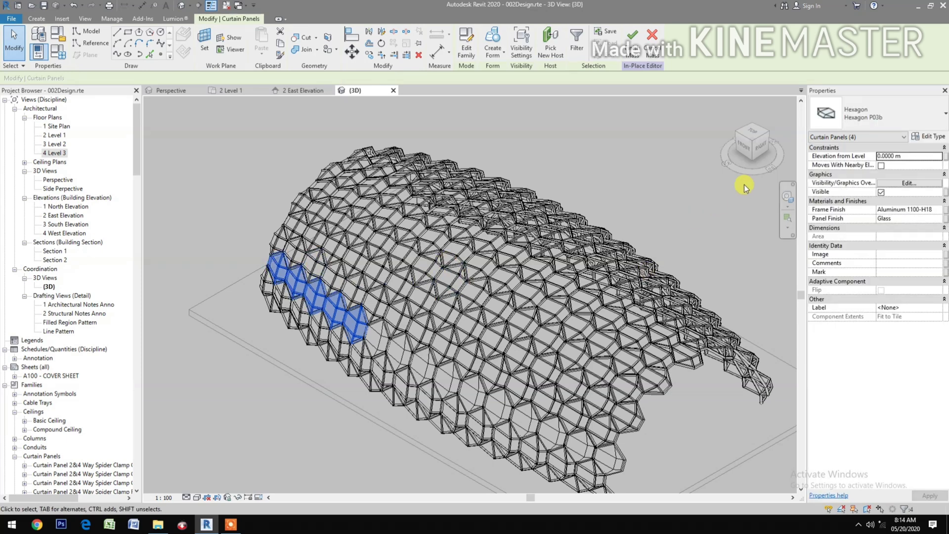
left_click(899, 114)
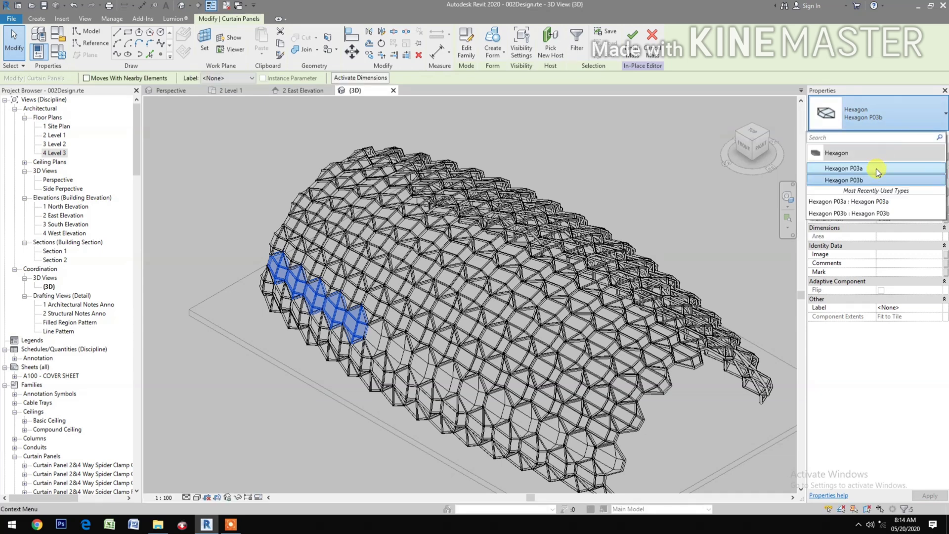
left_click(858, 180)
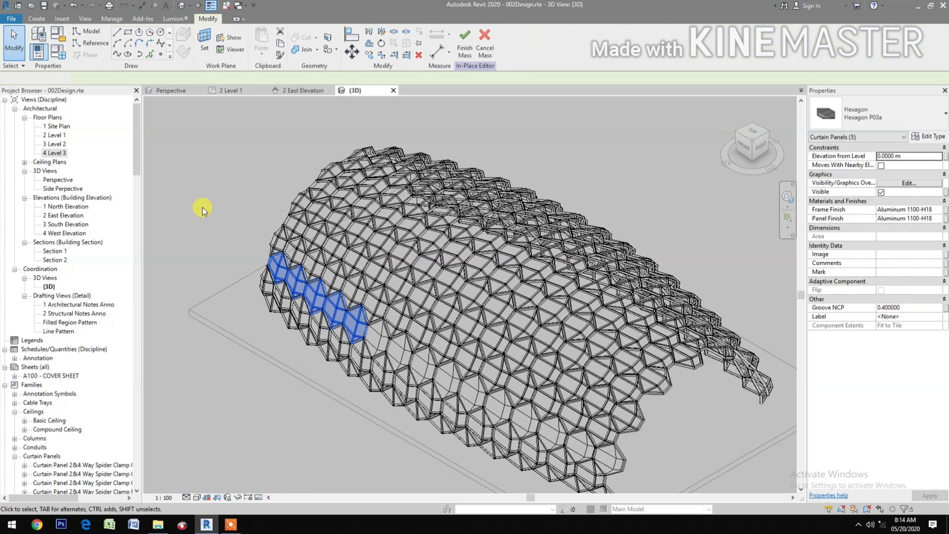
left_click(202, 206)
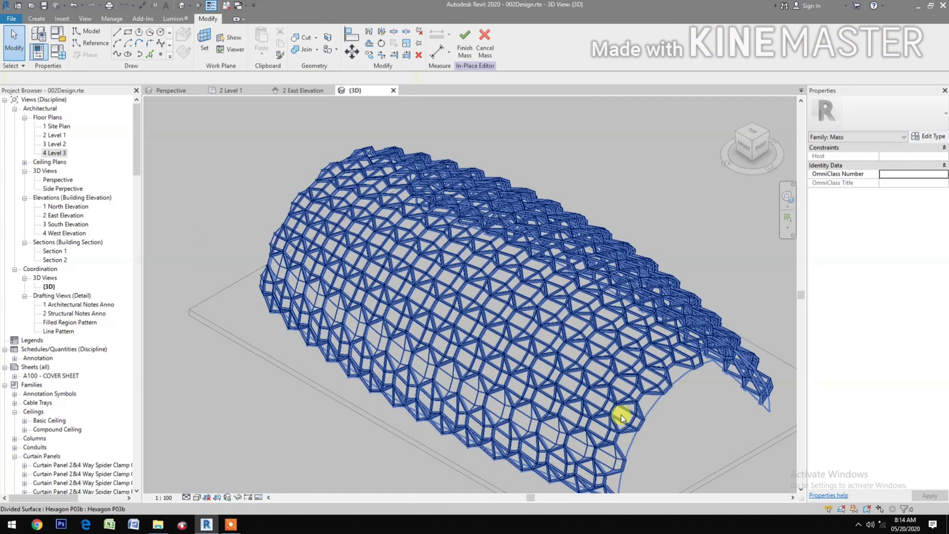
Start a diagonal panel strip from the vault's lower right, clearing an accidental pipe pick.
key("Tab")
key("Tab")
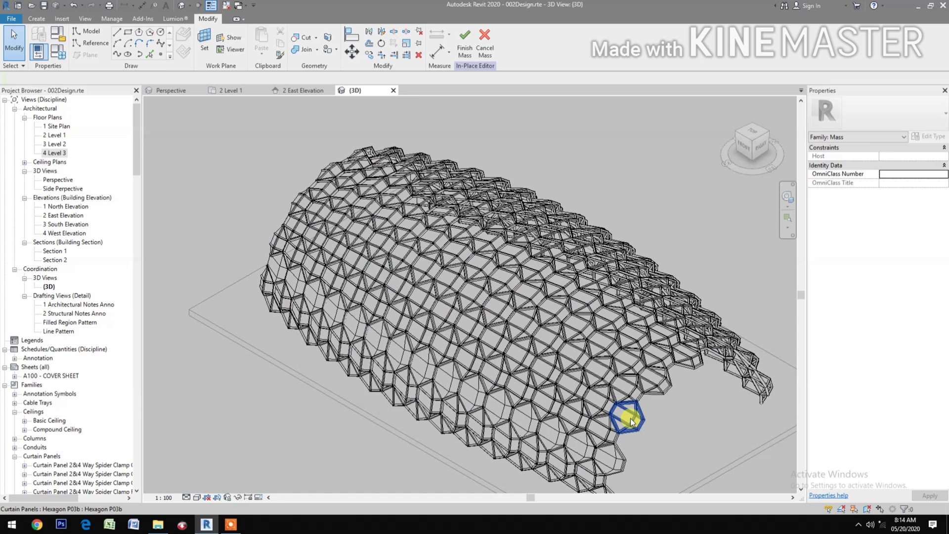
left_click(601, 401)
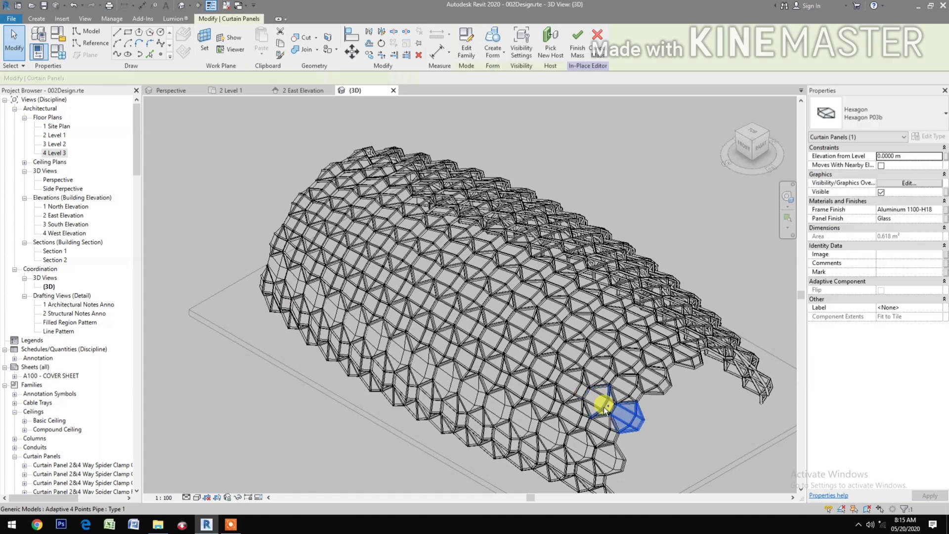
left_click(574, 391, "ctrl")
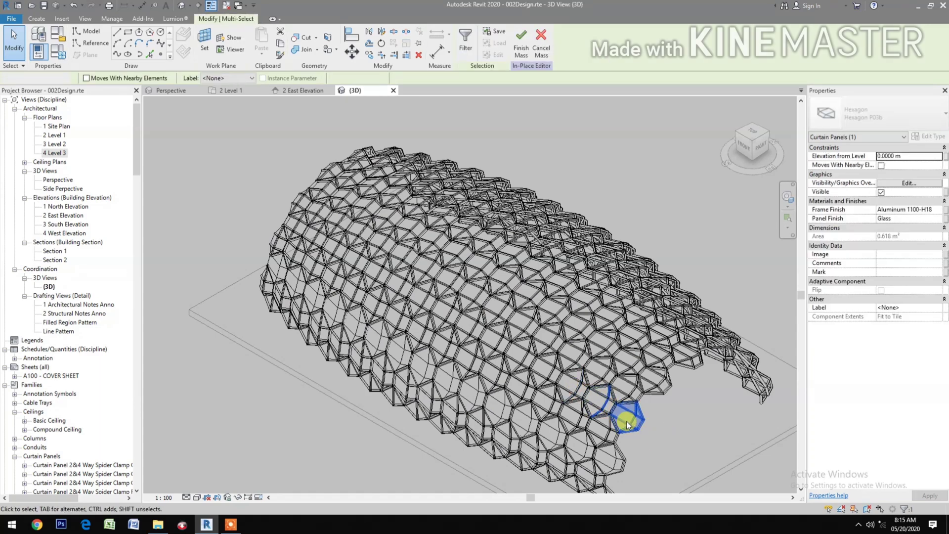
key("Escape")
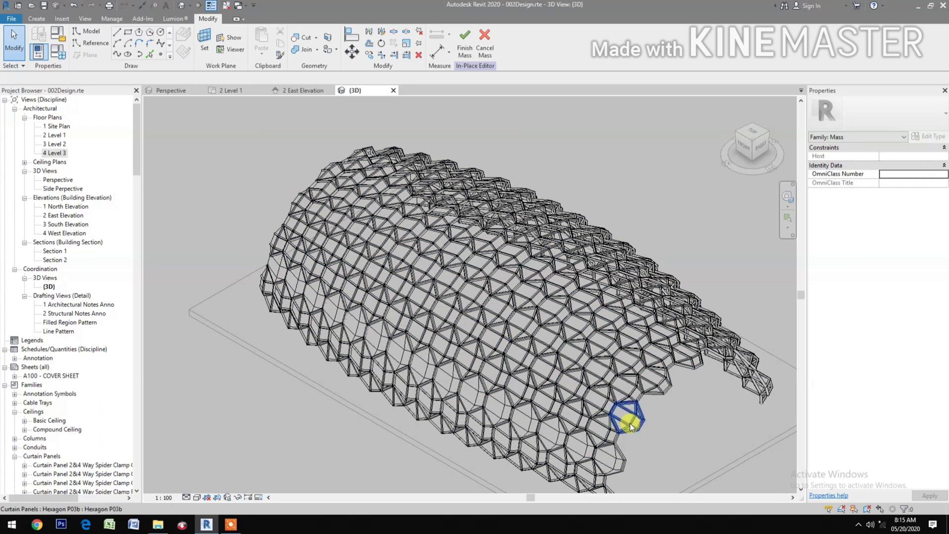
left_click(631, 424)
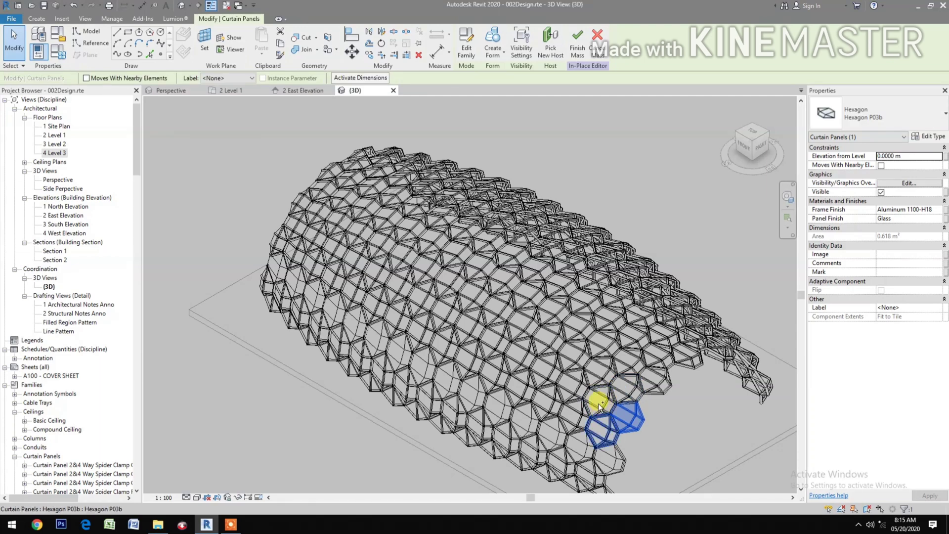
left_click(576, 391, "ctrl")
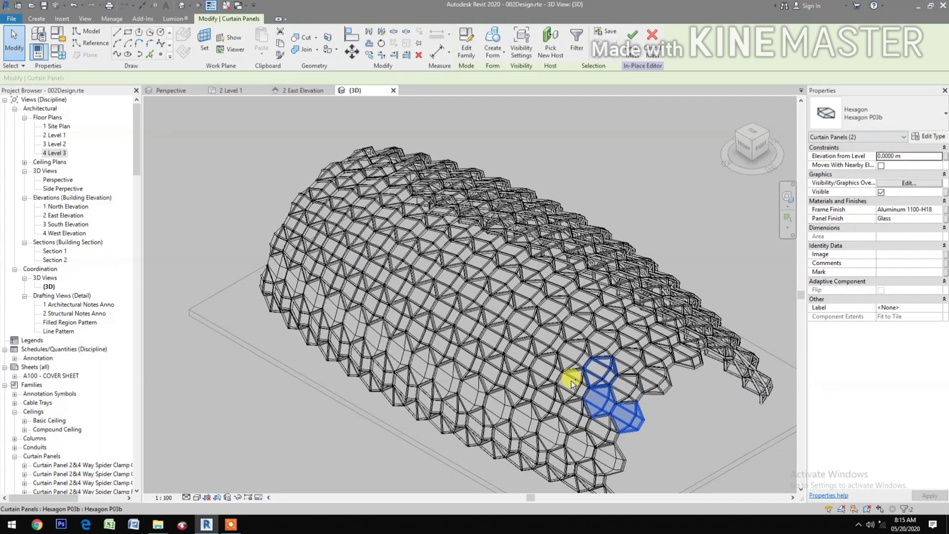
left_click(546, 367, "ctrl")
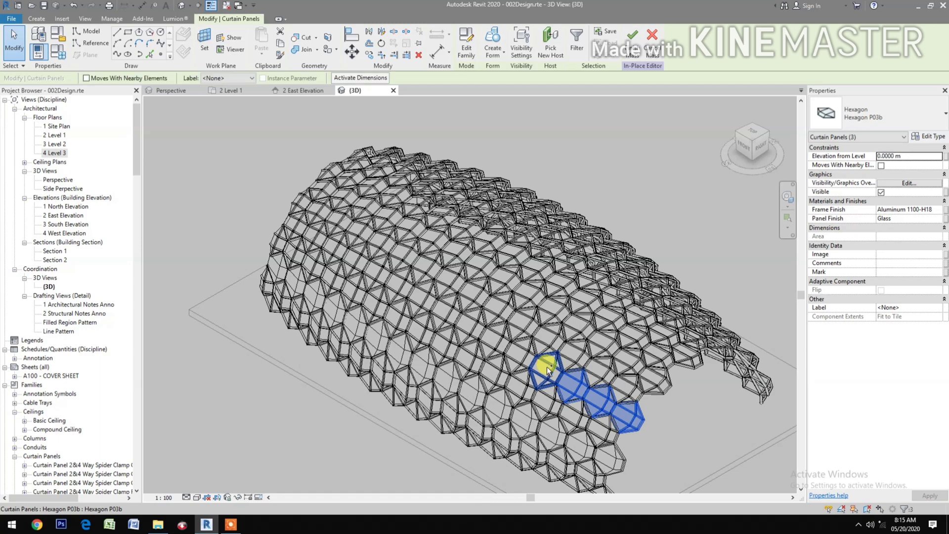
left_click(493, 334, "ctrl")
left_click(469, 321, "ctrl")
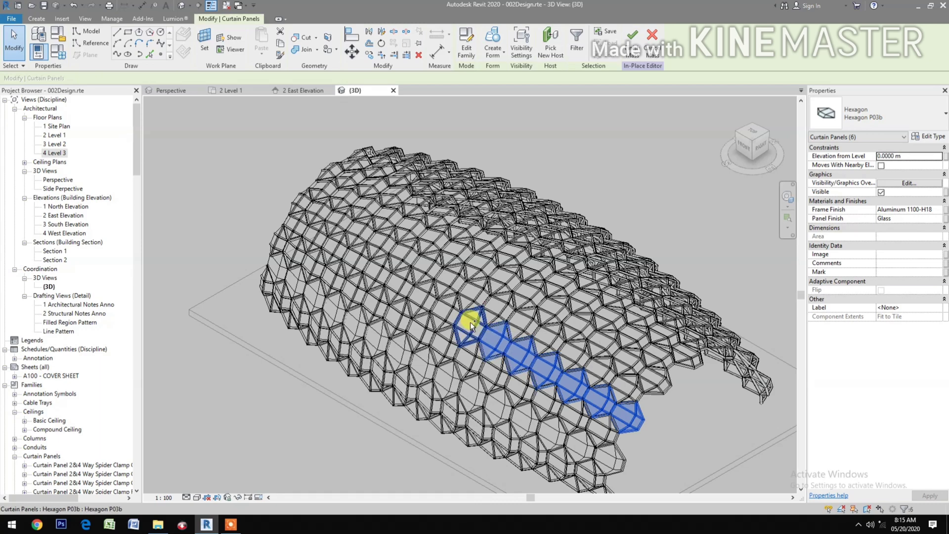
left_click(443, 304, "ctrl")
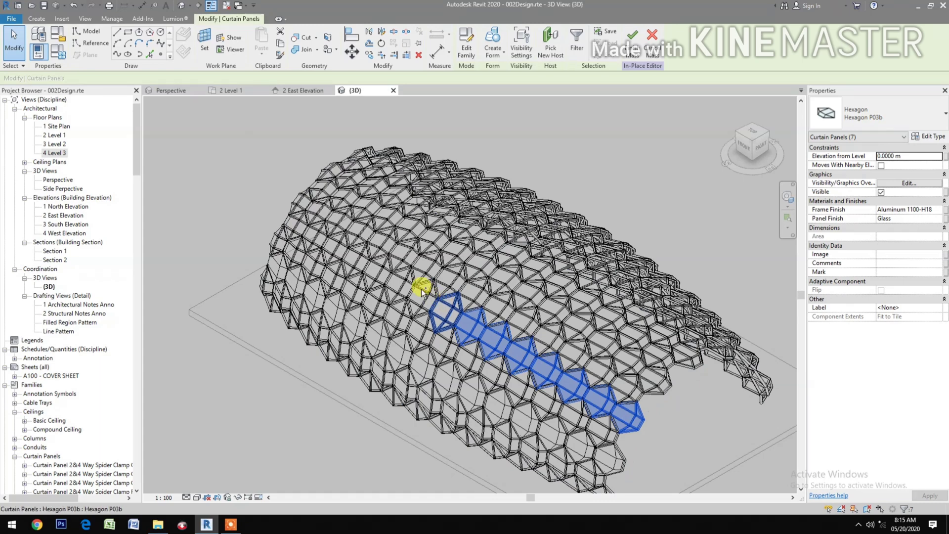
Extend the strip to eleven panels, drop the stray pipe, and set them to Hexagon P03a.
left_click(395, 280, "ctrl")
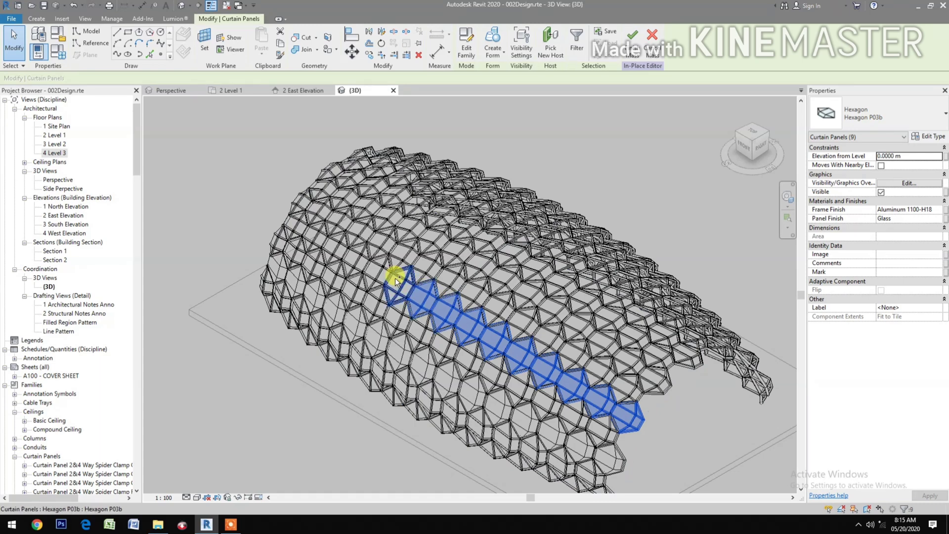
left_click(368, 265, "ctrl")
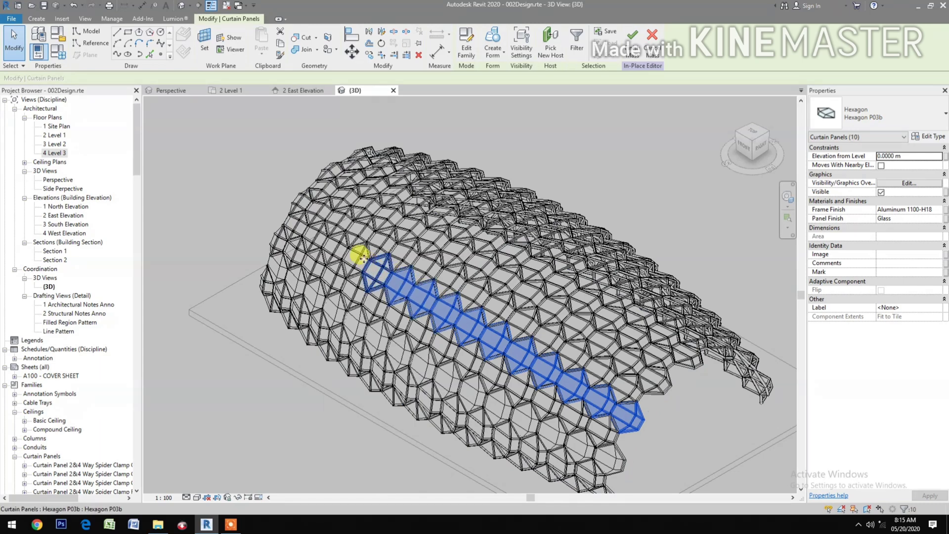
left_click(357, 255, "ctrl")
left_click(357, 255, "ctrl")
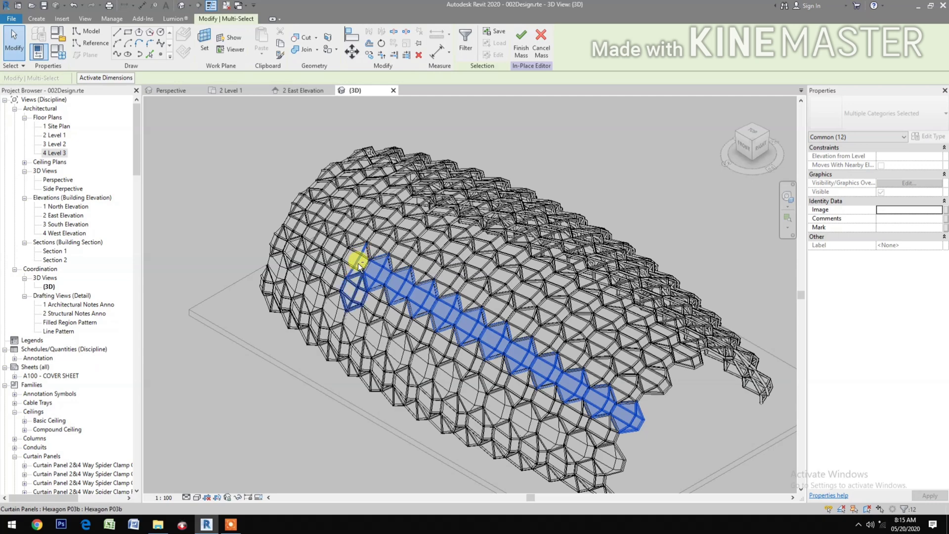
left_click(351, 275, "ctrl")
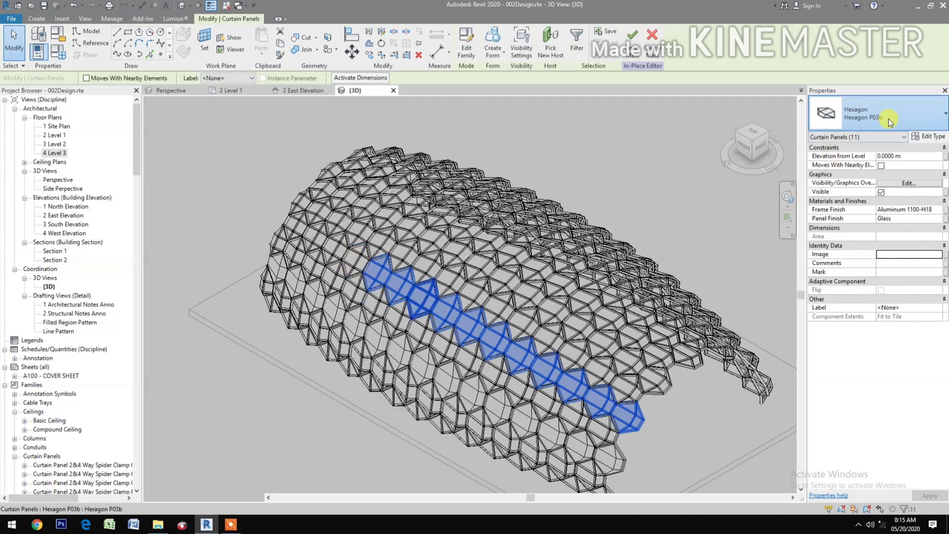
left_click(885, 120)
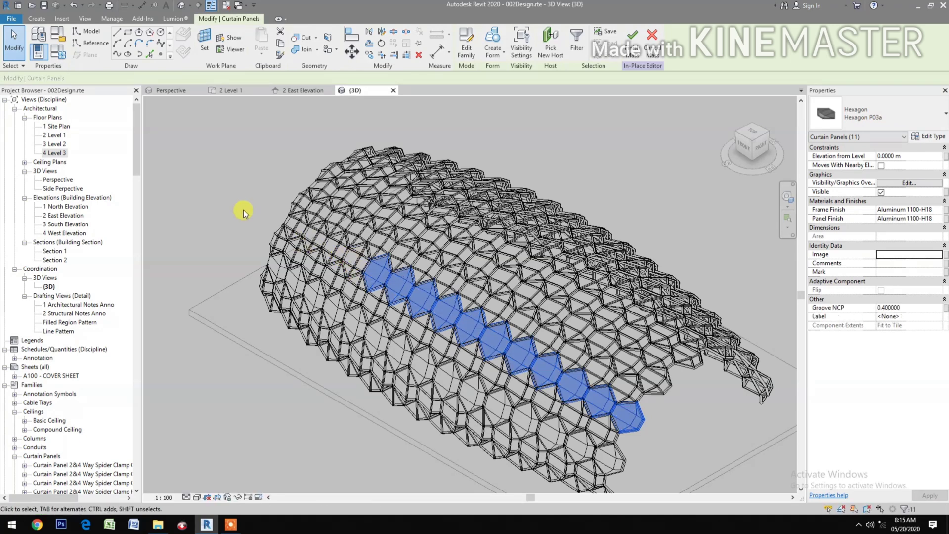
left_click(236, 255)
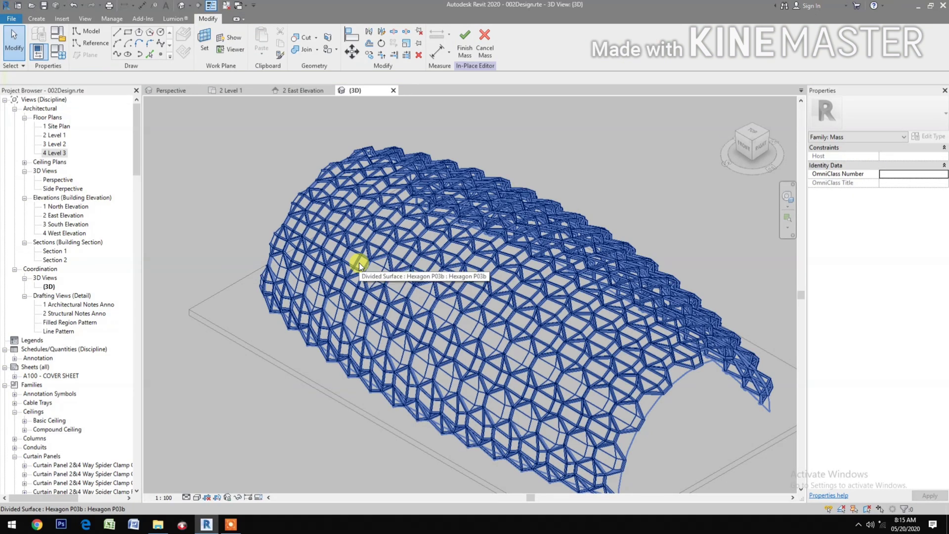
Select four panels at the vault's upper-left end and switch them to Hexagon P03a.
key("Tab")
left_click(331, 250)
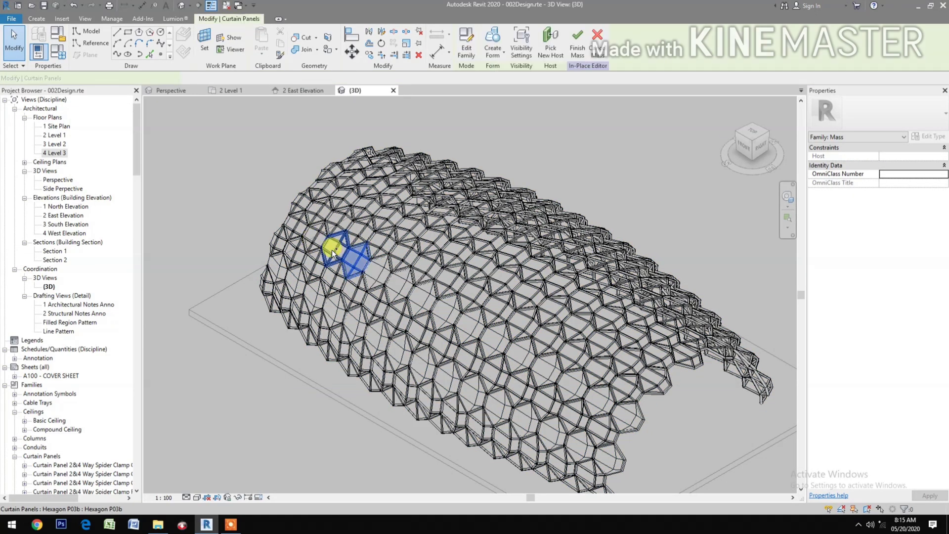
left_click(293, 226, "ctrl")
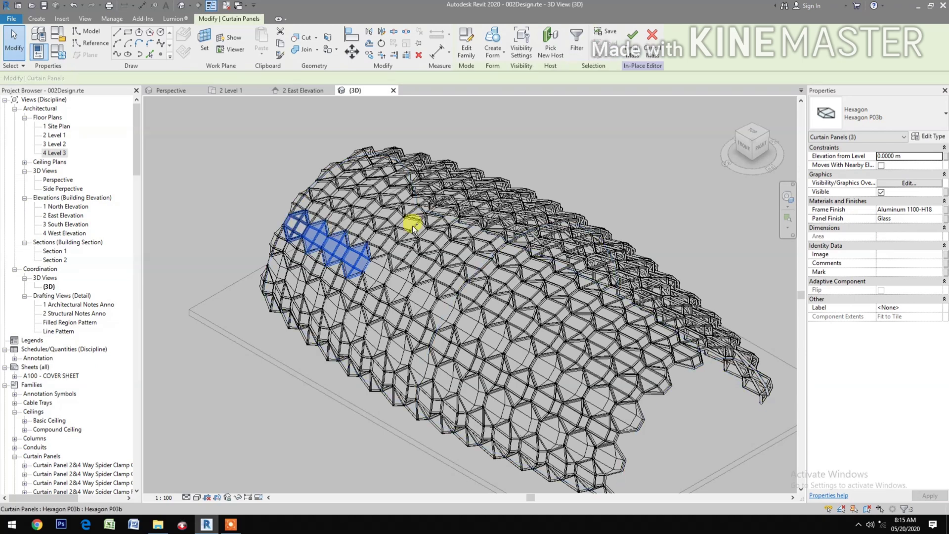
left_click(575, 242, "ctrl")
left_click(870, 123)
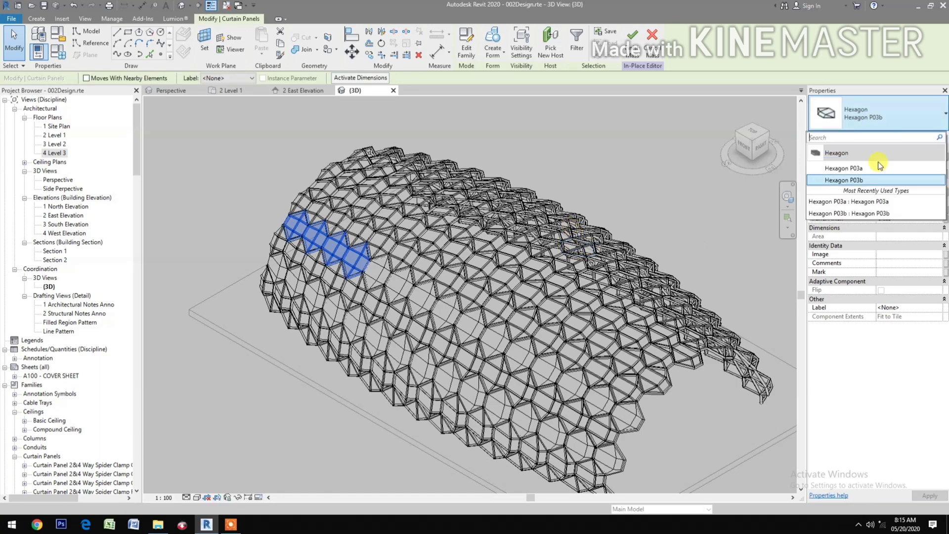
left_click(570, 228)
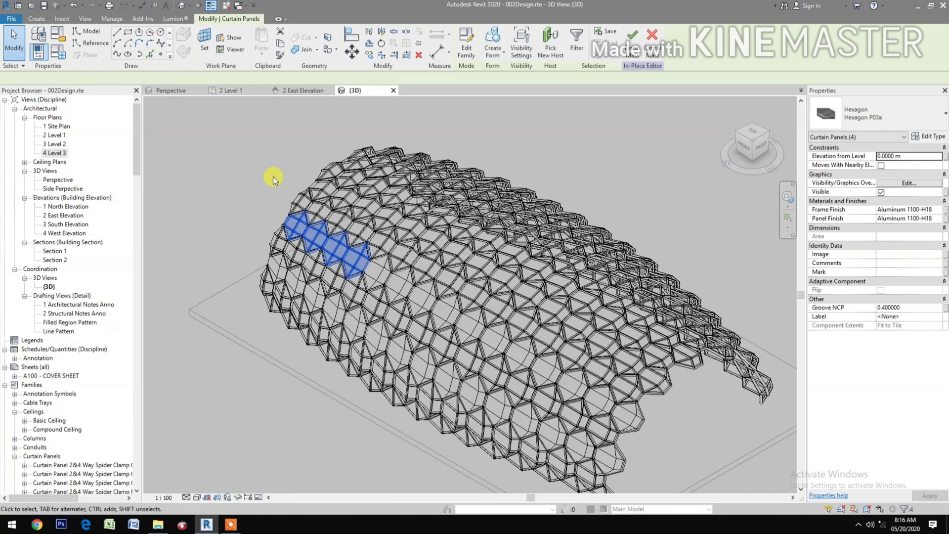
left_click(273, 179)
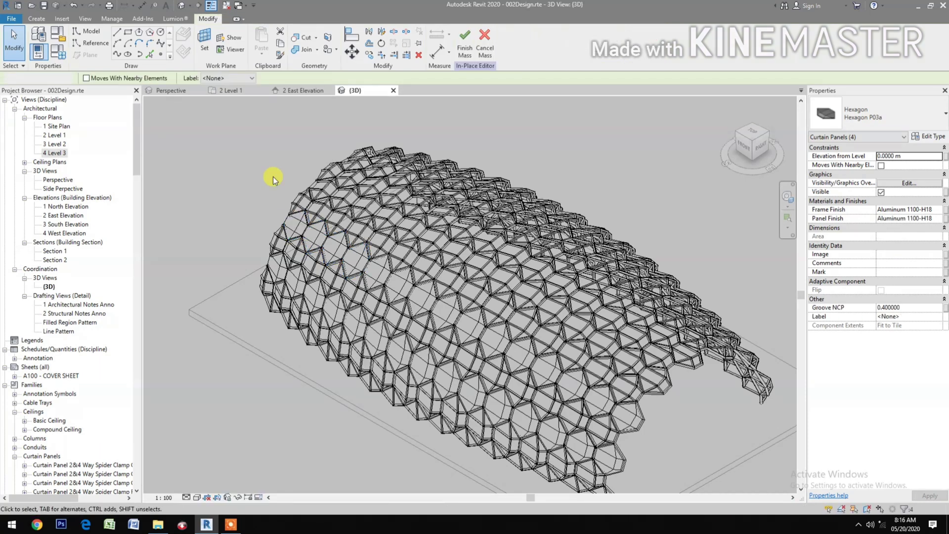
left_click(185, 90)
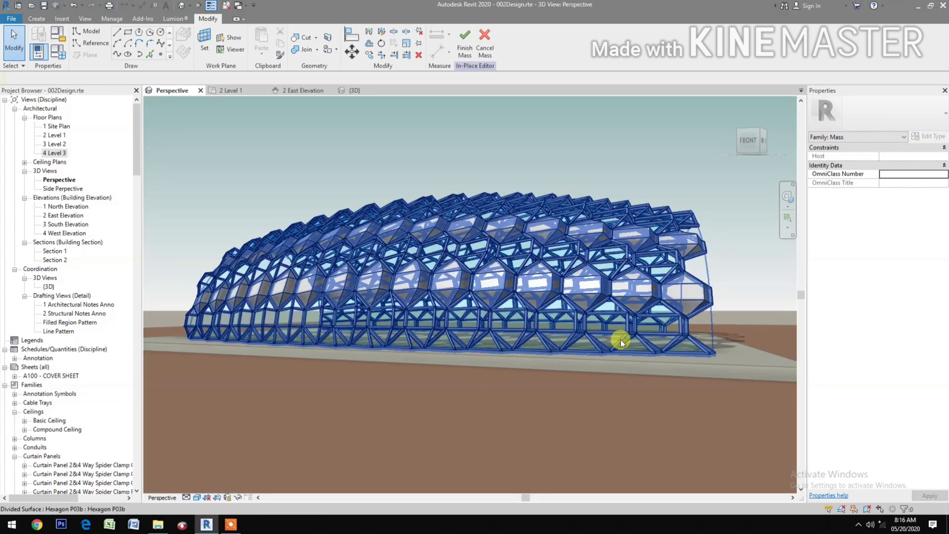
left_click(242, 91)
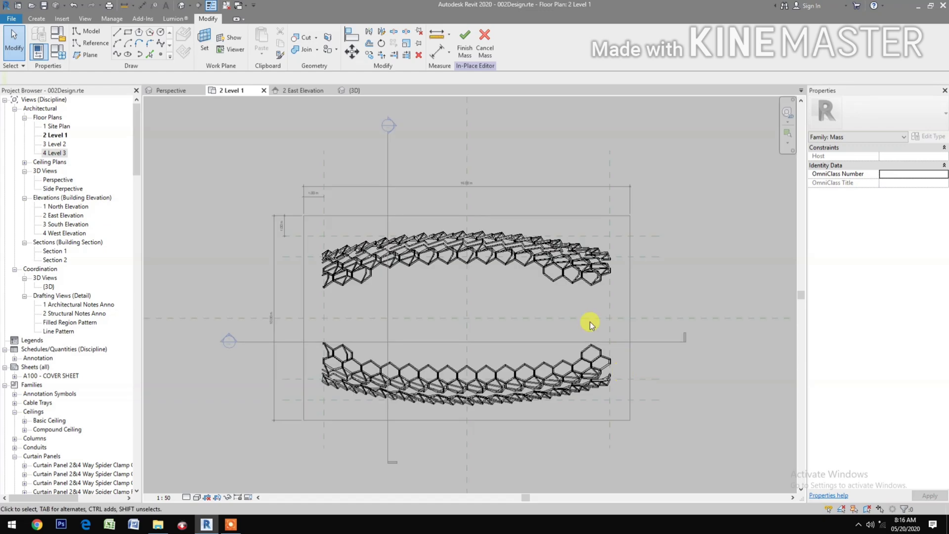
left_click(362, 90)
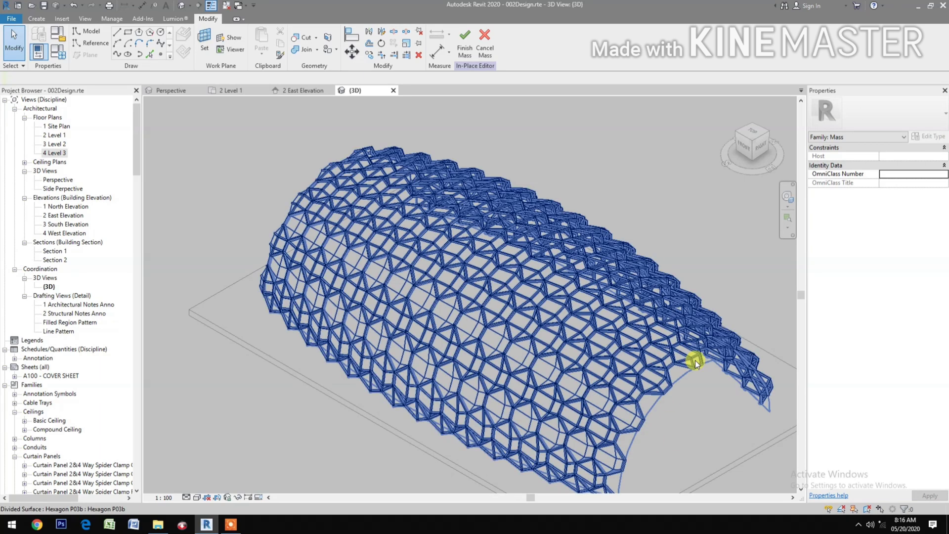
Duplicate a ridge panel's type as Hexagon P03b 2 with Groove NCP 0.75.
key("Tab")
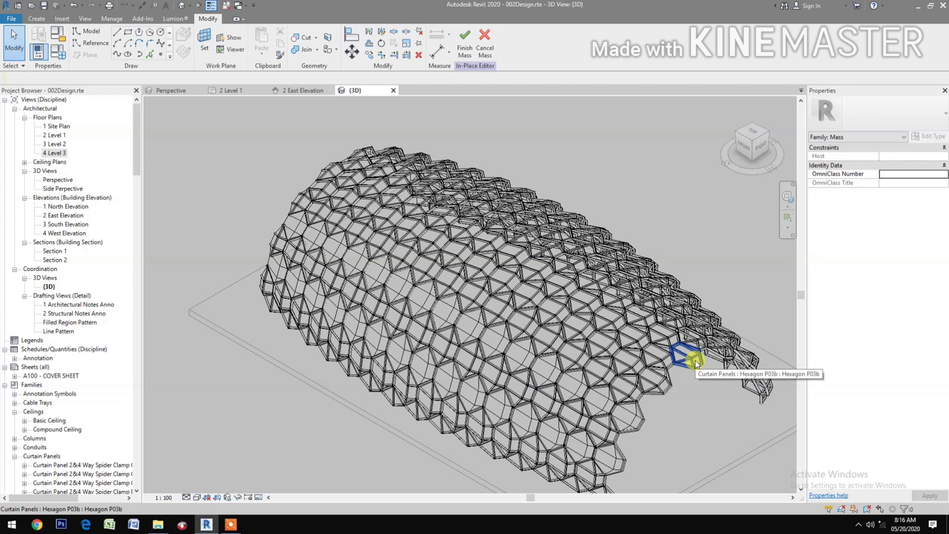
left_click(695, 362)
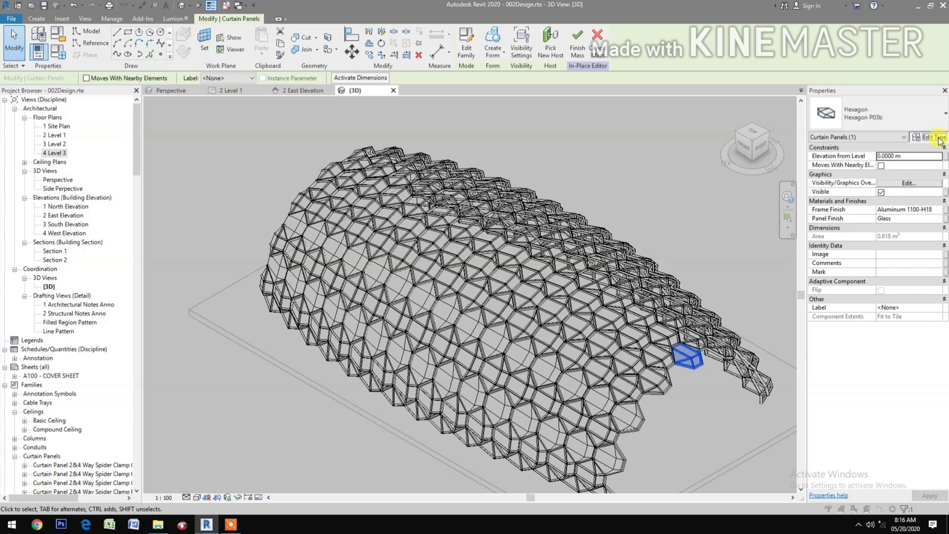
left_click(939, 138)
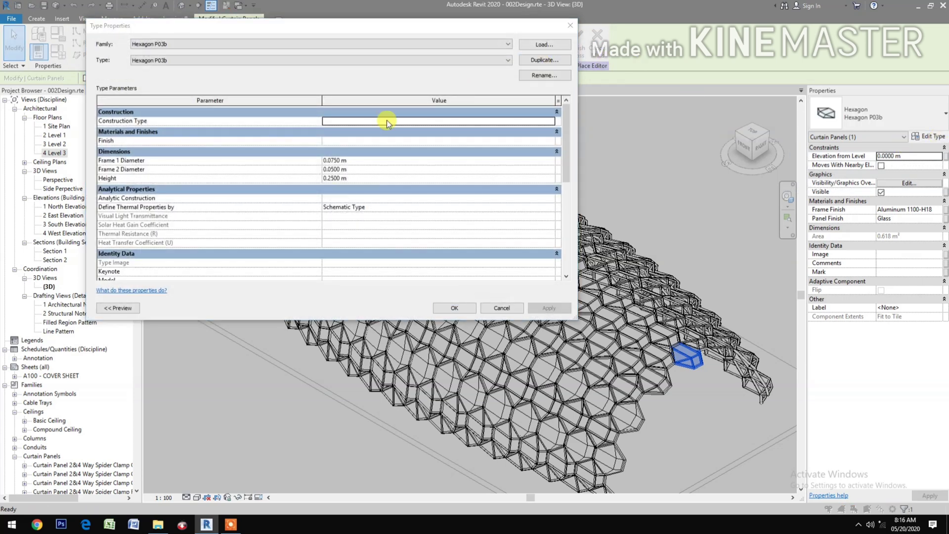
left_click(506, 322)
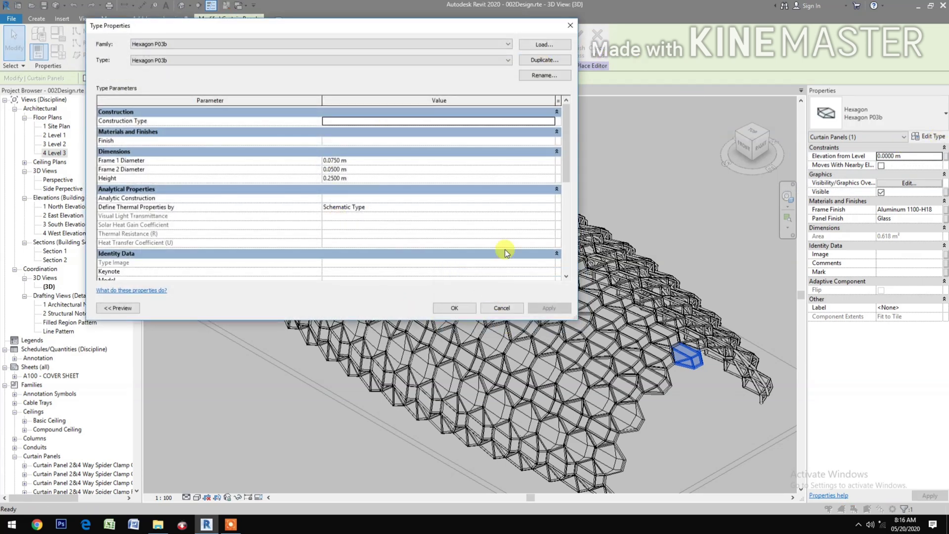
left_click_drag(567, 157, 569, 258)
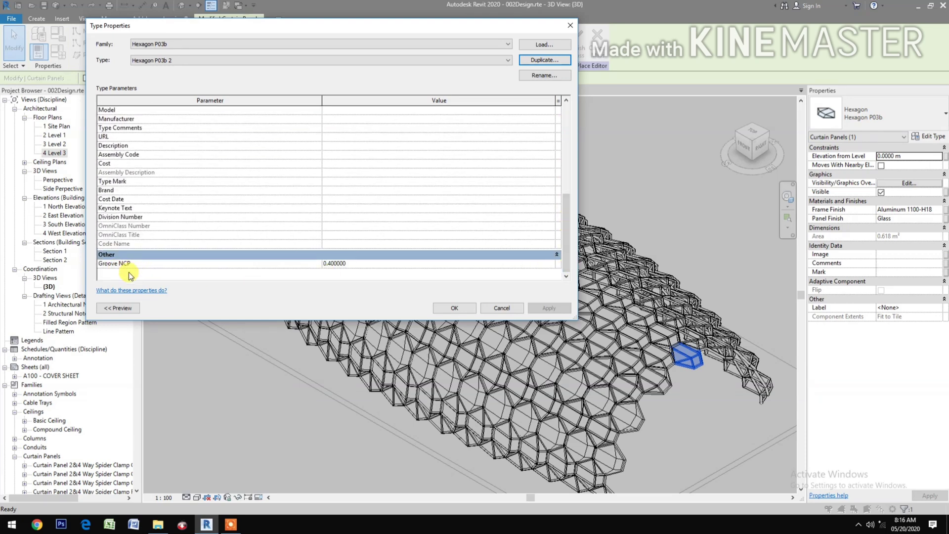
left_click(369, 264)
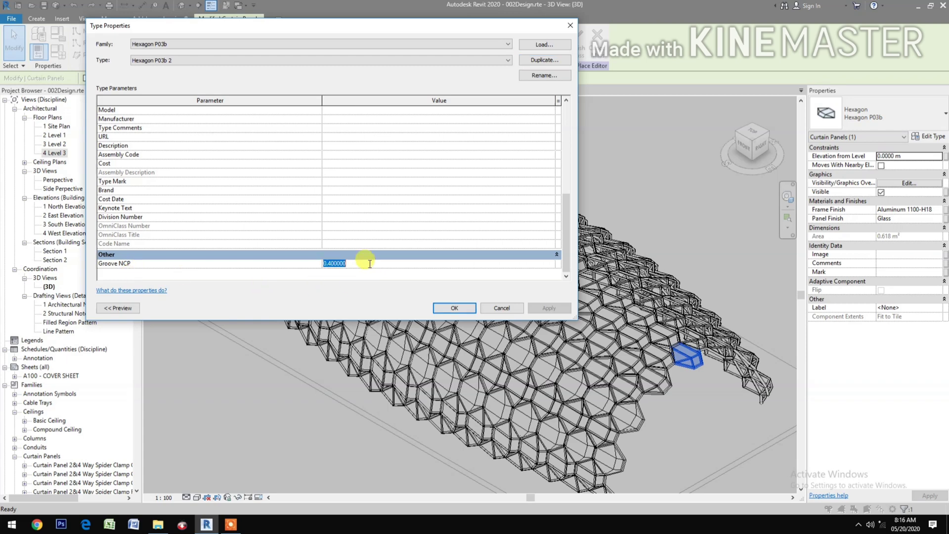
key("BackSpace")
left_click(447, 308)
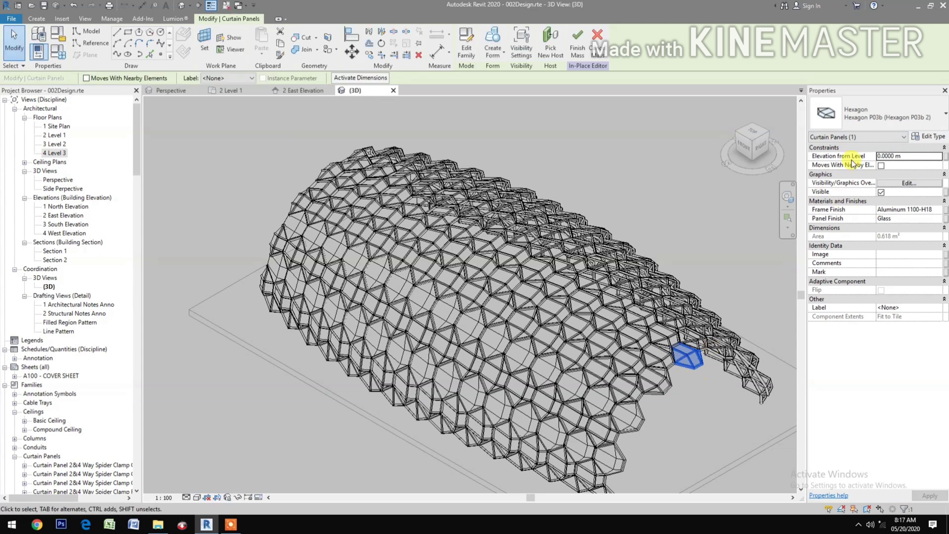
Set the Hexagon P03b 2 type's Height to 1 m.
left_click(937, 138)
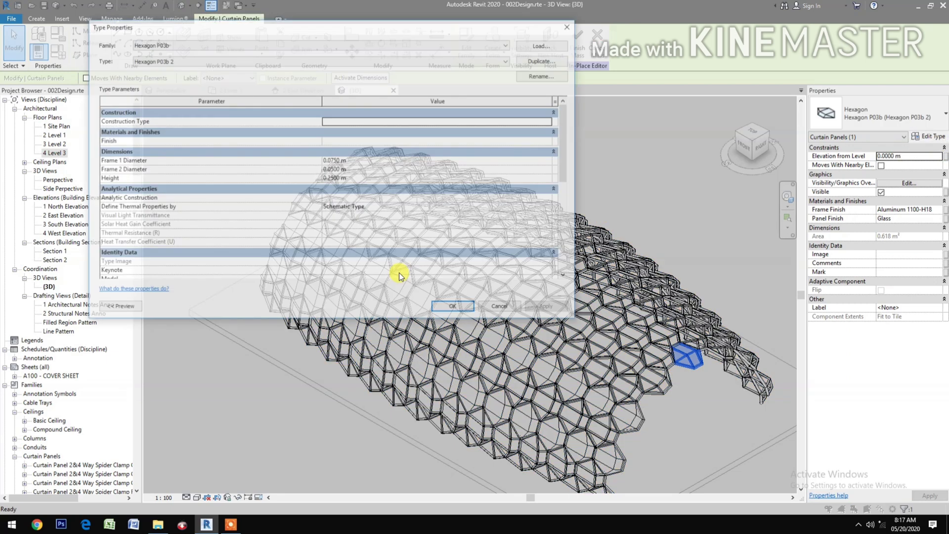
left_click(369, 179)
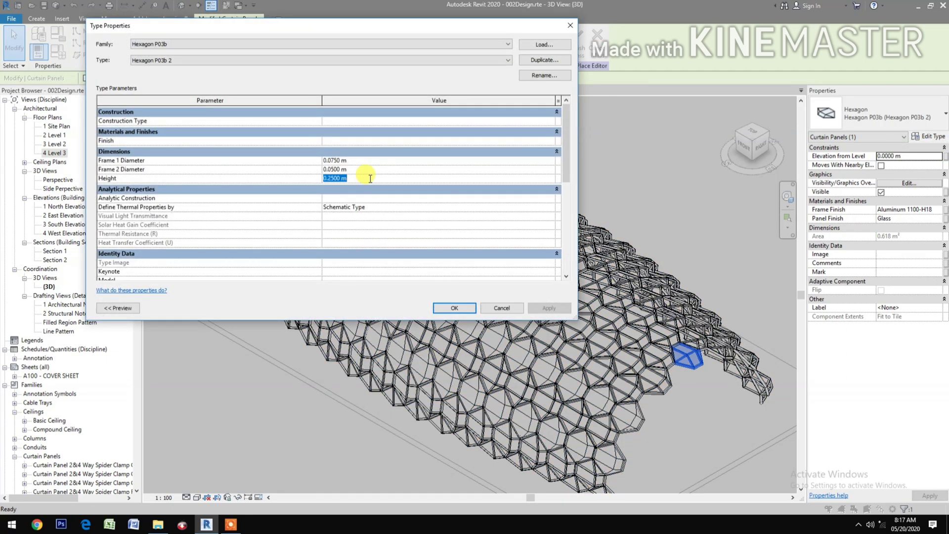
type("1")
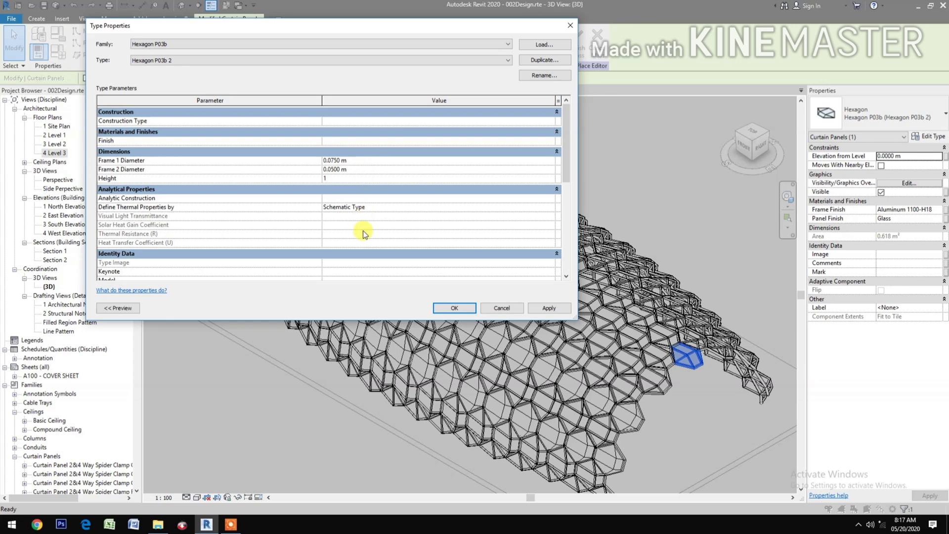
left_click(440, 308)
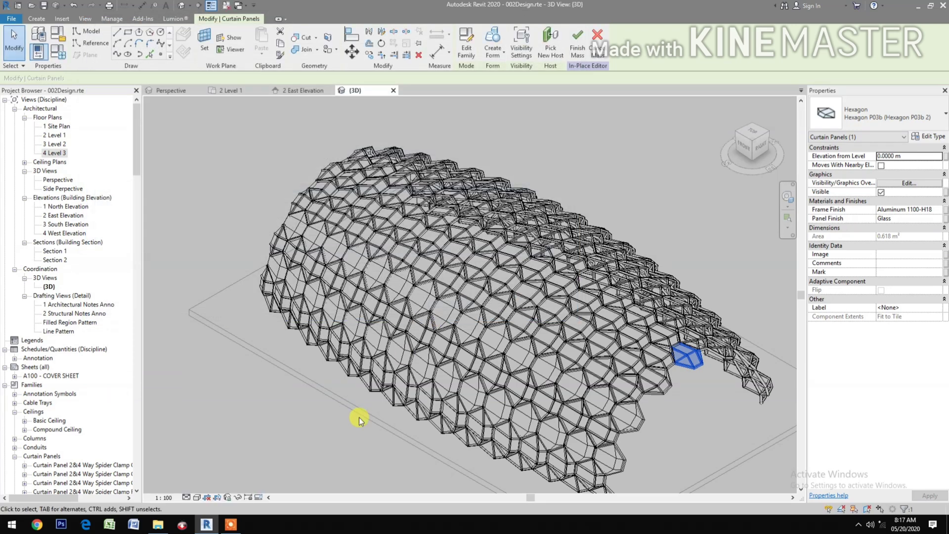
left_click(184, 93)
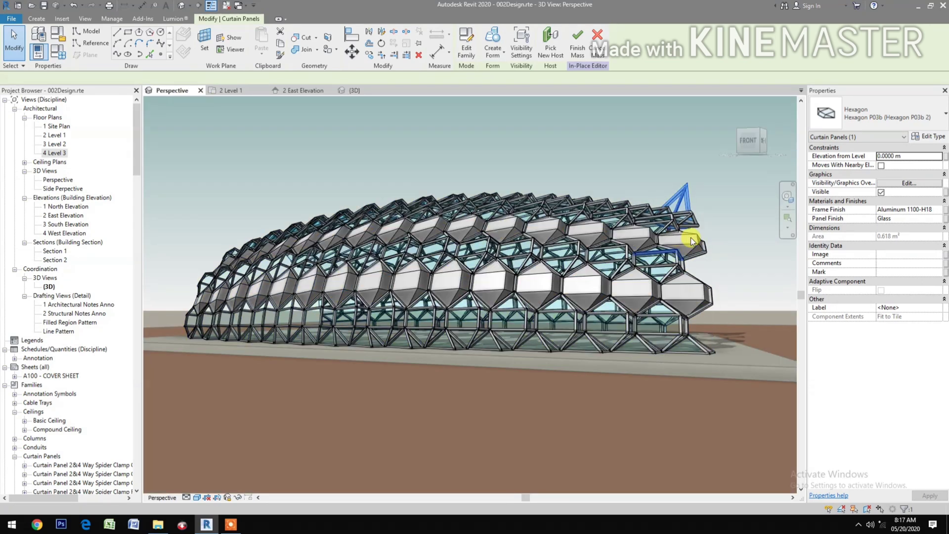
left_click(719, 258)
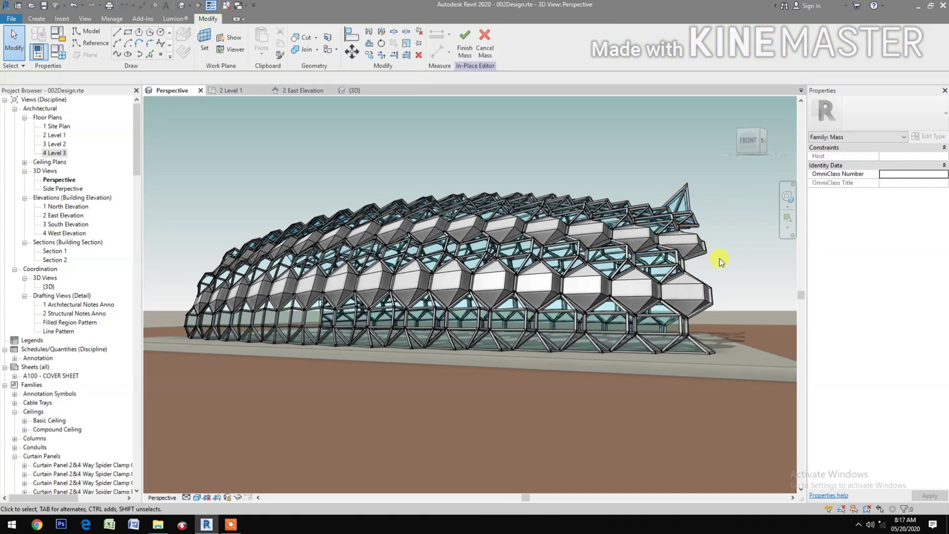
left_click(365, 93)
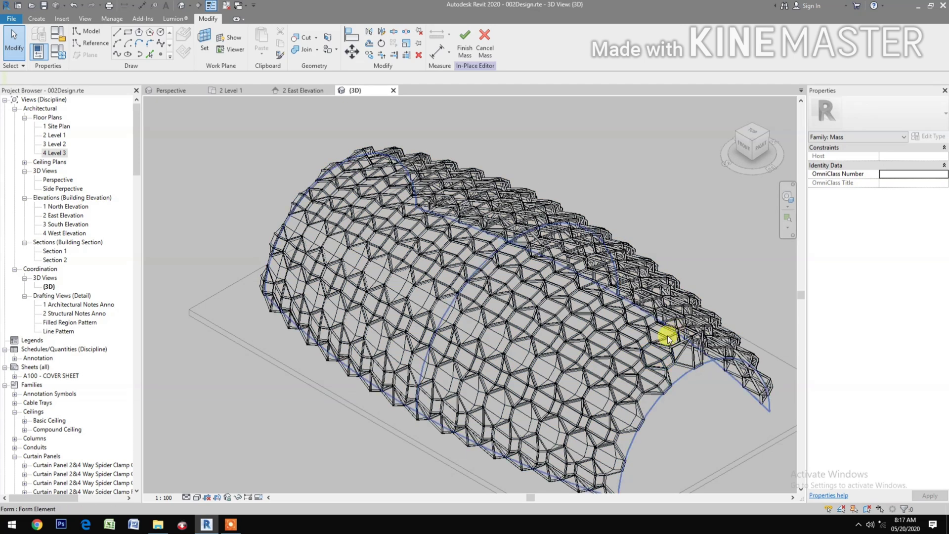
Select eight ridge-row panels and switch them to the tall Hexagon P03b 2 type.
left_click(668, 339)
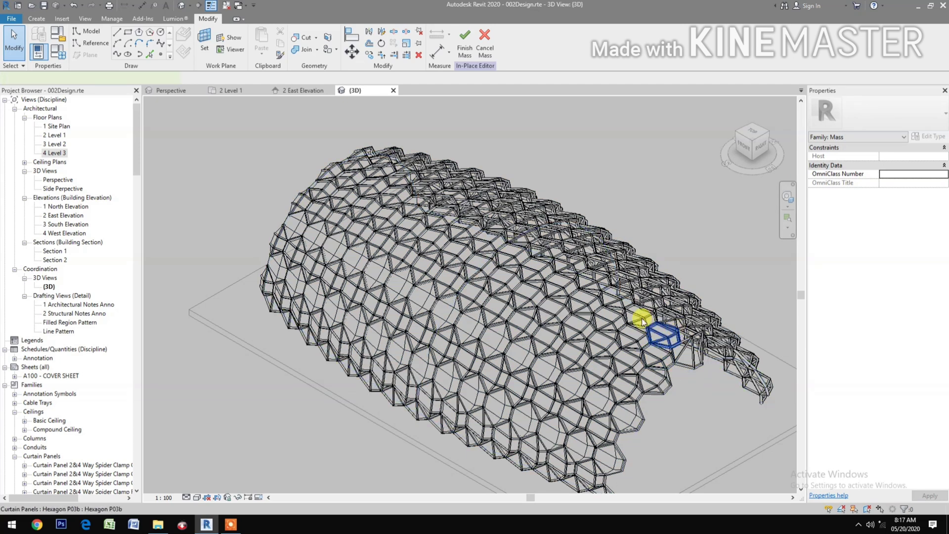
left_click(642, 312, "ctrl")
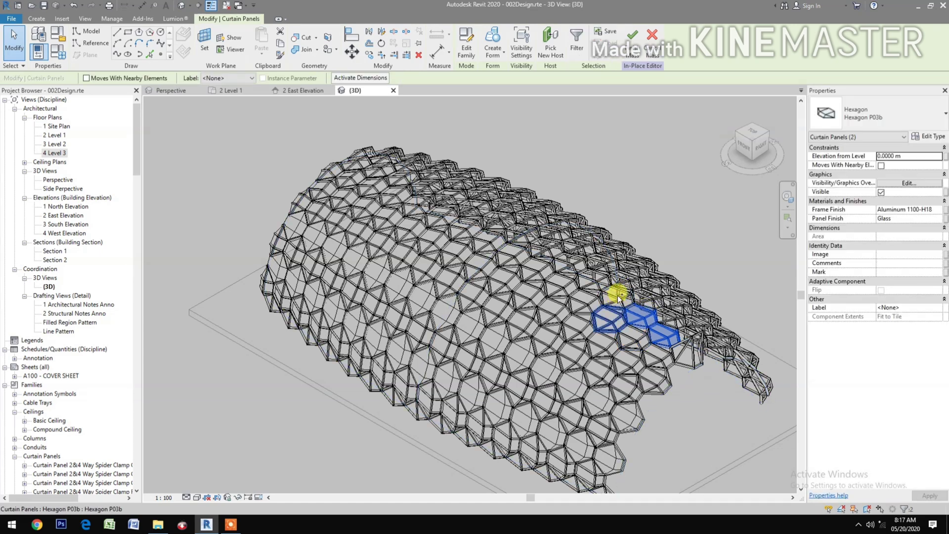
left_click(601, 282, "ctrl")
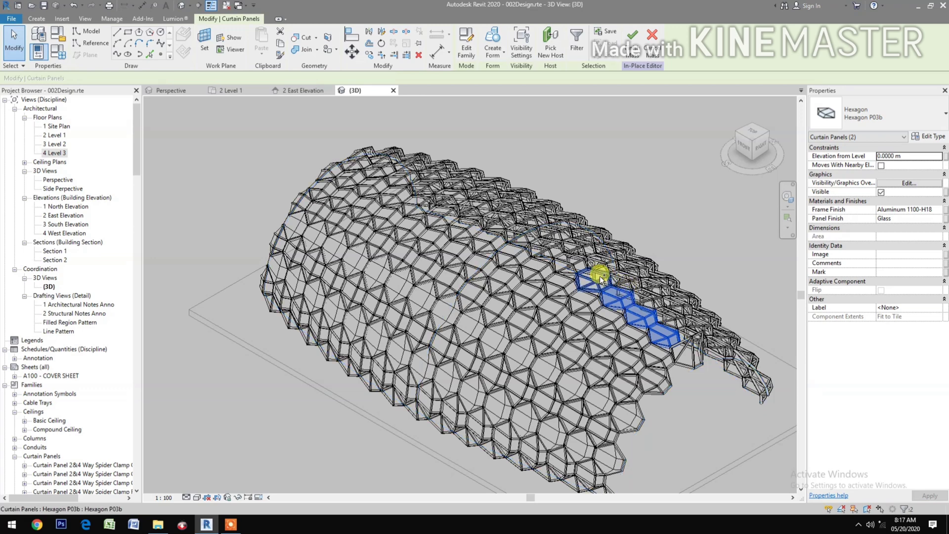
left_click(552, 248, "ctrl")
left_click(524, 226, "ctrl")
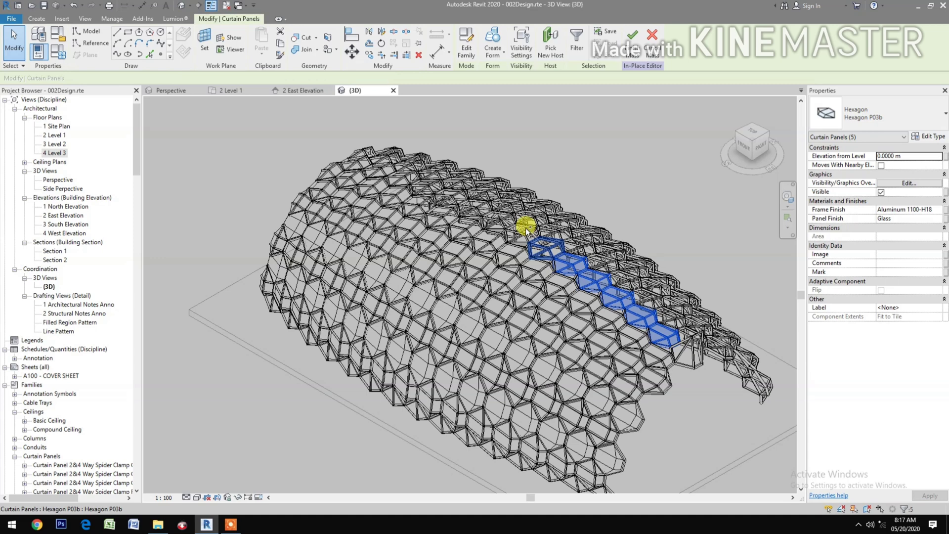
left_click(502, 217, "ctrl")
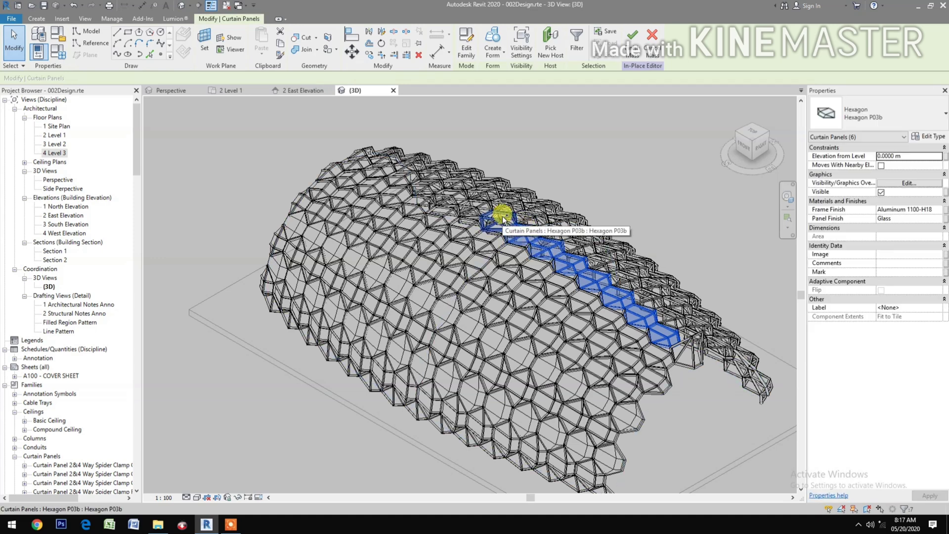
left_click(911, 119)
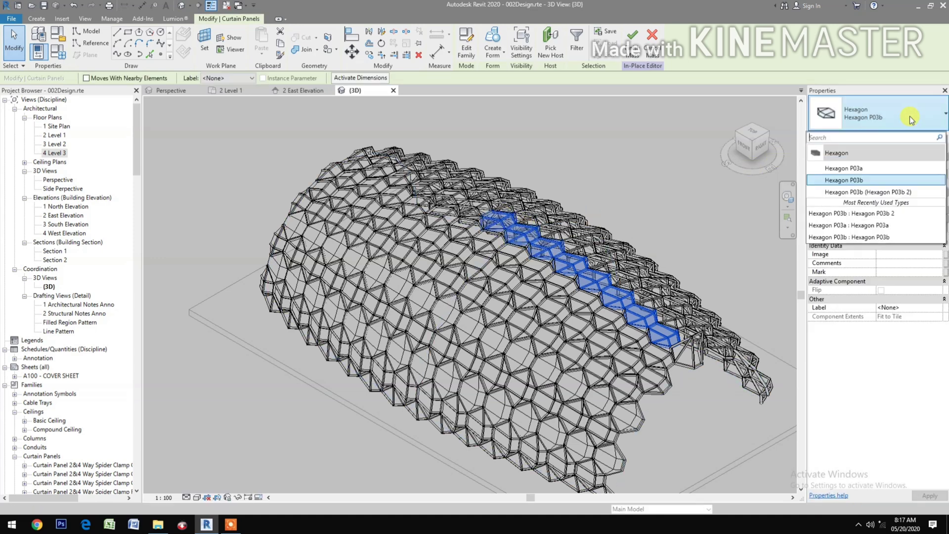
left_click(890, 197)
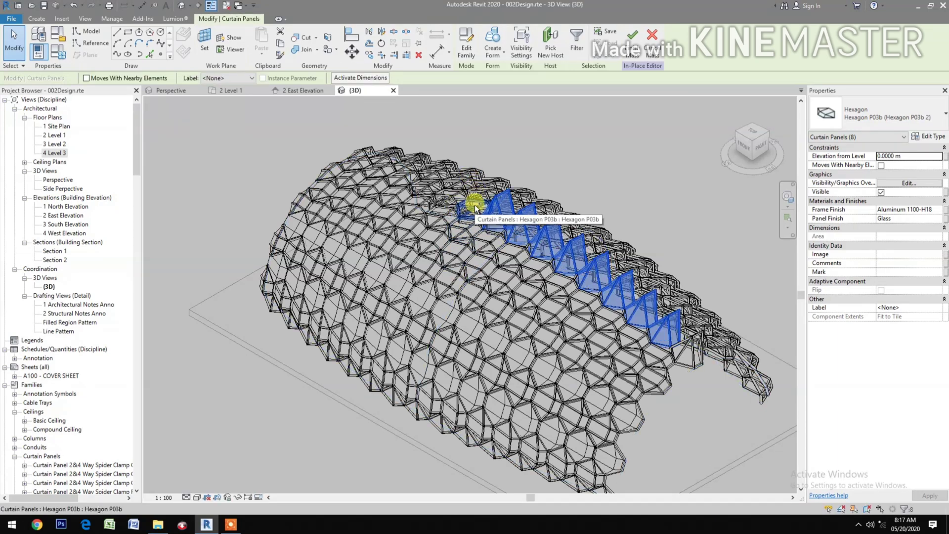
Change the remaining ridge panels toward the vault's front end to type Hexagon P03b 2.
left_click(451, 198, "ctrl")
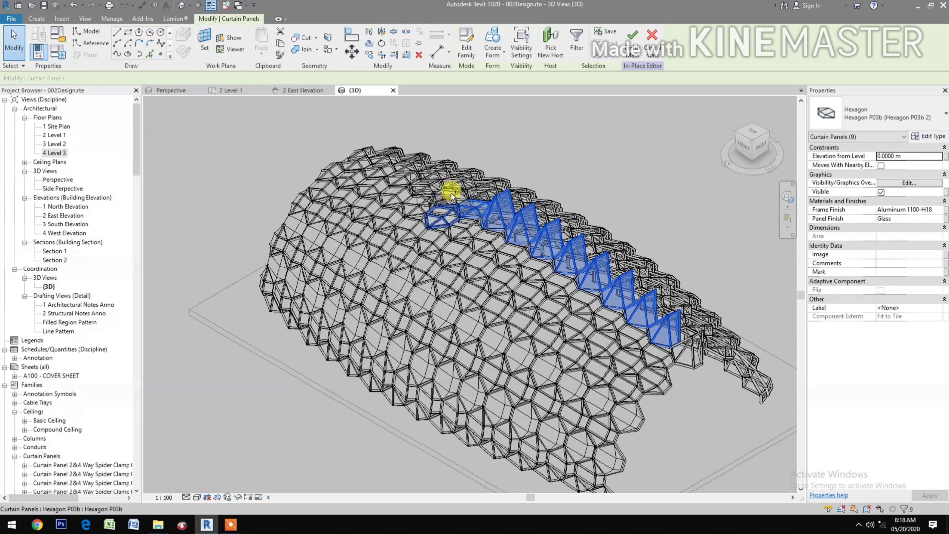
left_click(429, 181, "ctrl")
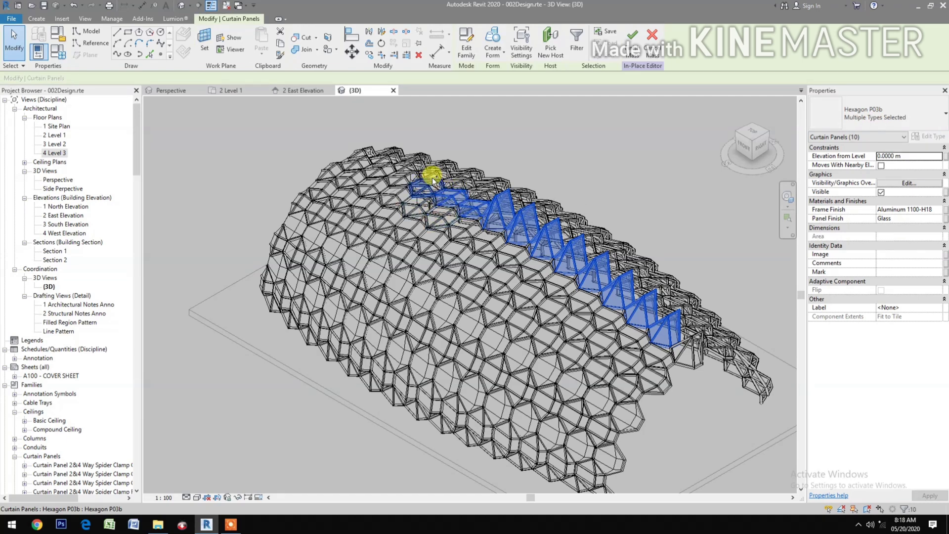
left_click(384, 168, "ctrl")
left_click(376, 169, "ctrl")
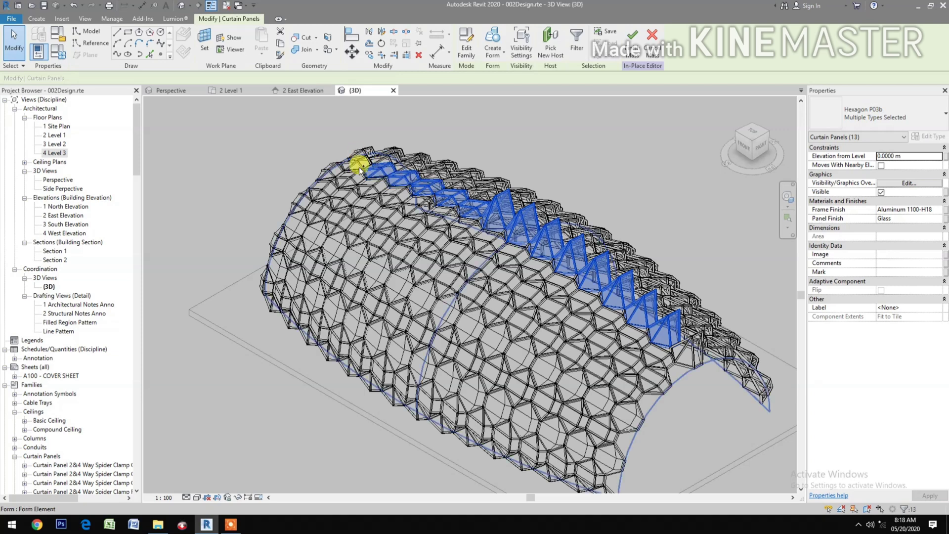
left_click(356, 164, "ctrl")
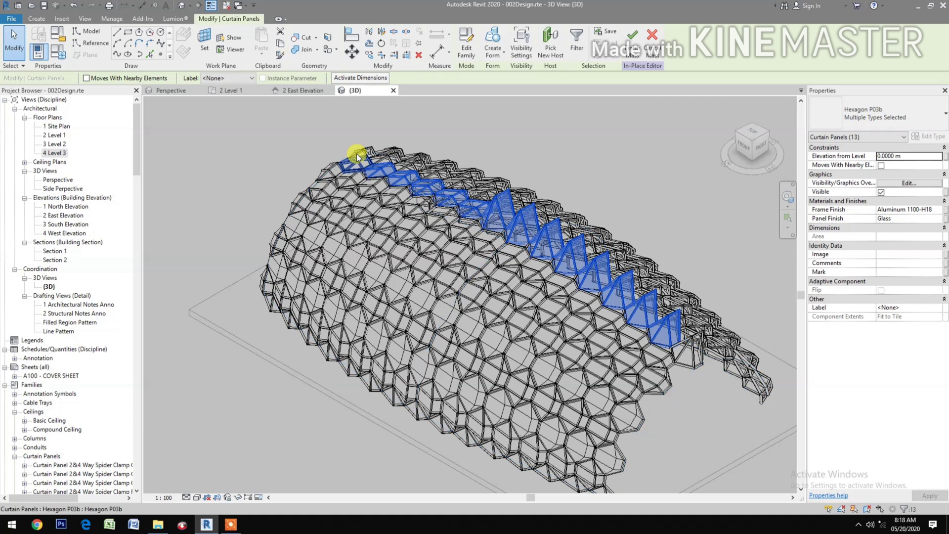
left_click(357, 157, "ctrl")
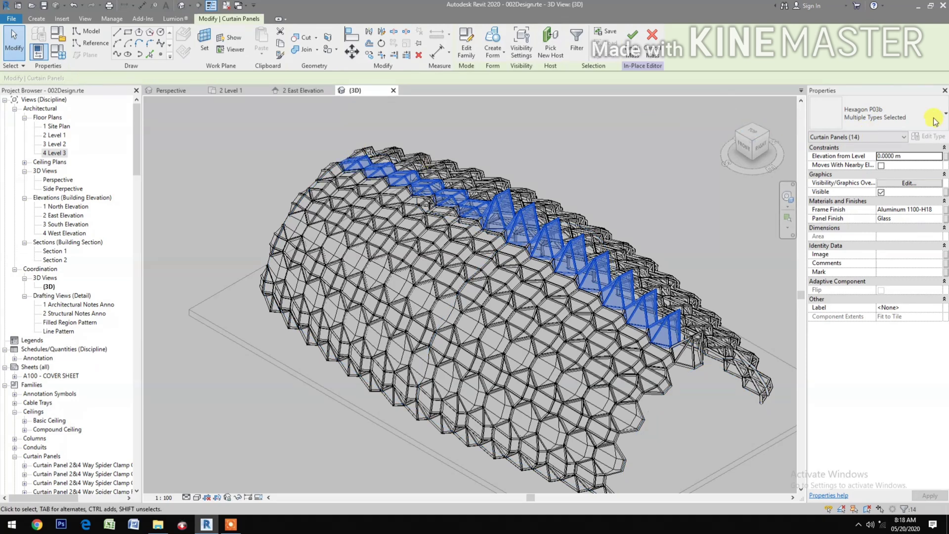
left_click(909, 112)
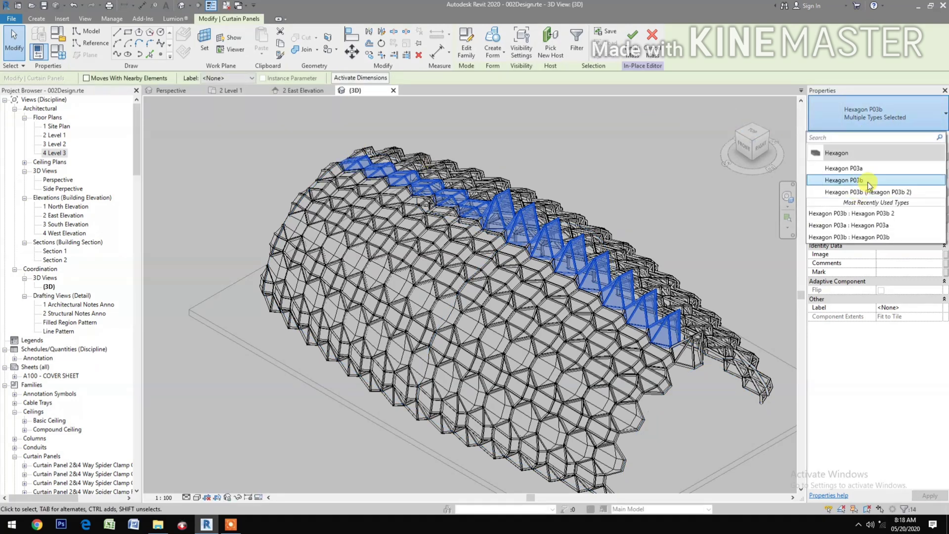
left_click(884, 192)
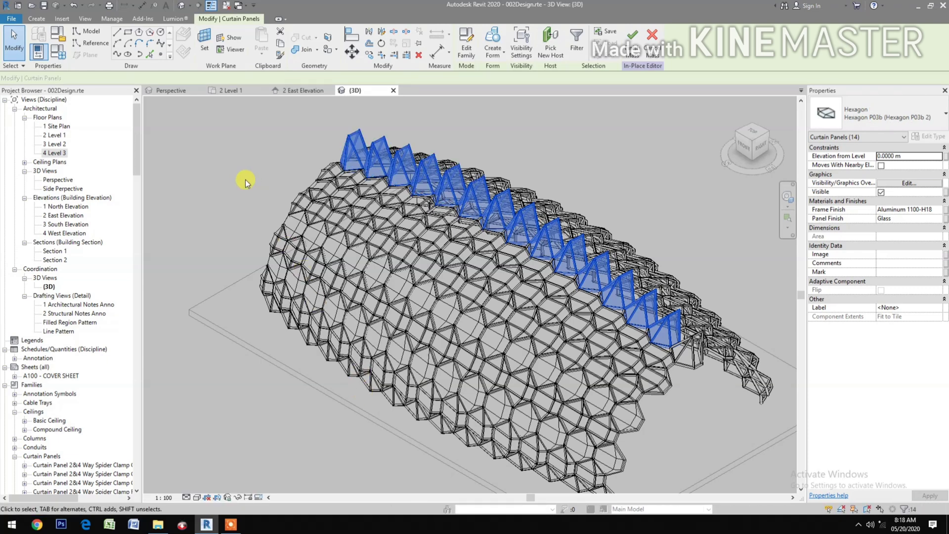
key("Escape")
Switch to the shaded Perspective view to see the continuous row of ridge fins.
left_click(179, 90)
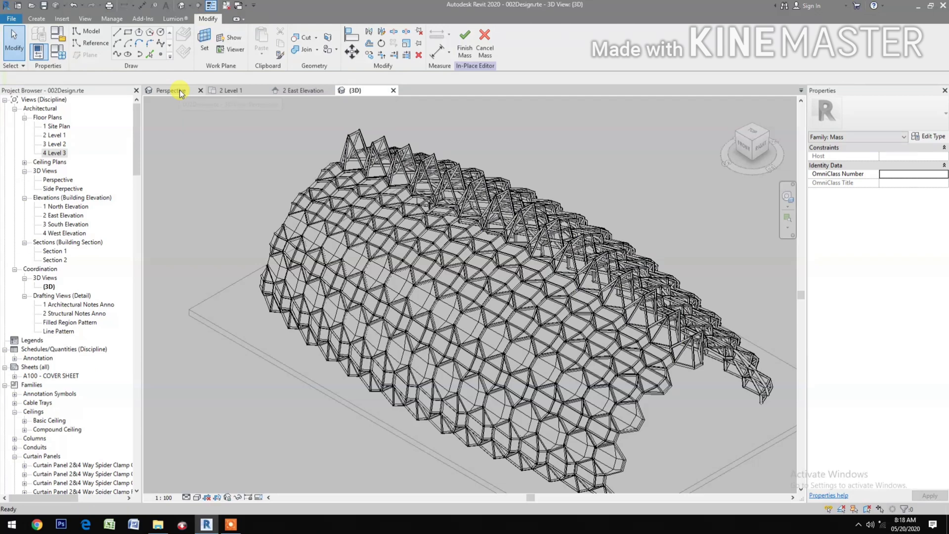